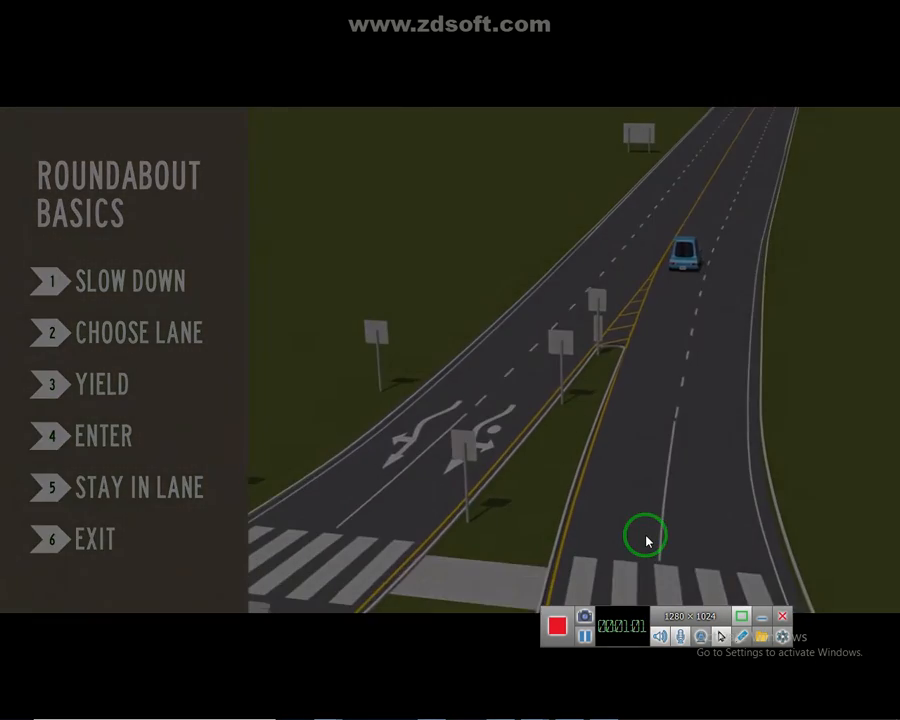
{"action": "left_click", "coordinate": [587, 638]}
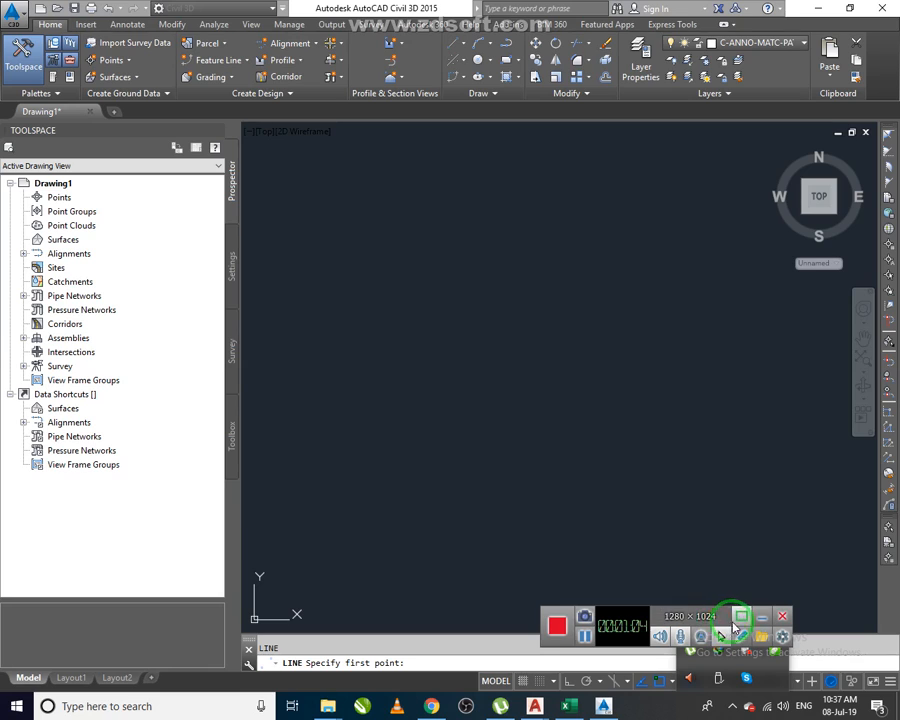
{"action": "left_click", "coordinate": [761, 617]}
Draw a vertical line 500 long with Ortho on, starting near the top of the drawing area.
{"action": "left_click", "coordinate": [573, 412]}
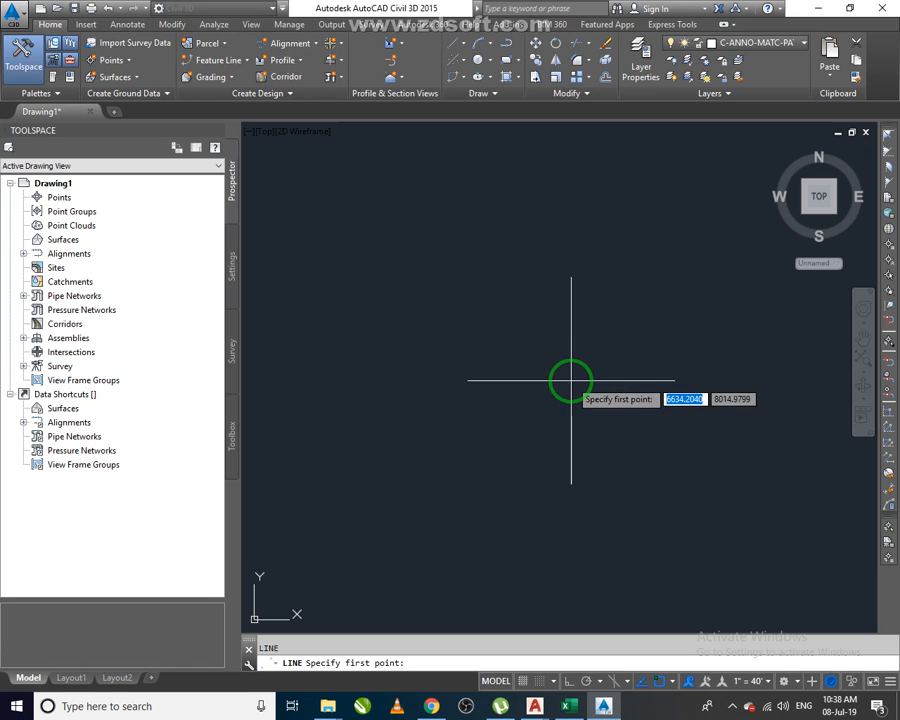
{"action": "left_click", "coordinate": [540, 175]}
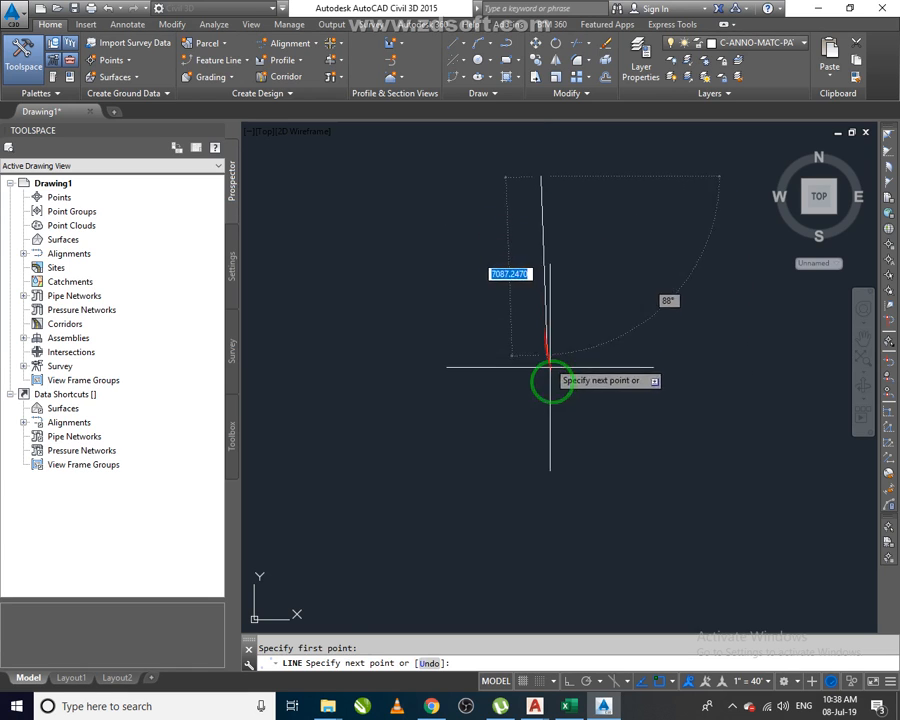
{"action": "key", "text": "F8"}
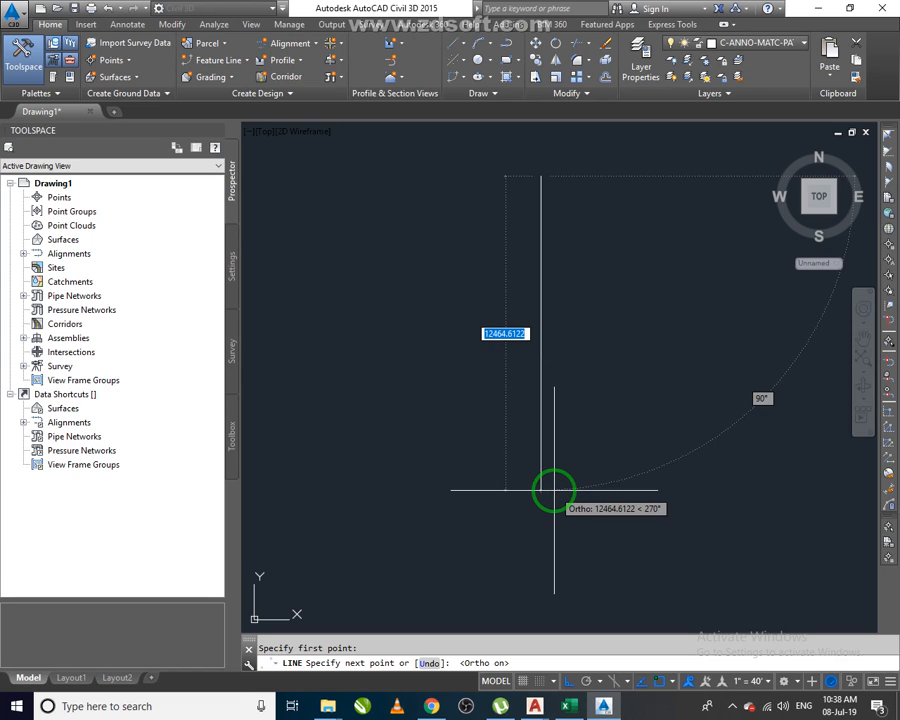
{"action": "type", "text": "500"}
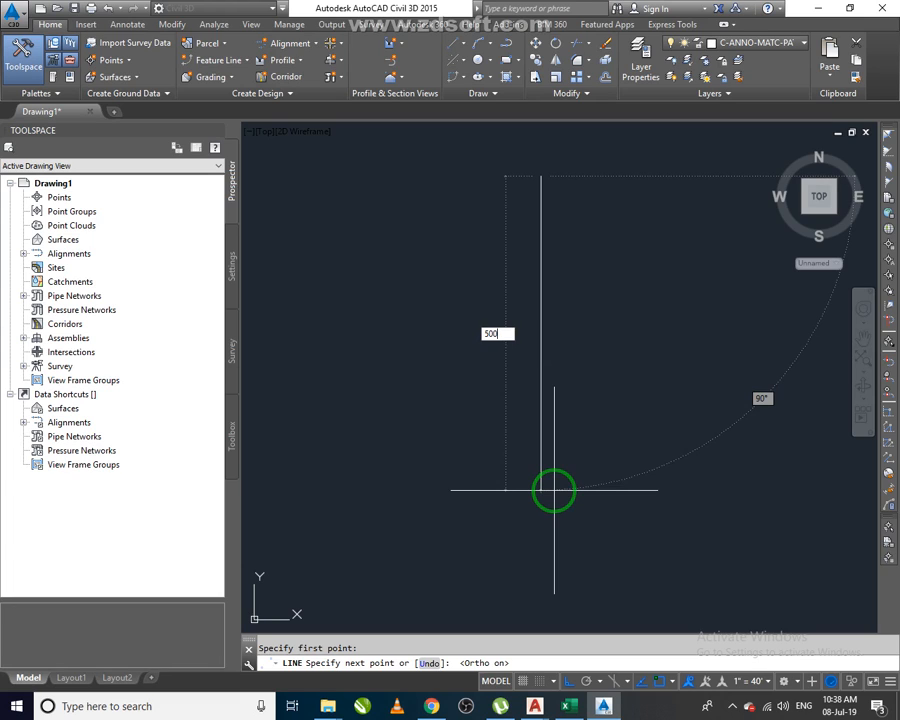
{"action": "key", "text": "Return"}
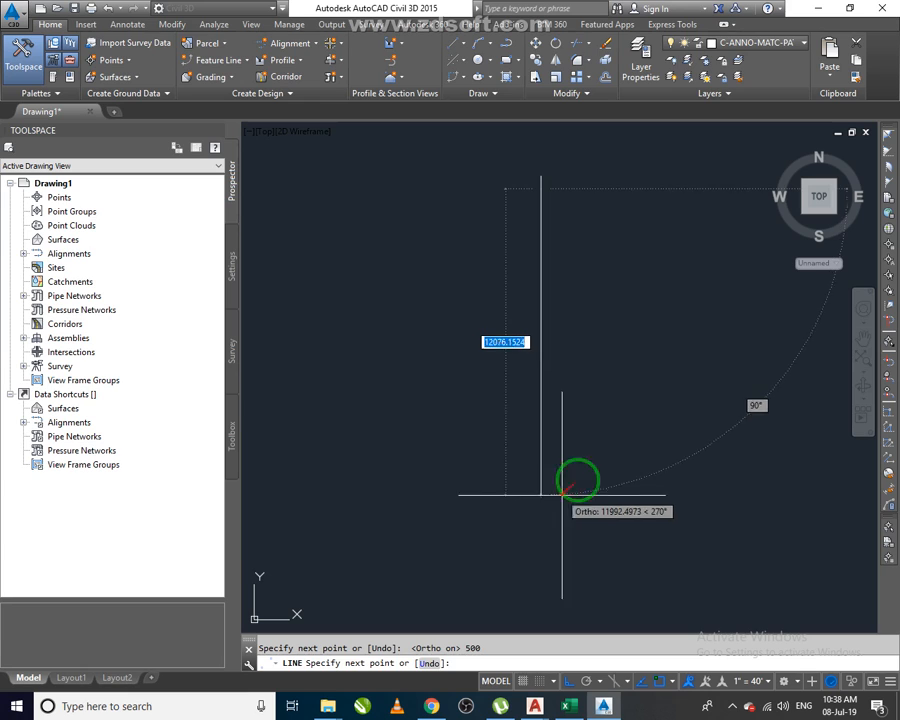
{"action": "key", "text": "Return"}
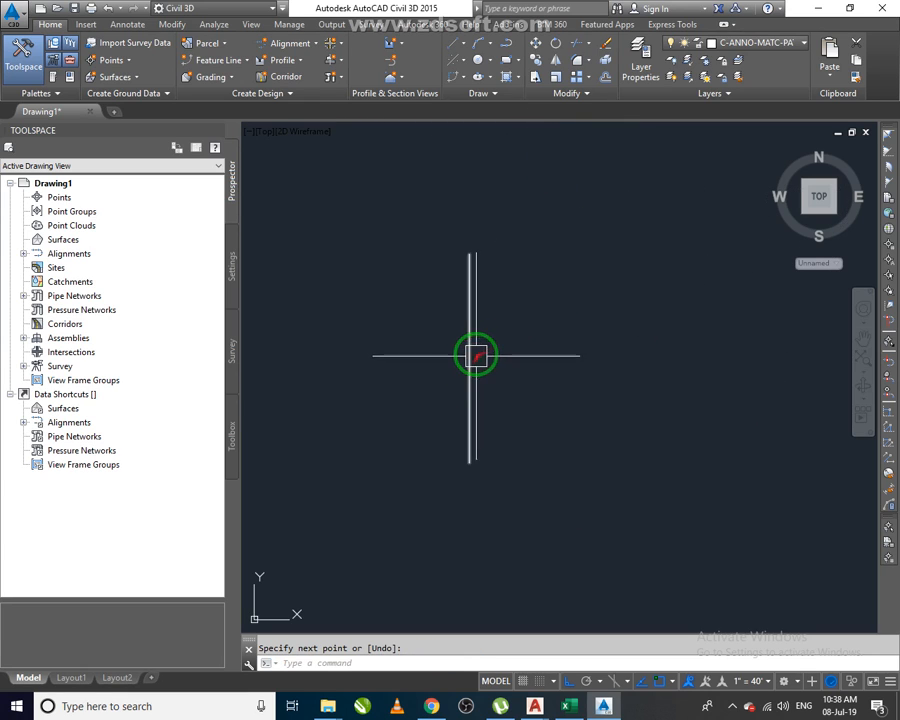
Draw a horizontal line 250 to the right, then continue 500 back to the left across the vertical line.
{"action": "key", "text": "Return"}
{"action": "left_click", "coordinate": [467, 358]}
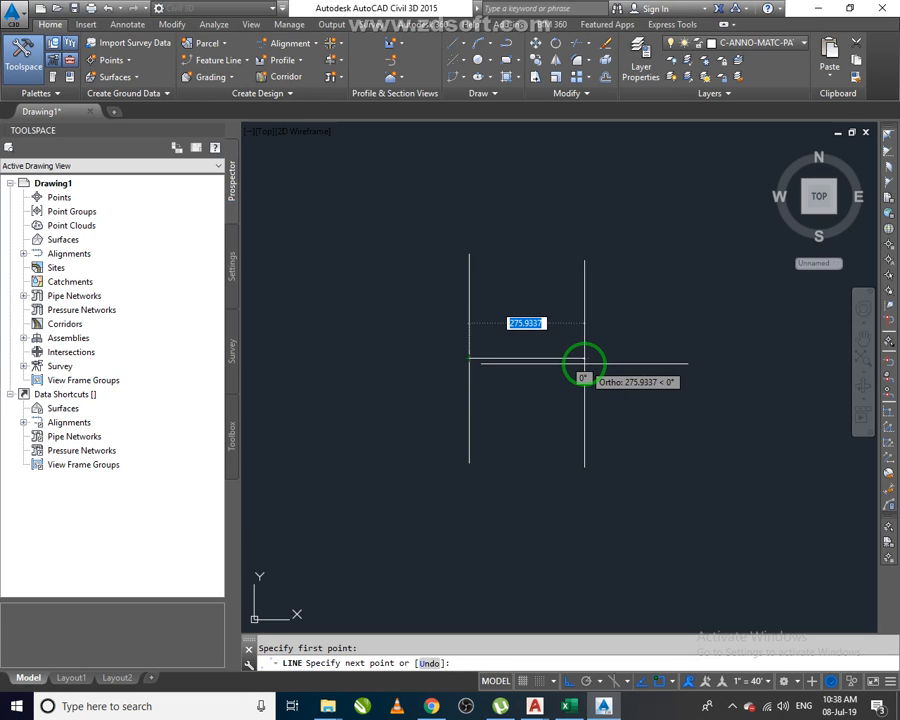
{"action": "type", "text": "25"}
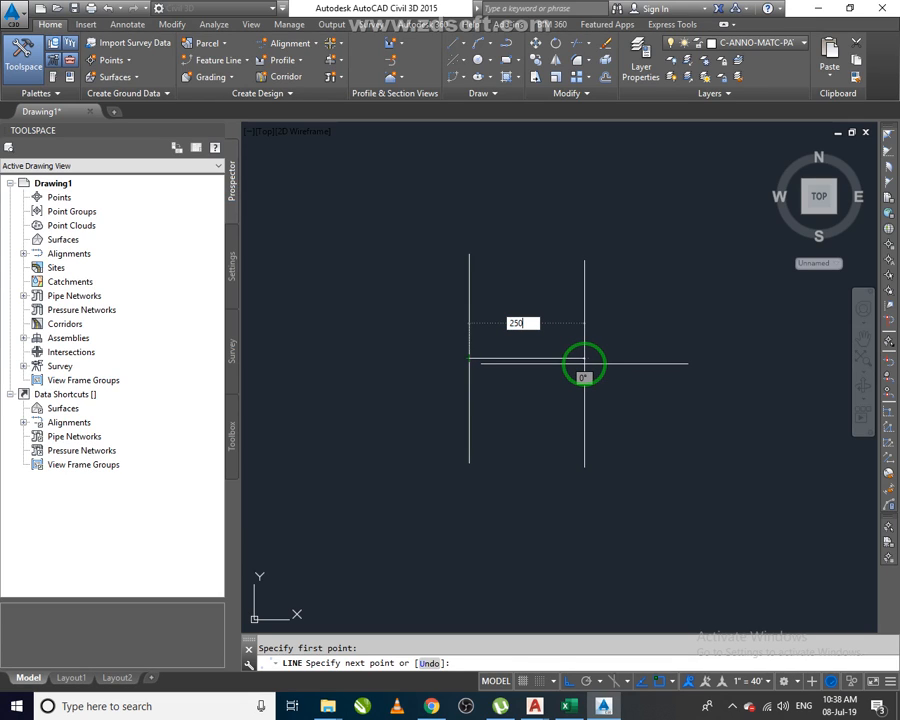
{"action": "type", "text": "0"}
{"action": "key", "text": "Return"}
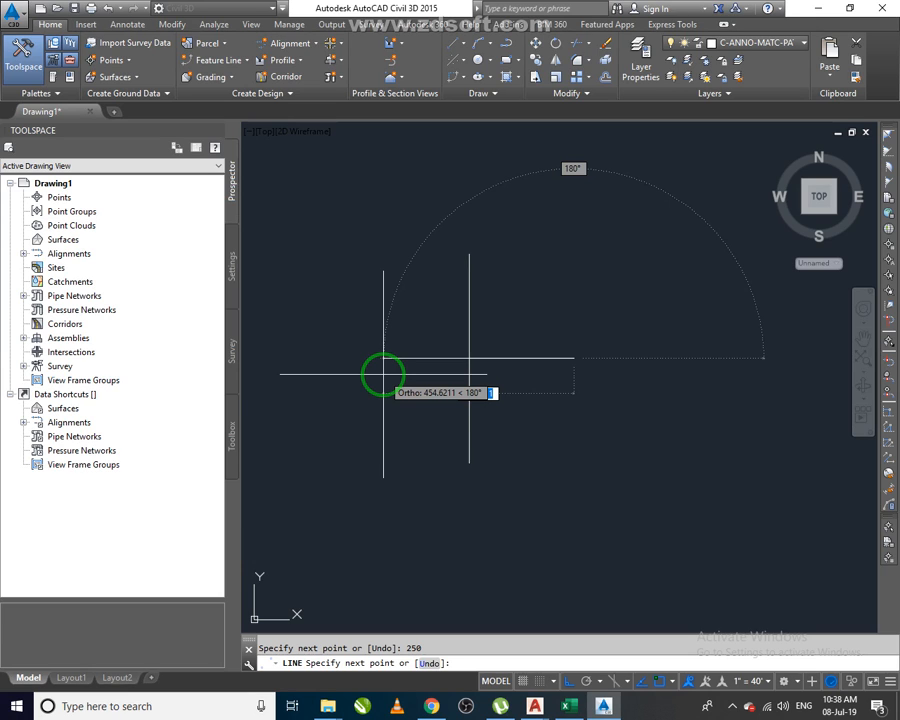
{"action": "type", "text": "500"}
{"action": "key", "text": "Return"}
{"action": "key", "text": "Return"}
Select and erase the overlapping 250 segment of the horizontal line.
{"action": "left_click", "coordinate": [432, 330]}
{"action": "left_click", "coordinate": [602, 405]}
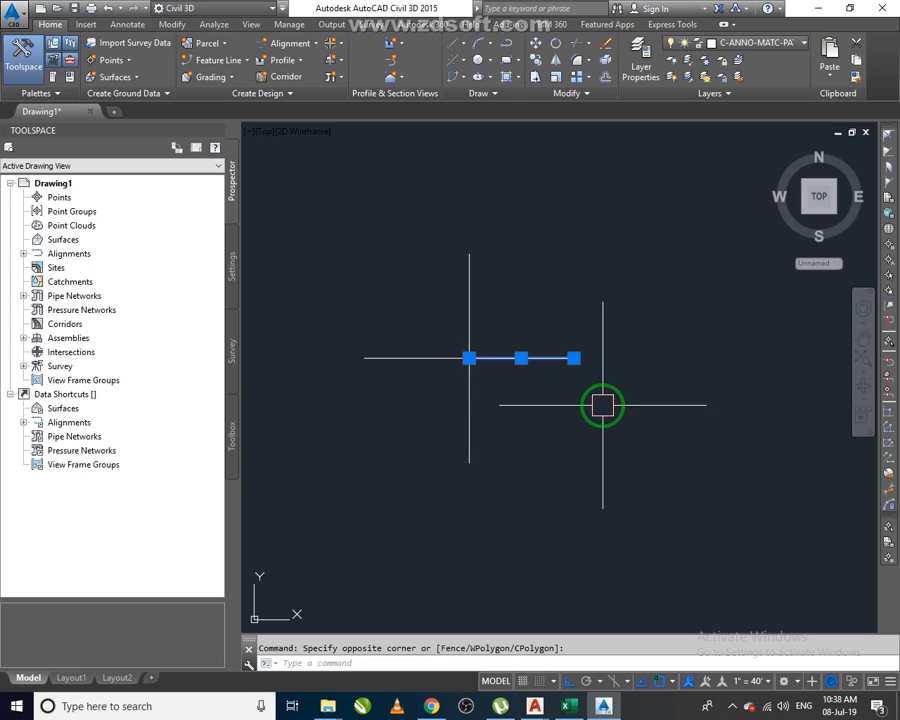
{"action": "key", "text": "Delete"}
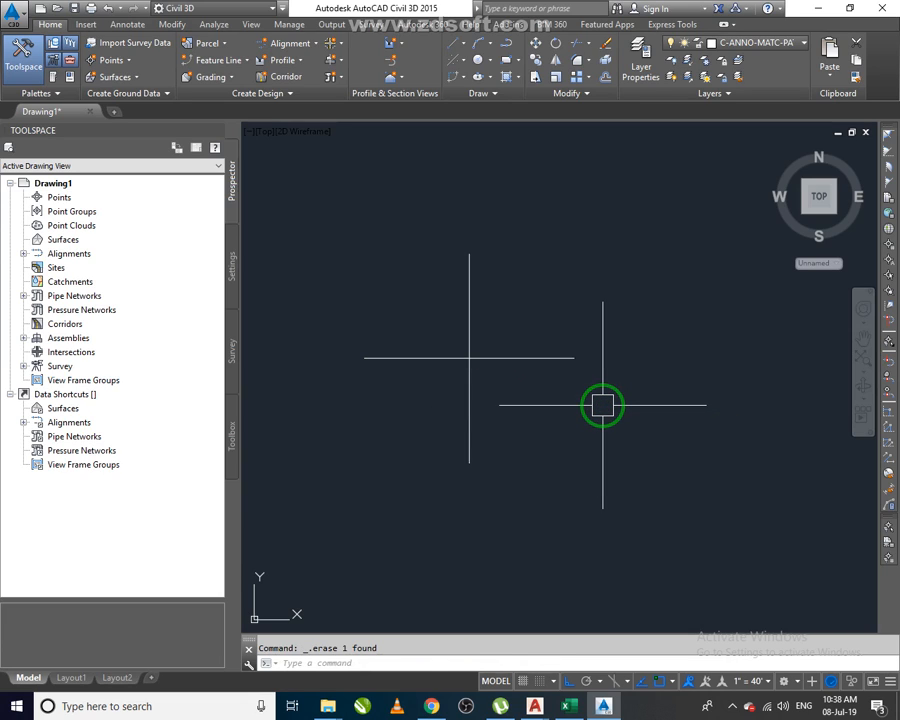
Create an alignment named Road 1 from the vertical line, accepting its direction.
{"action": "scroll", "coordinate": [393, 345], "scroll_direction": "up", "scroll_amount": 2}
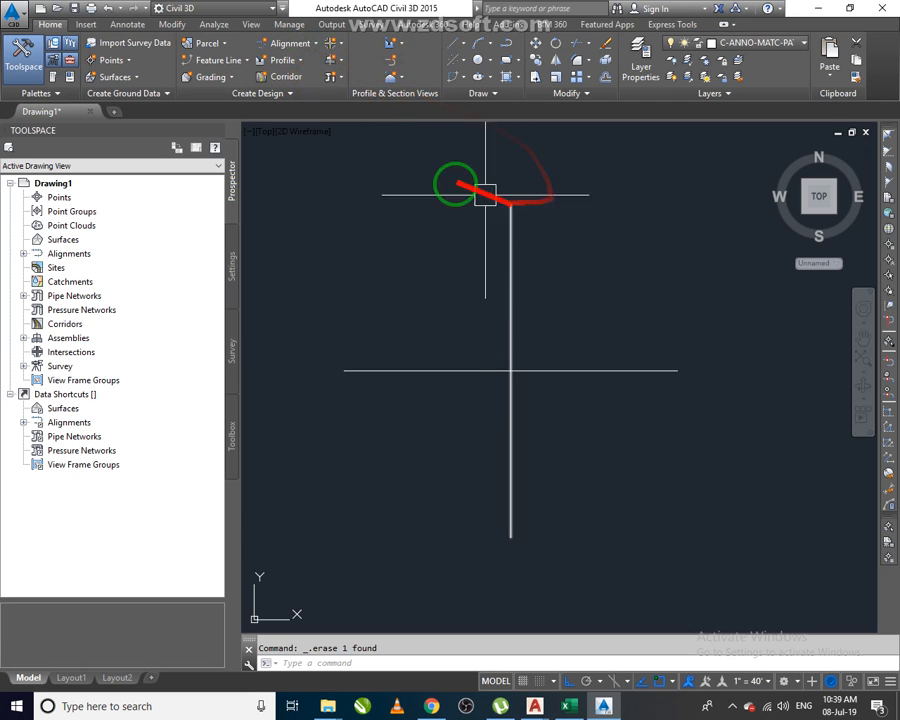
{"action": "left_click", "coordinate": [313, 45]}
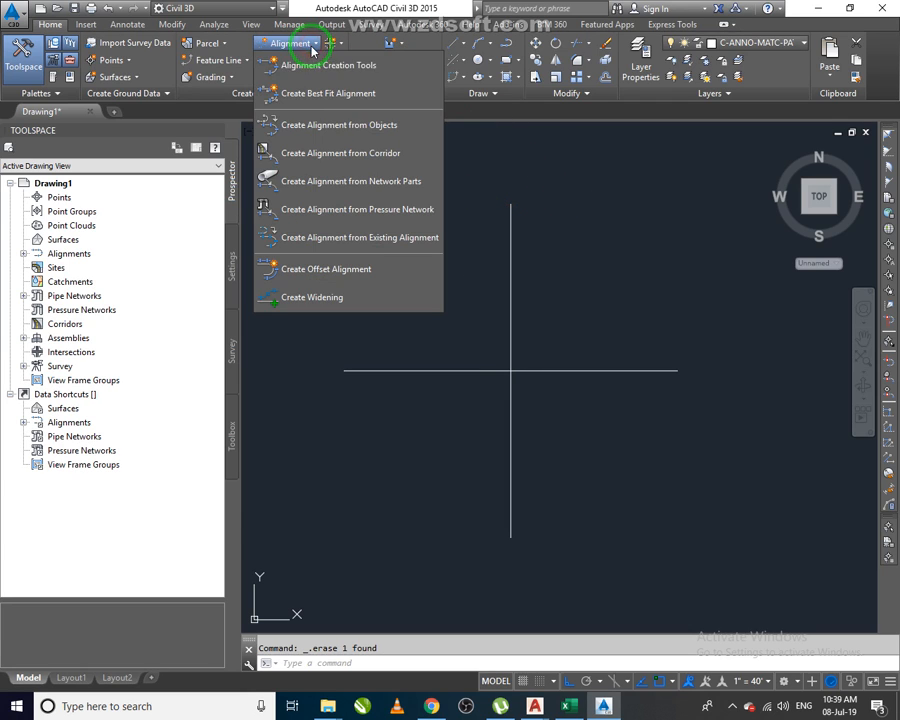
{"action": "left_click", "coordinate": [350, 124]}
{"action": "left_click", "coordinate": [513, 240]}
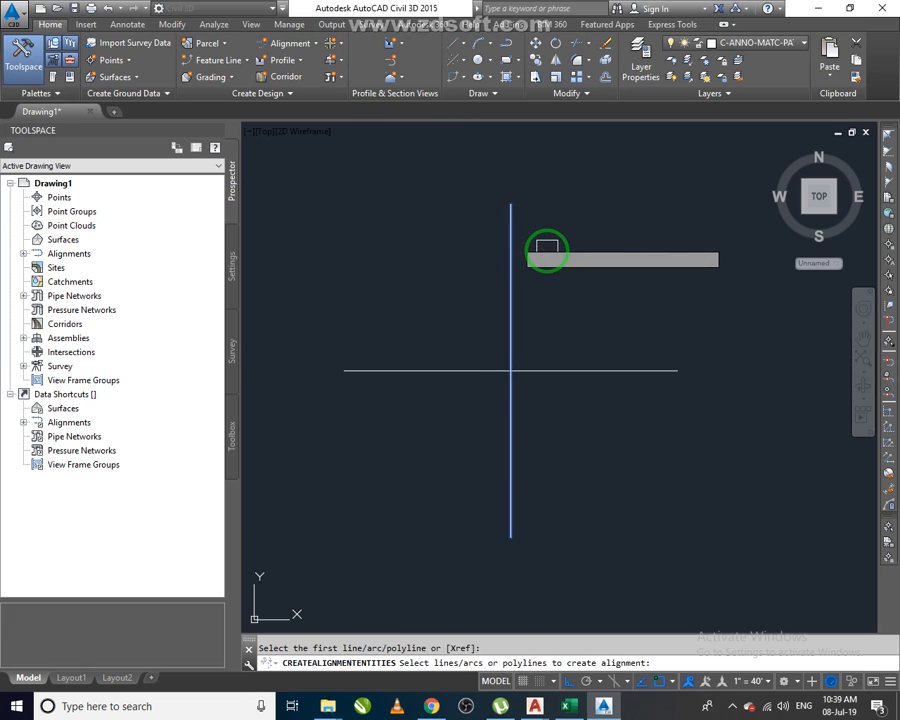
{"action": "key", "text": "Return"}
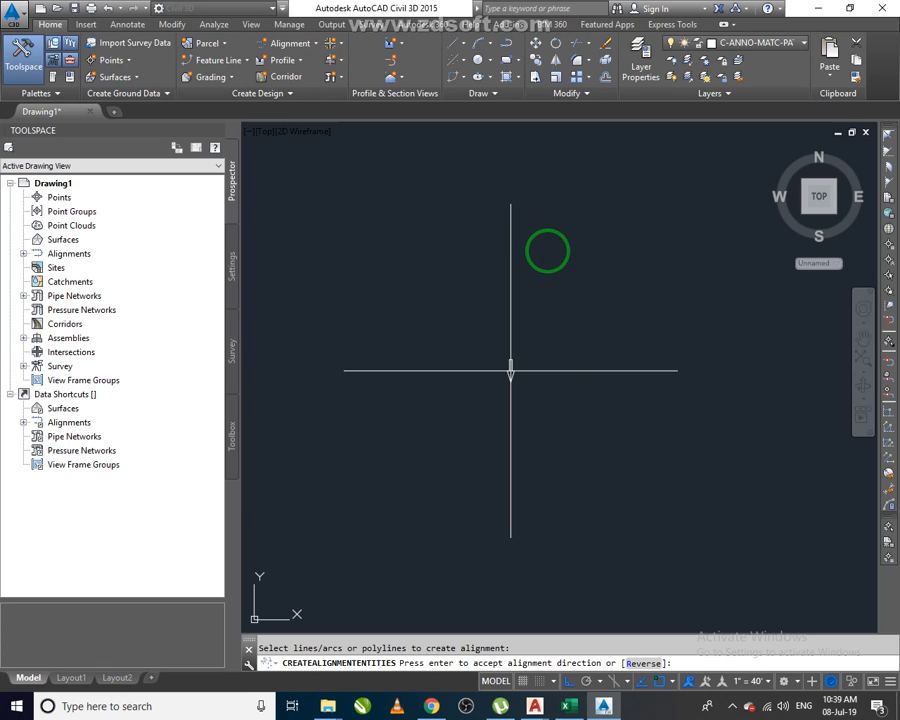
{"action": "key", "text": "Return"}
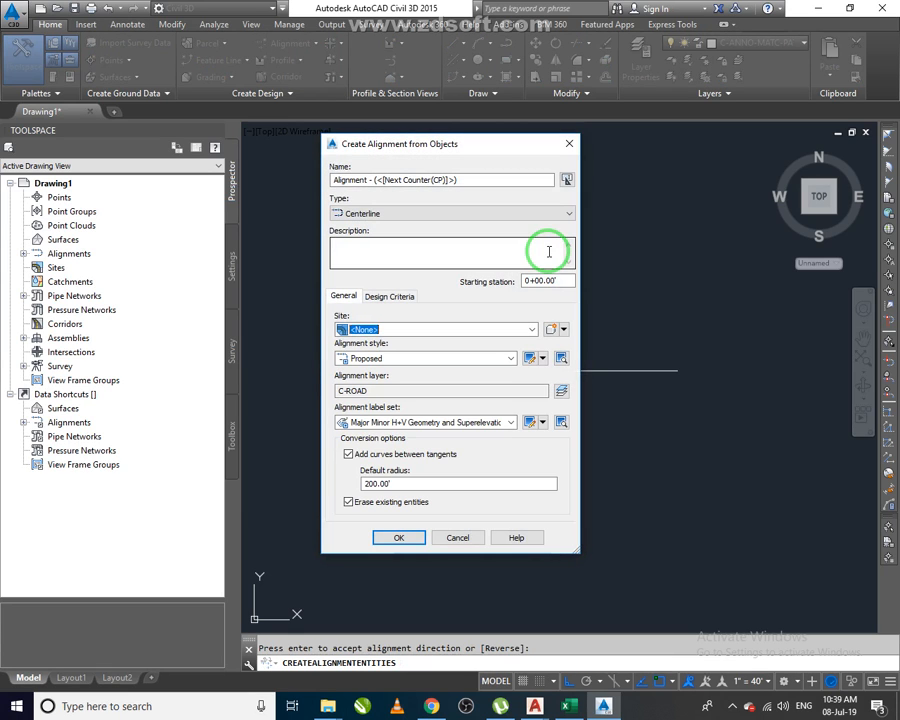
{"action": "left_click_drag", "start_coordinate": [466, 181], "coordinate": [308, 186]}
{"action": "type", "text": "r"}
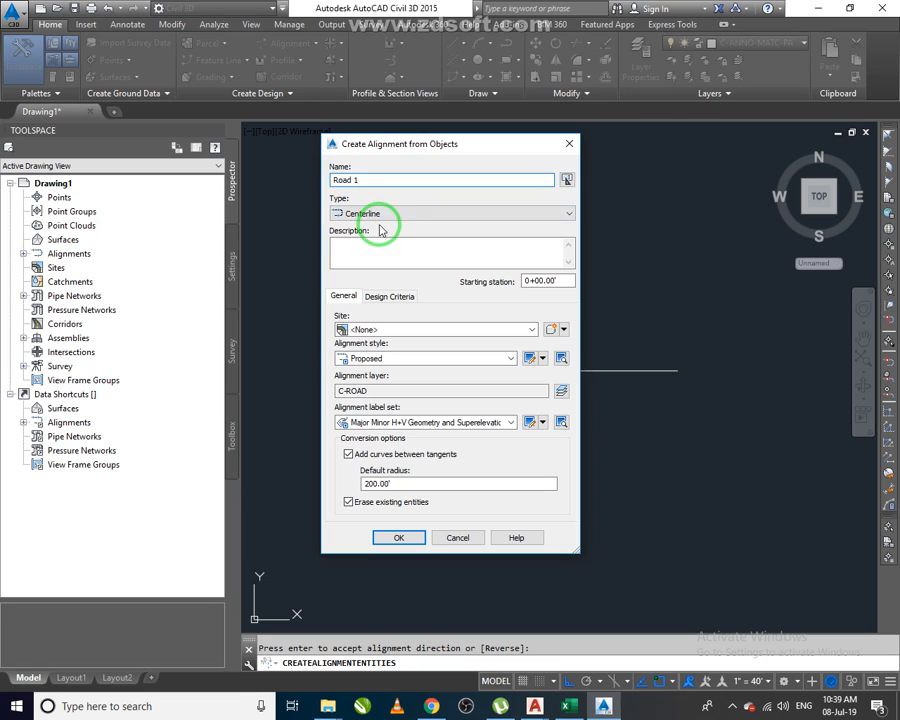
{"action": "left_click", "coordinate": [412, 537]}
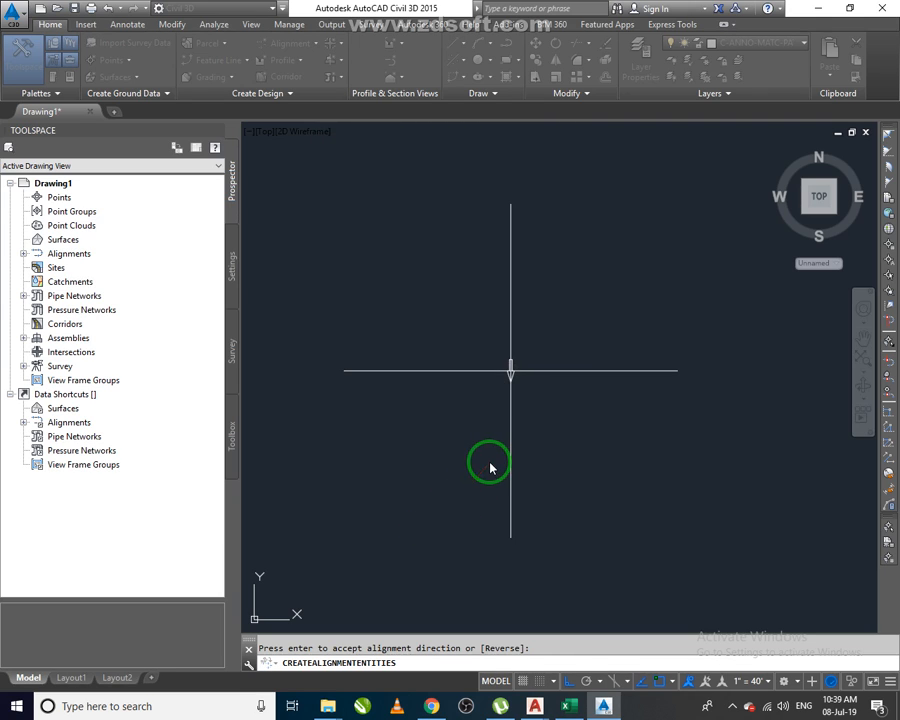
{"action": "key", "text": "Return"}
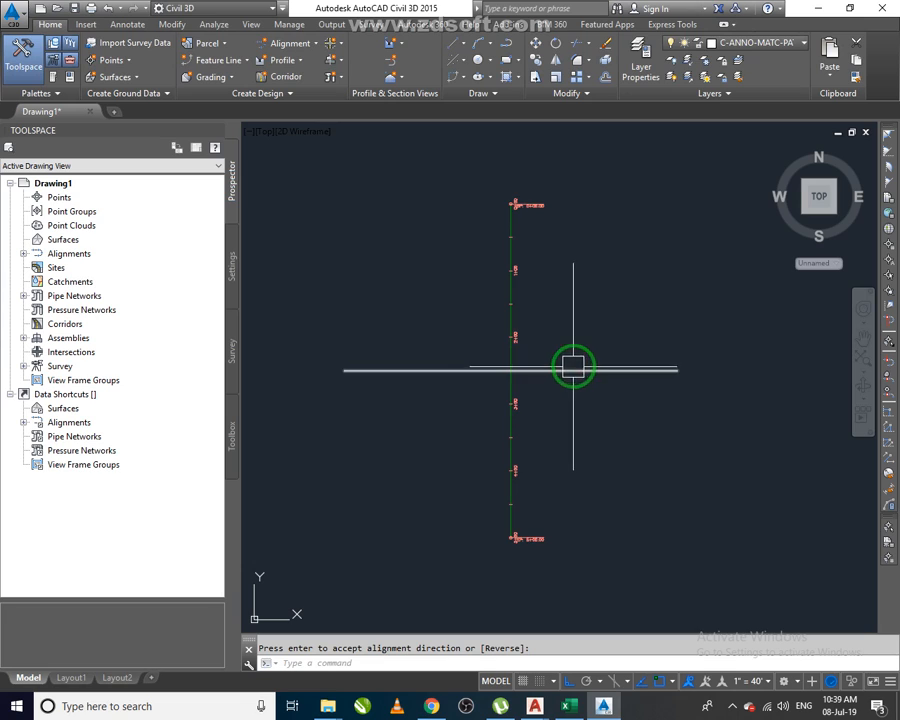
Clear the start and end station checkboxes for every label type in Road 1's alignment label group.
{"action": "scroll", "coordinate": [570, 364], "scroll_direction": "up", "scroll_amount": 2}
{"action": "scroll", "coordinate": [584, 380], "scroll_direction": "down", "scroll_amount": 2}
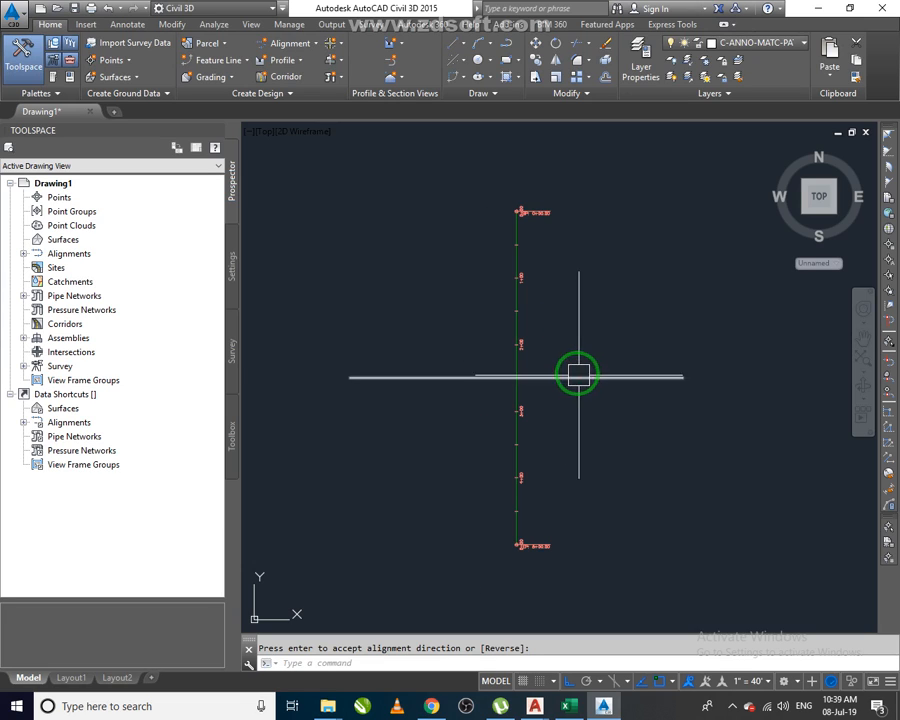
{"action": "left_click", "coordinate": [520, 312]}
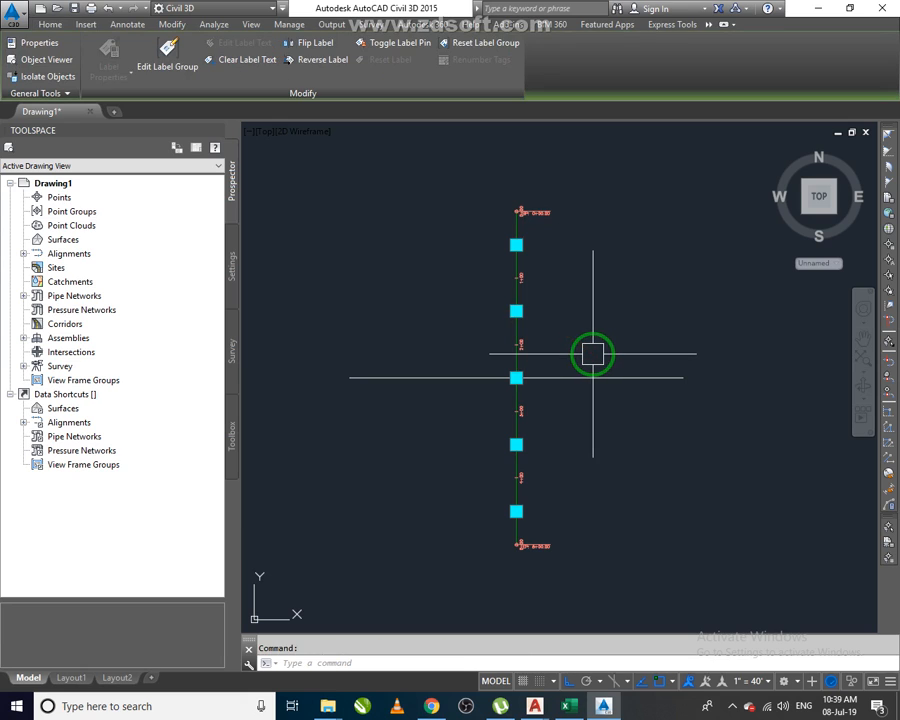
{"action": "left_click", "coordinate": [168, 55]}
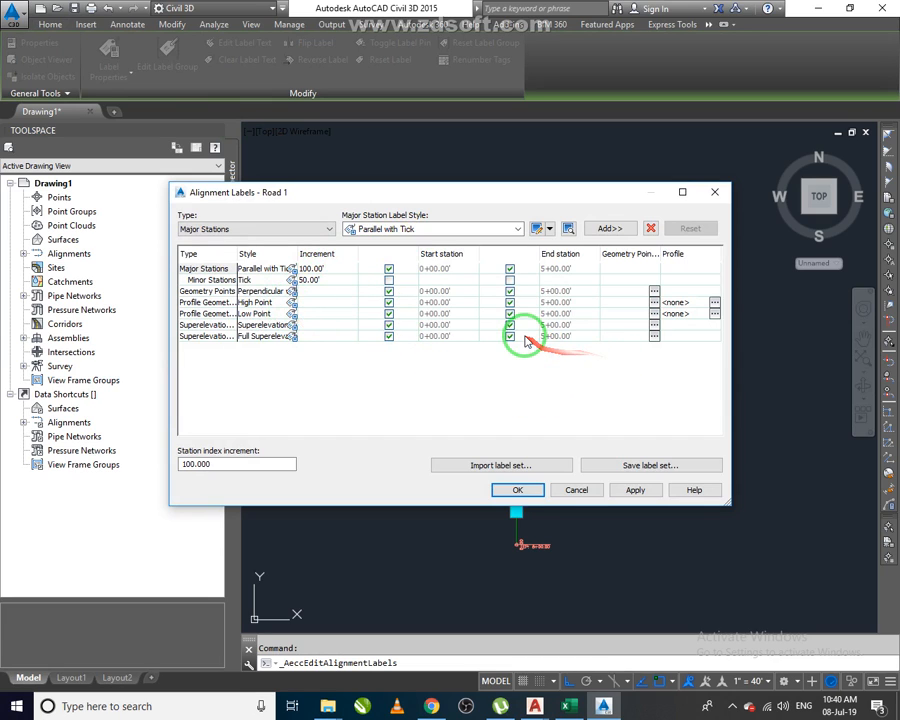
{"action": "left_click", "coordinate": [262, 230]}
{"action": "left_click", "coordinate": [268, 232]}
{"action": "left_click", "coordinate": [412, 231]}
{"action": "left_click", "coordinate": [388, 279]}
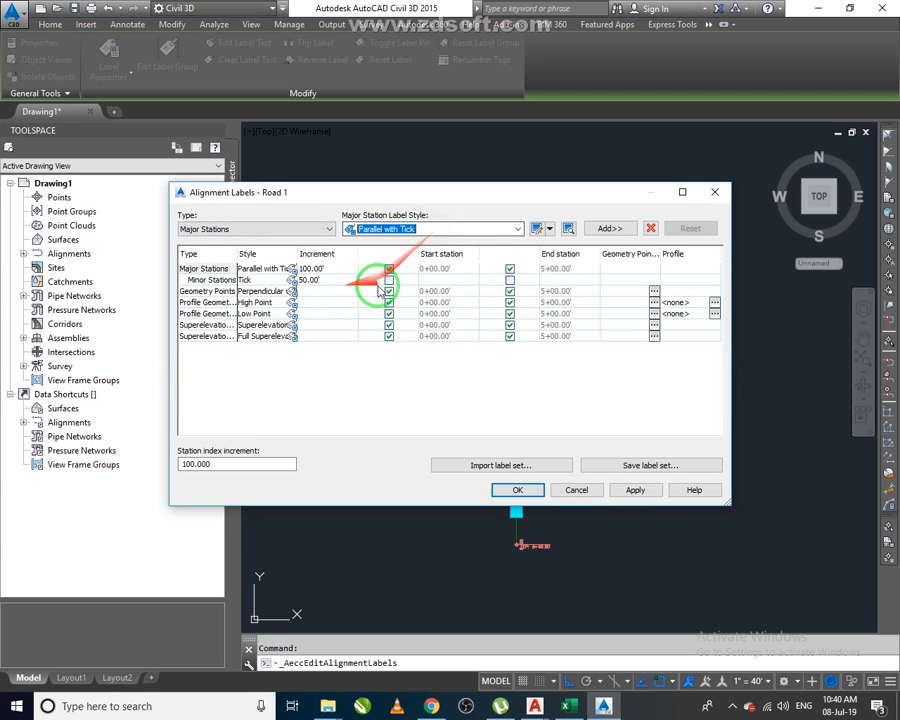
{"action": "left_click", "coordinate": [388, 268]}
{"action": "left_click", "coordinate": [388, 290]}
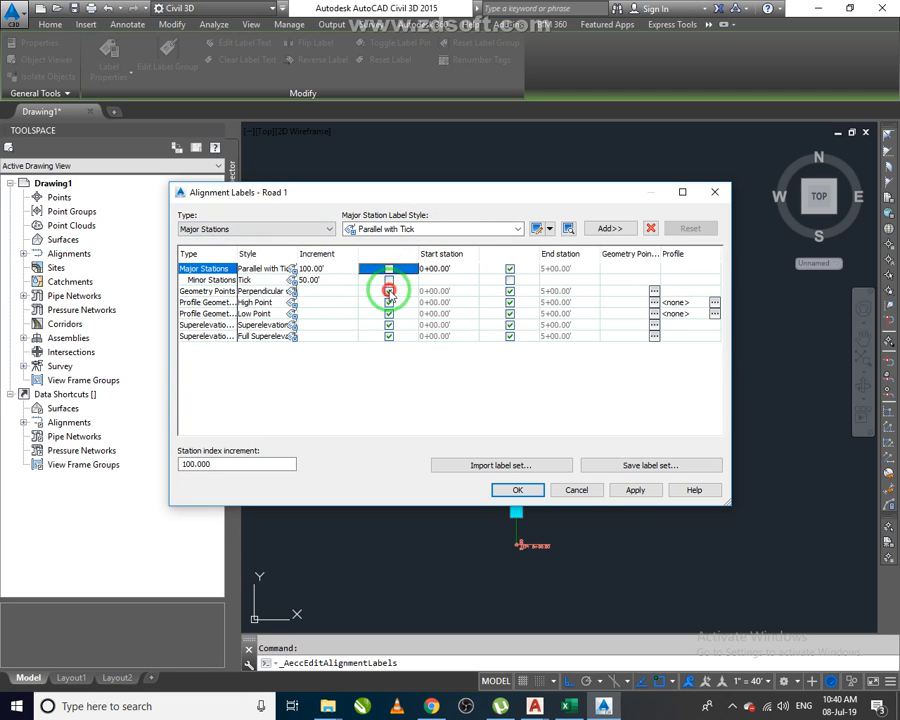
{"action": "left_click", "coordinate": [388, 302]}
{"action": "left_click", "coordinate": [388, 313]}
{"action": "left_click", "coordinate": [510, 336]}
{"action": "left_click", "coordinate": [510, 325]}
{"action": "left_click", "coordinate": [510, 313]}
{"action": "left_click", "coordinate": [510, 302]}
{"action": "left_click", "coordinate": [510, 291]}
{"action": "left_click", "coordinate": [510, 268]}
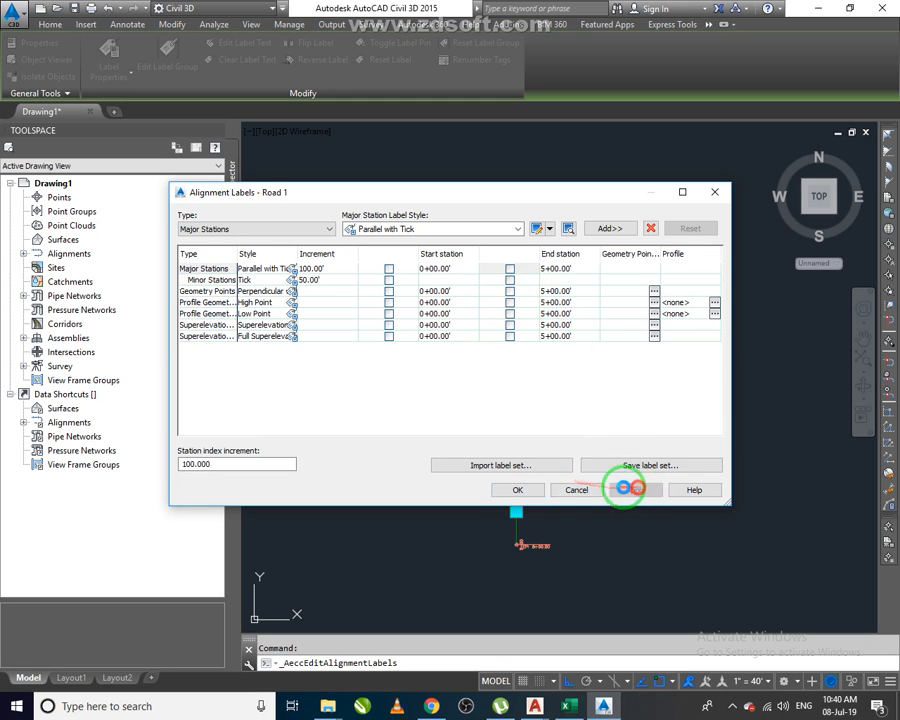
{"action": "left_click", "coordinate": [516, 489]}
{"action": "key", "text": "Escape"}
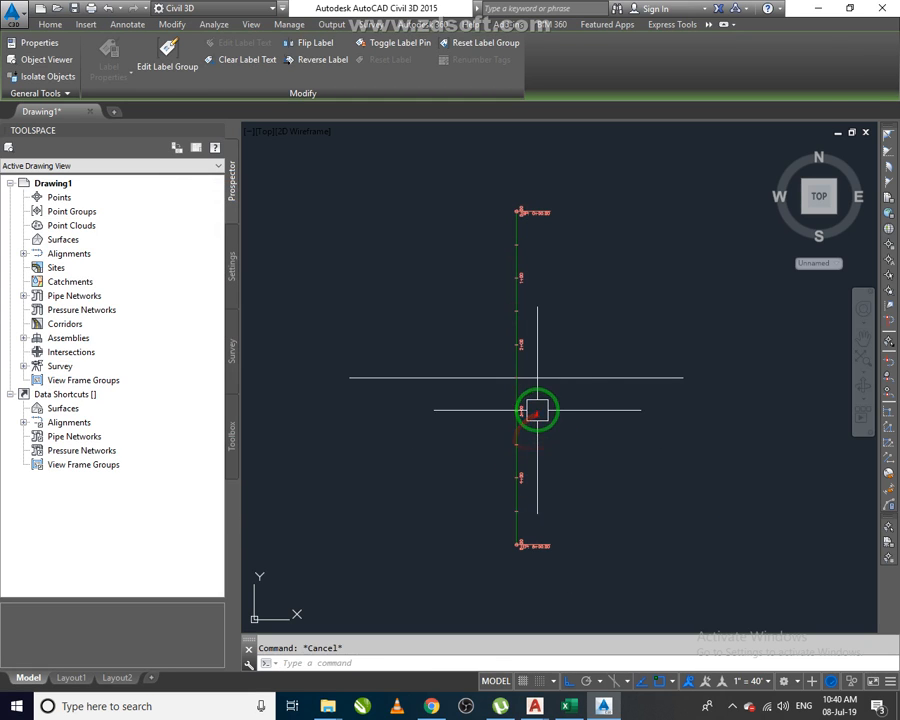
Reset the label group of the Road 1 alignment.
{"action": "left_click", "coordinate": [528, 312]}
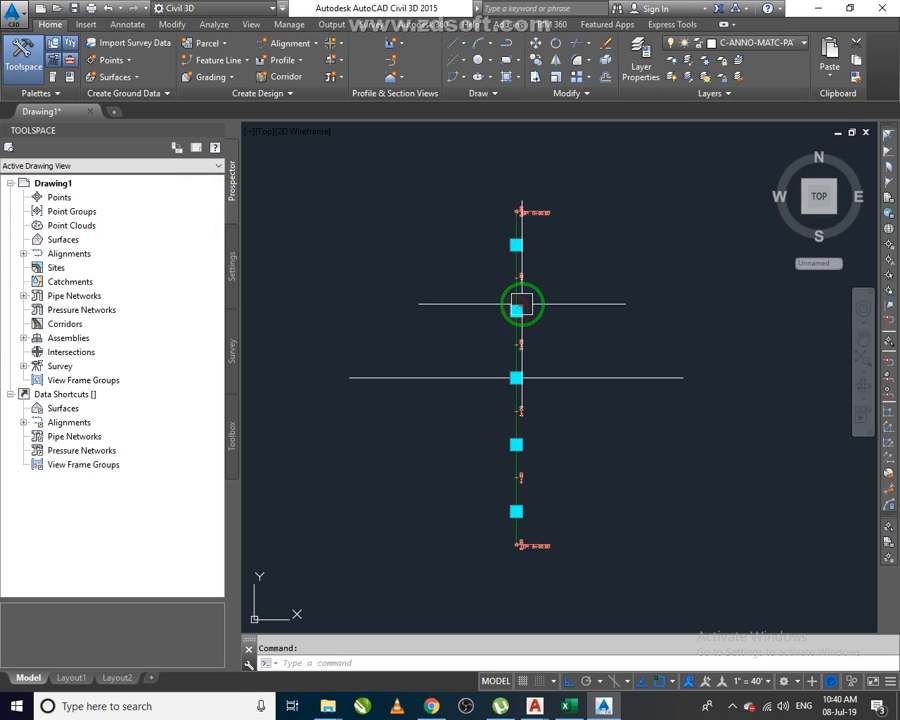
{"action": "left_click", "coordinate": [518, 306]}
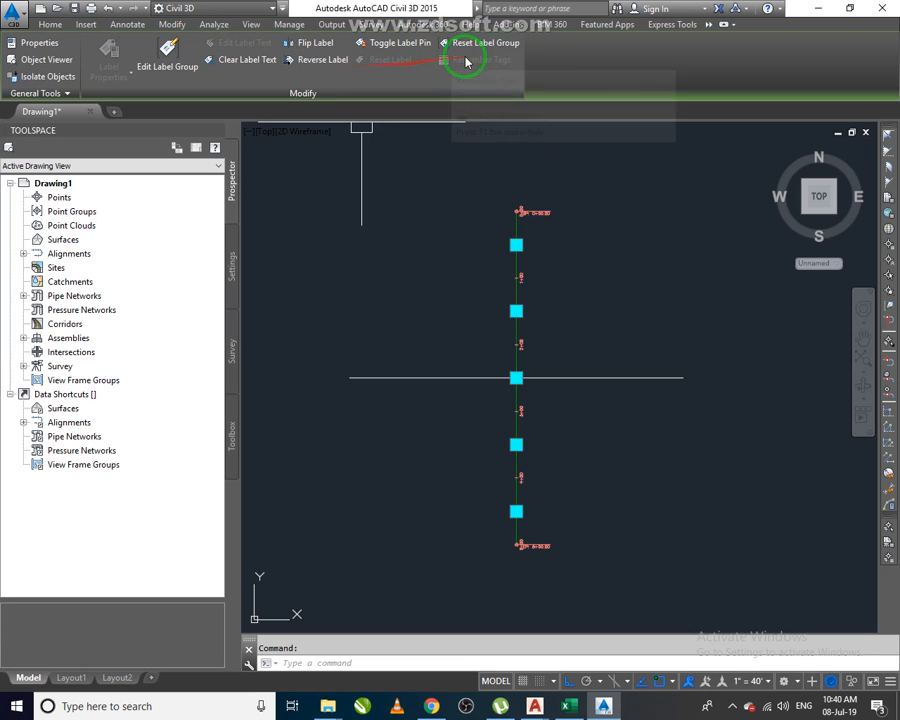
{"action": "left_click", "coordinate": [474, 42]}
{"action": "left_click", "coordinate": [418, 296]}
{"action": "key", "text": "Escape"}
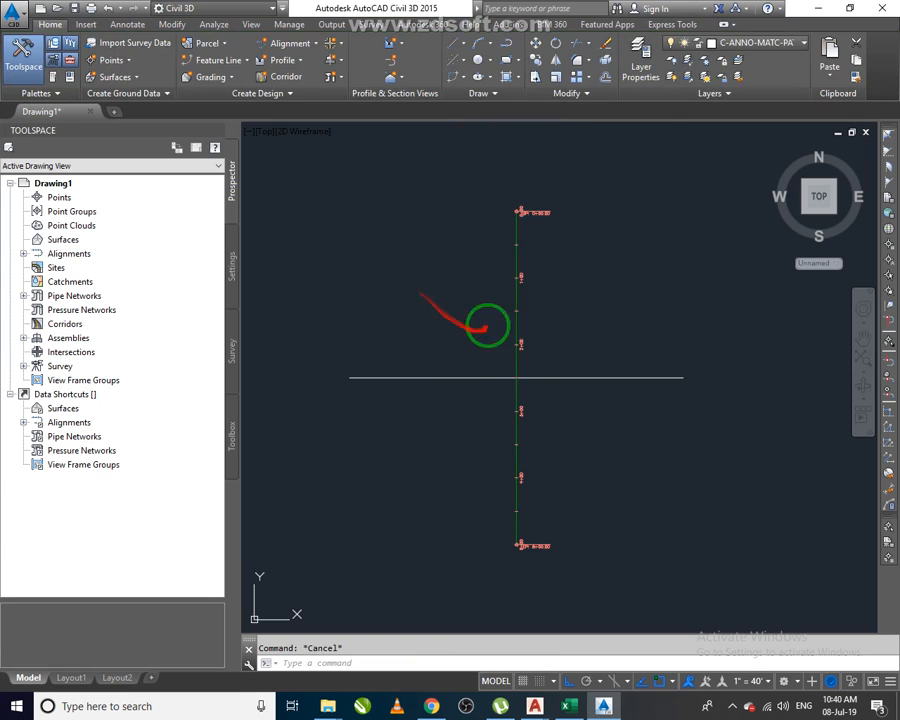
Create an alignment named Road 2 from the horizontal line, accepting its direction, with the No Labels label set.
{"action": "scroll", "coordinate": [524, 376], "scroll_direction": "up", "scroll_amount": 2}
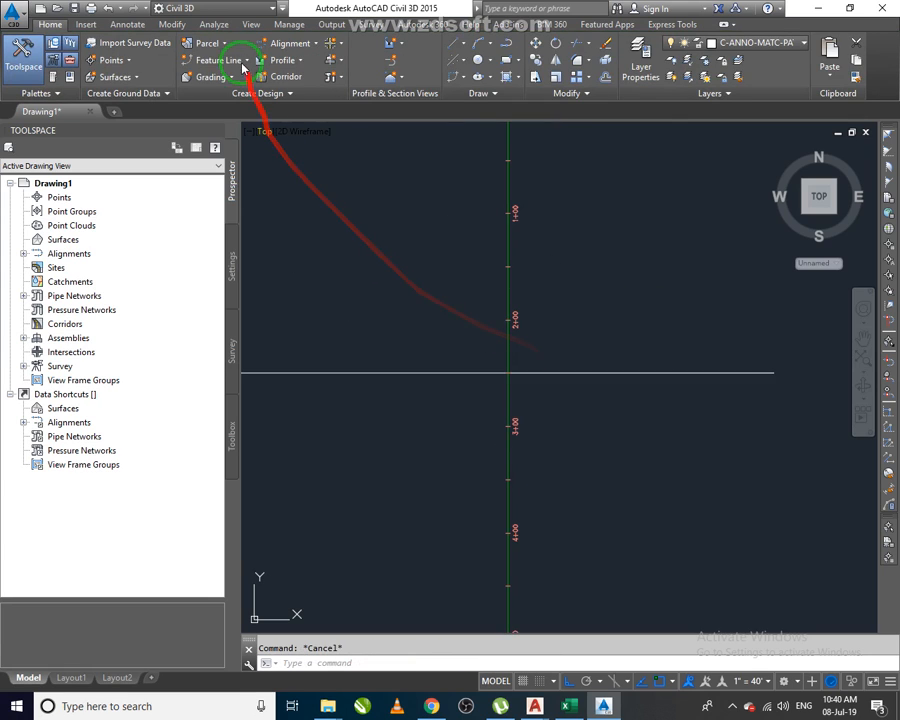
{"action": "left_click", "coordinate": [293, 43]}
{"action": "left_click", "coordinate": [344, 125]}
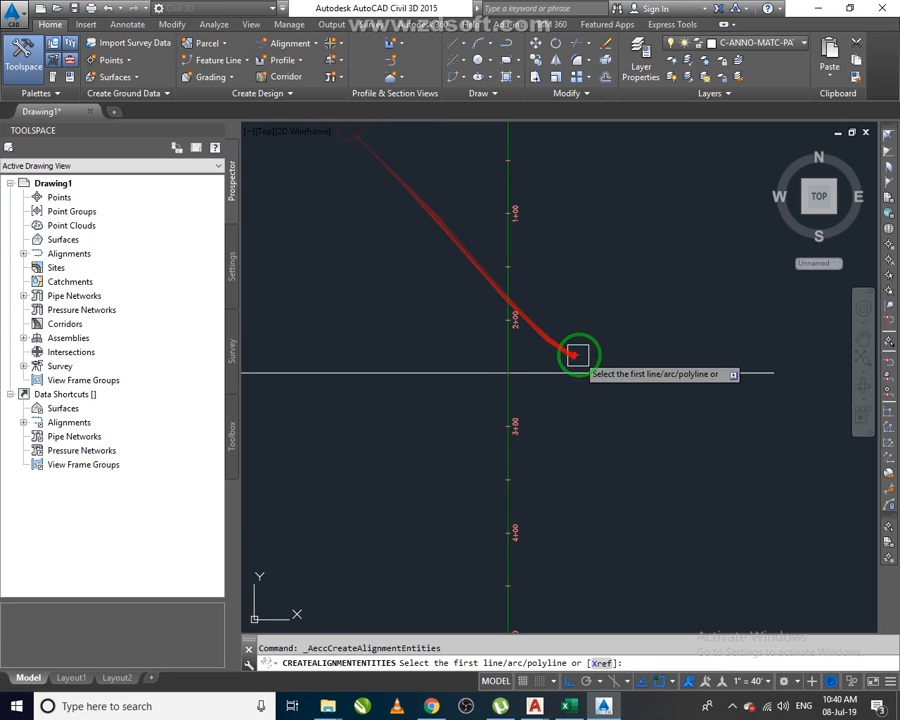
{"action": "left_click", "coordinate": [595, 371]}
{"action": "key", "text": "Return"}
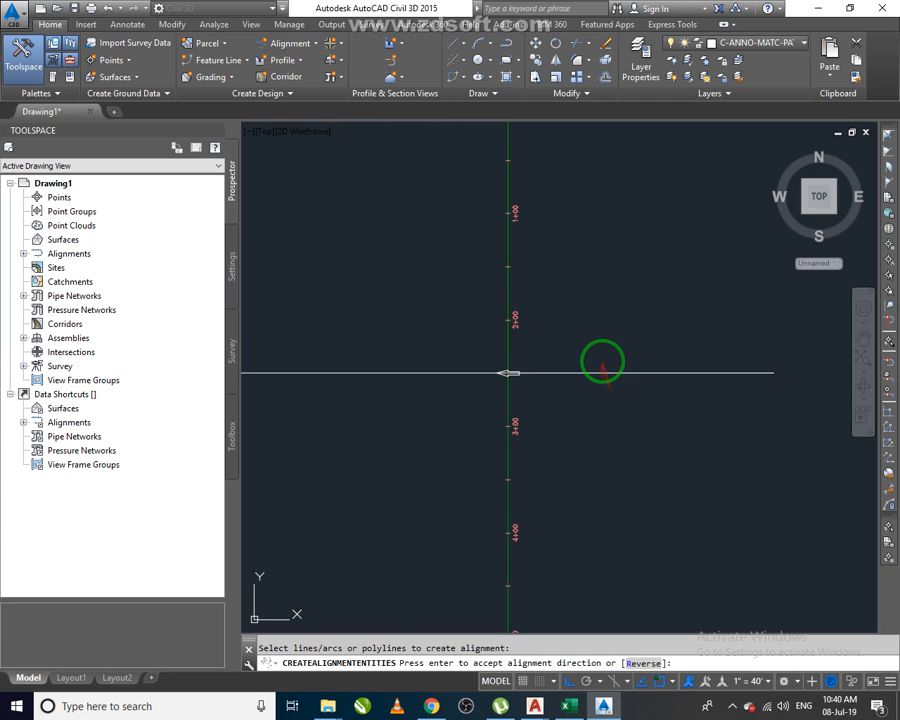
{"action": "key", "text": "Return"}
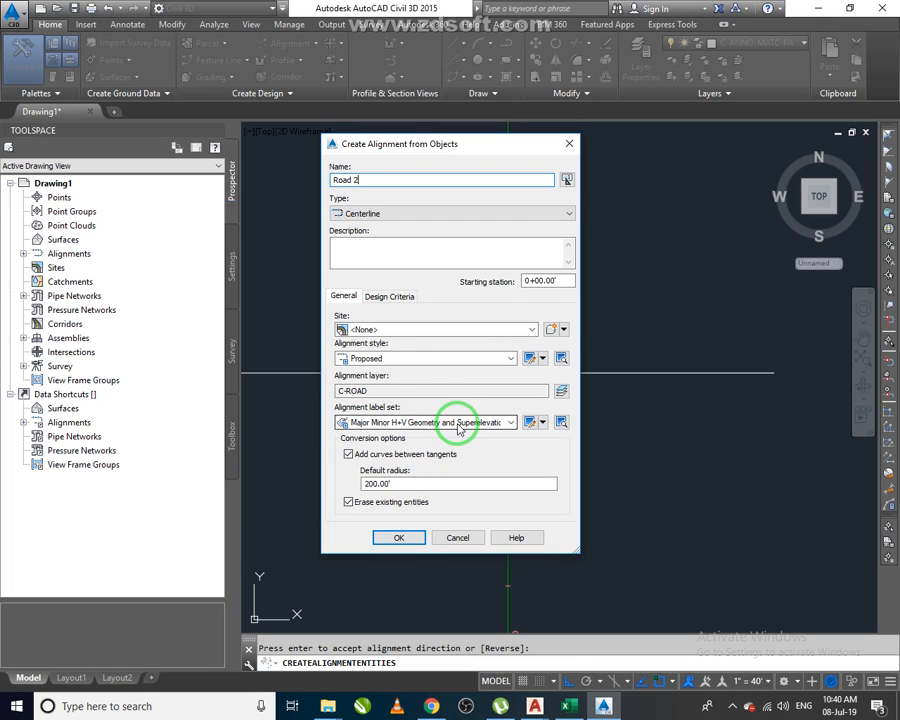
{"action": "left_click", "coordinate": [452, 363]}
{"action": "left_click", "coordinate": [449, 364]}
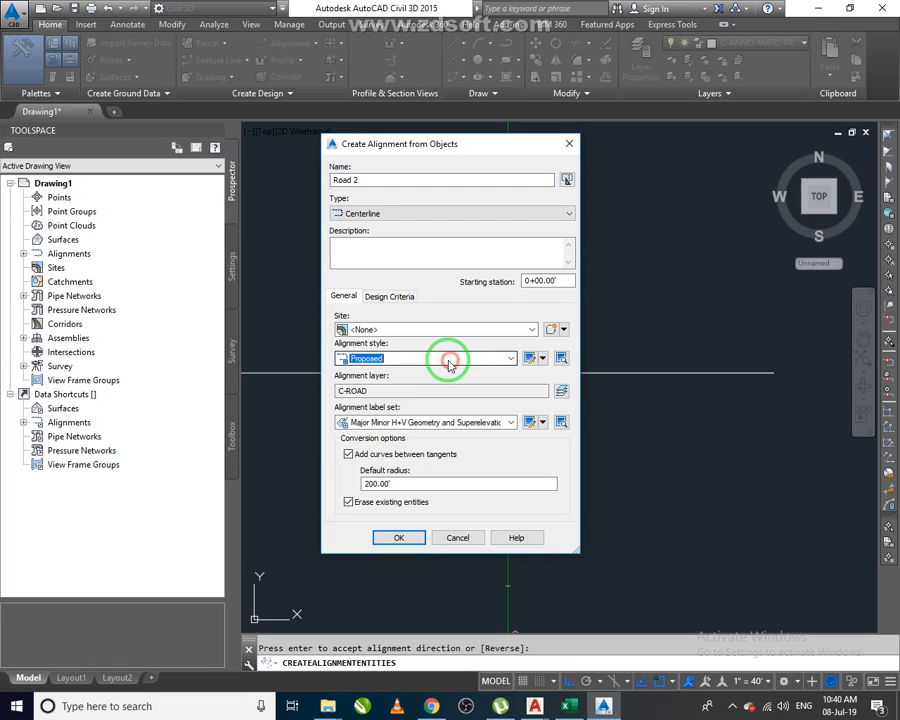
{"action": "left_click", "coordinate": [395, 424]}
{"action": "left_click", "coordinate": [385, 434]}
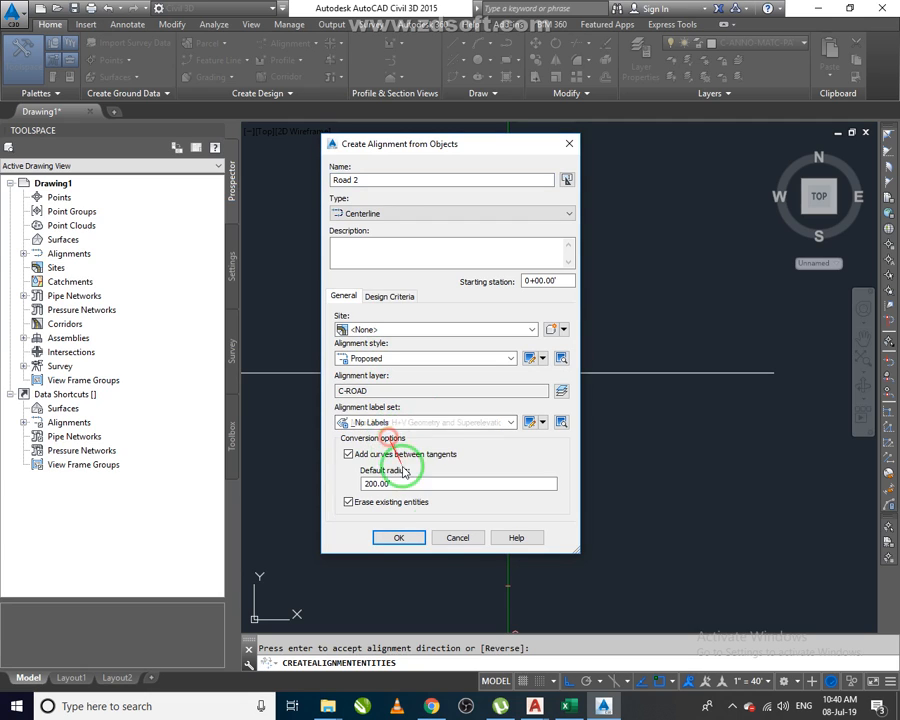
{"action": "left_click", "coordinate": [416, 541]}
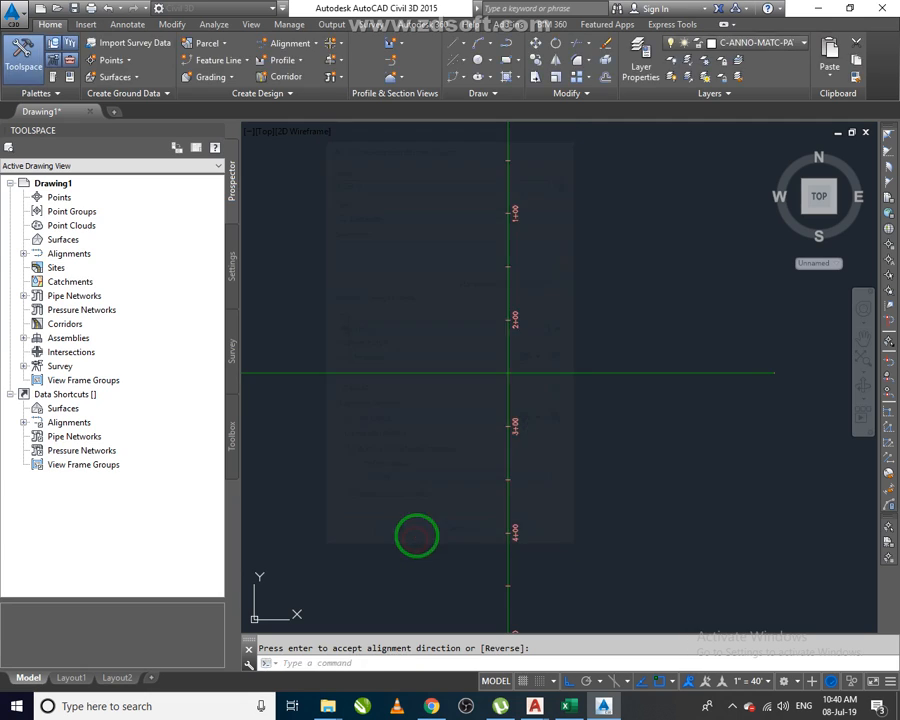
Erase the station labels left on the Road 1 alignment.
{"action": "key", "text": "Return"}
{"action": "left_click", "coordinate": [528, 432]}
{"action": "key", "text": "Delete"}
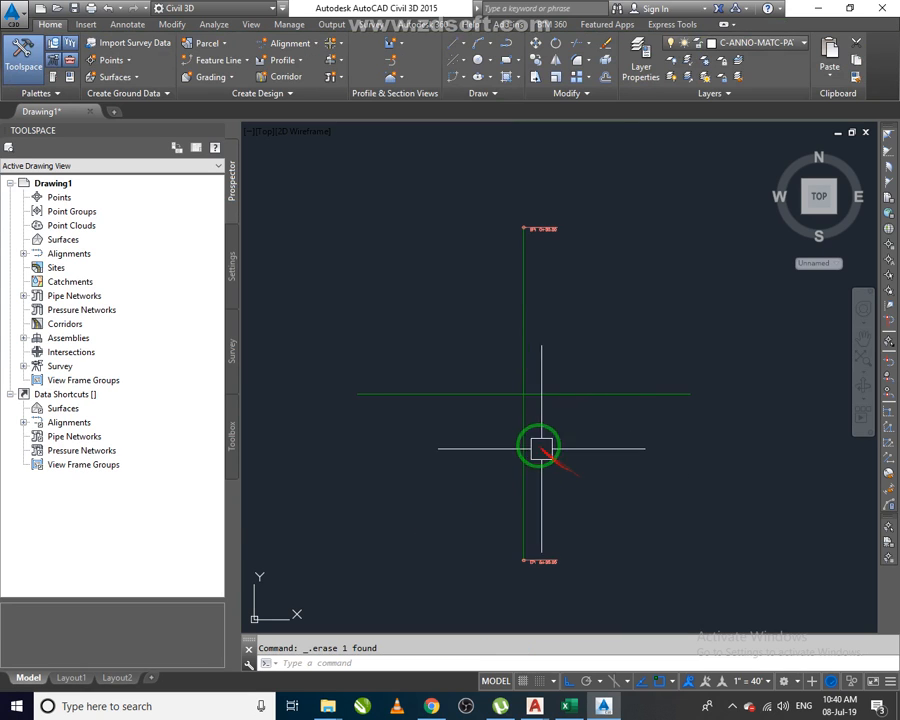
{"action": "left_click", "coordinate": [555, 553]}
{"action": "key", "text": "Delete"}
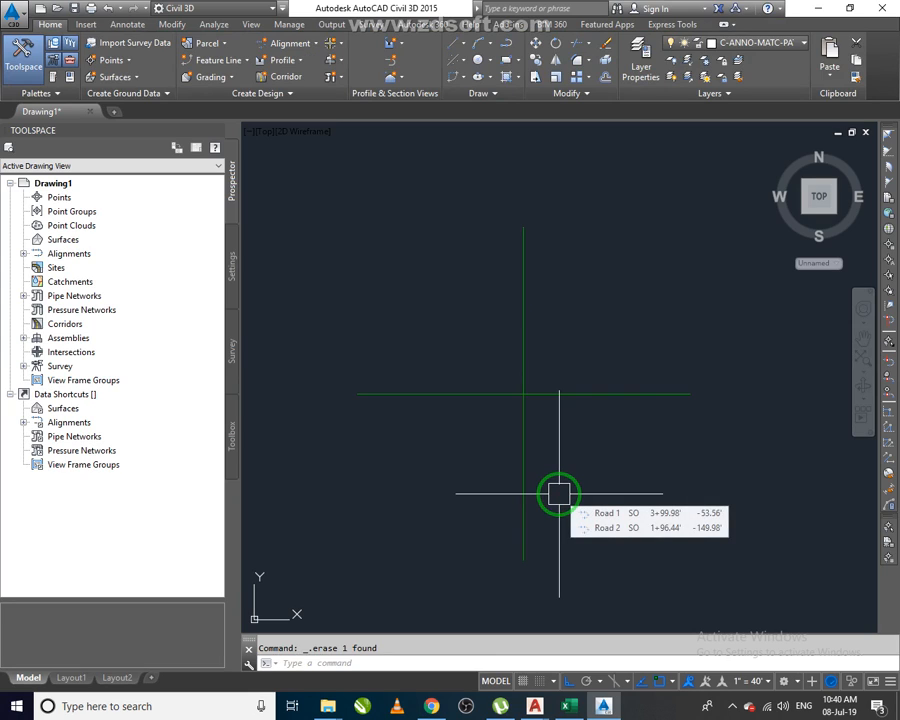
Start Create Roundabout at the intersection of the two alignments, selecting both roads as approach roads.
{"action": "scroll", "coordinate": [527, 392], "scroll_direction": "up", "scroll_amount": 3}
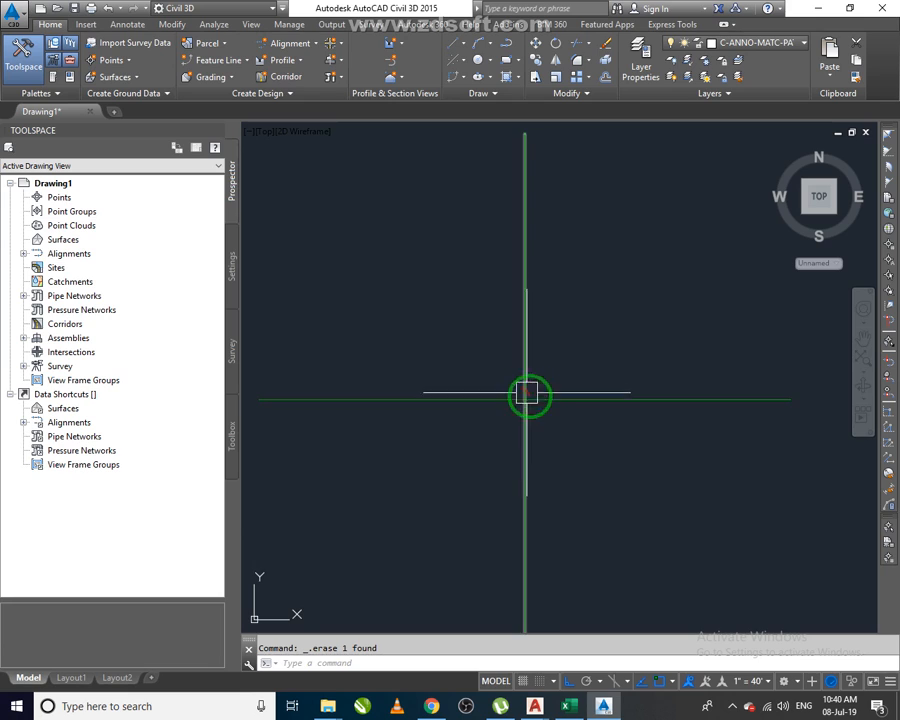
{"action": "left_click", "coordinate": [340, 50]}
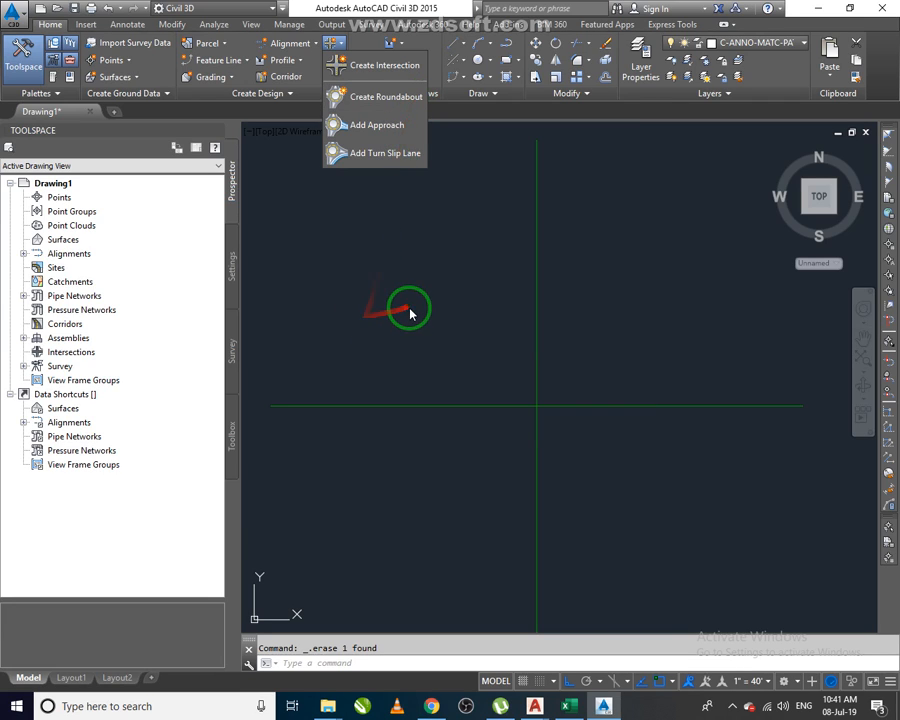
{"action": "left_click", "coordinate": [391, 108]}
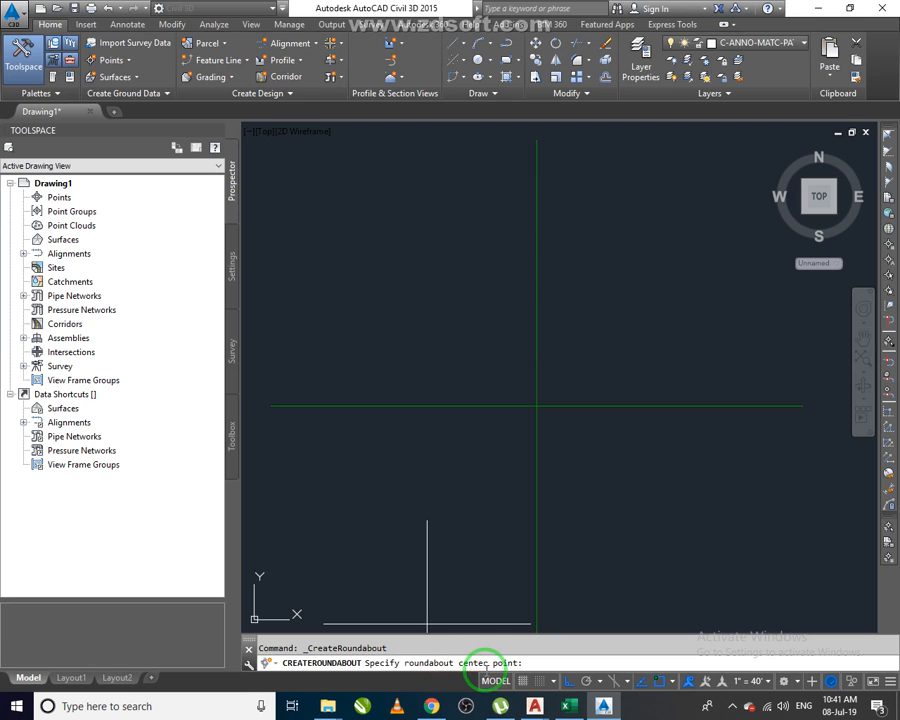
{"action": "left_click", "coordinate": [536, 406]}
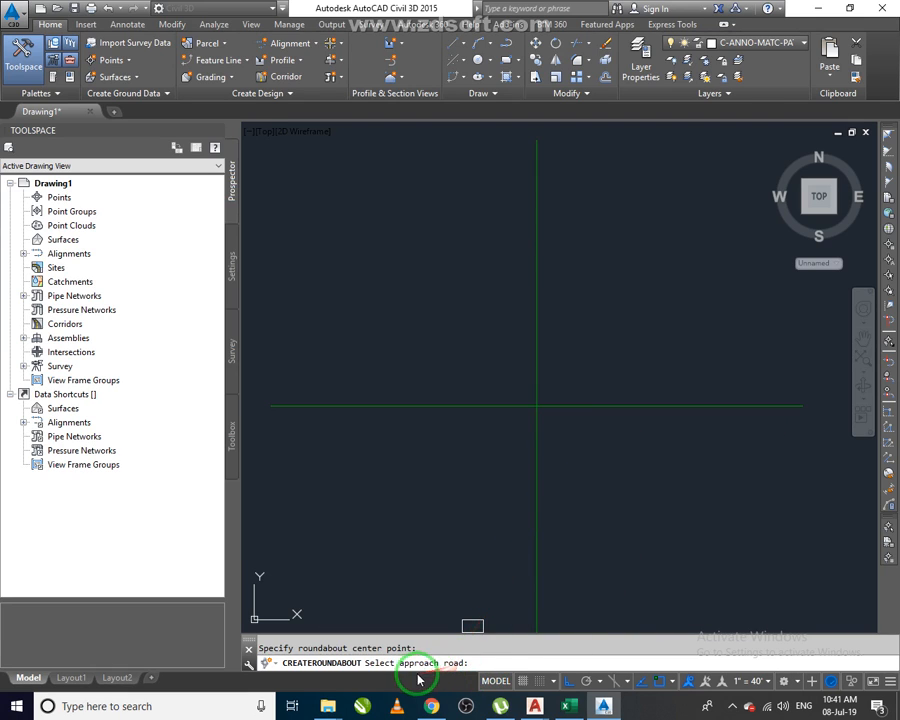
{"action": "left_click", "coordinate": [663, 407]}
{"action": "left_click", "coordinate": [539, 336]}
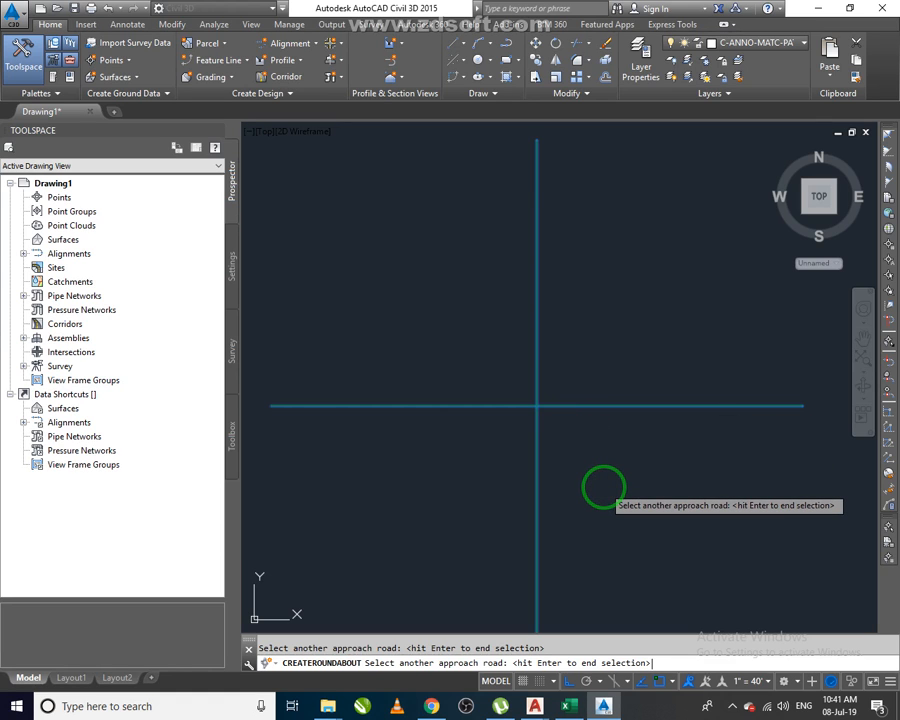
{"action": "key", "text": "Return"}
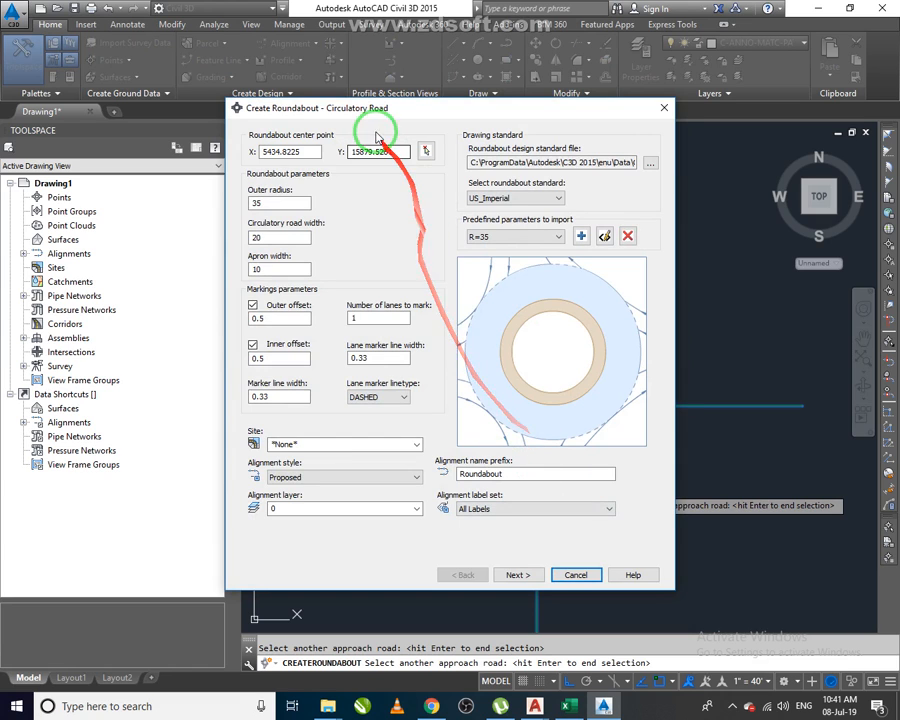
Review the available roundabout standards and predefined radius presets in the roundabout dialog.
{"action": "left_click_drag", "start_coordinate": [396, 110], "coordinate": [407, 107]}
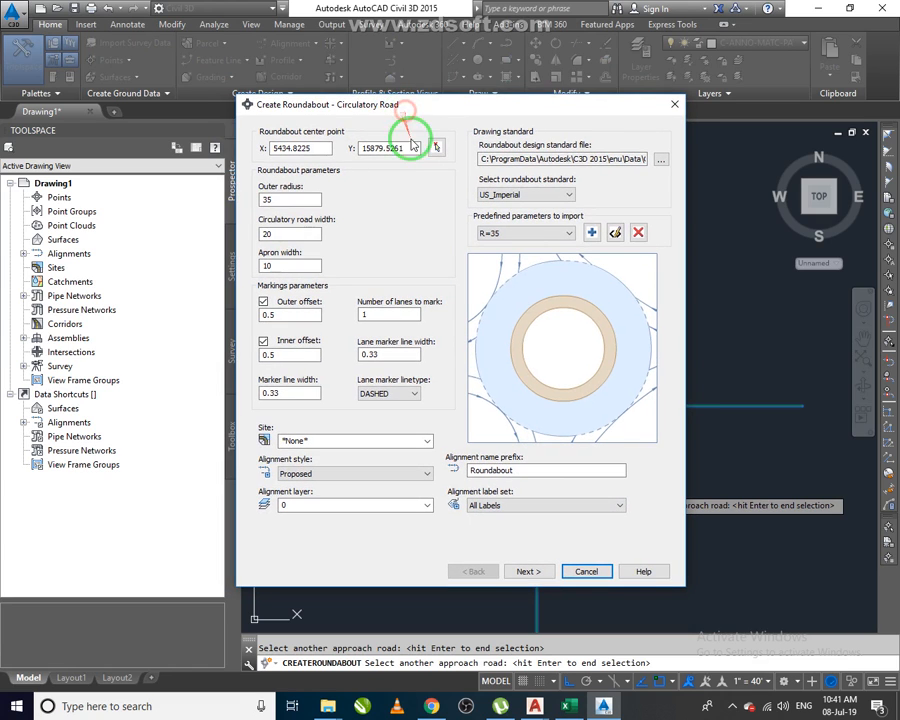
{"action": "left_click", "coordinate": [556, 234]}
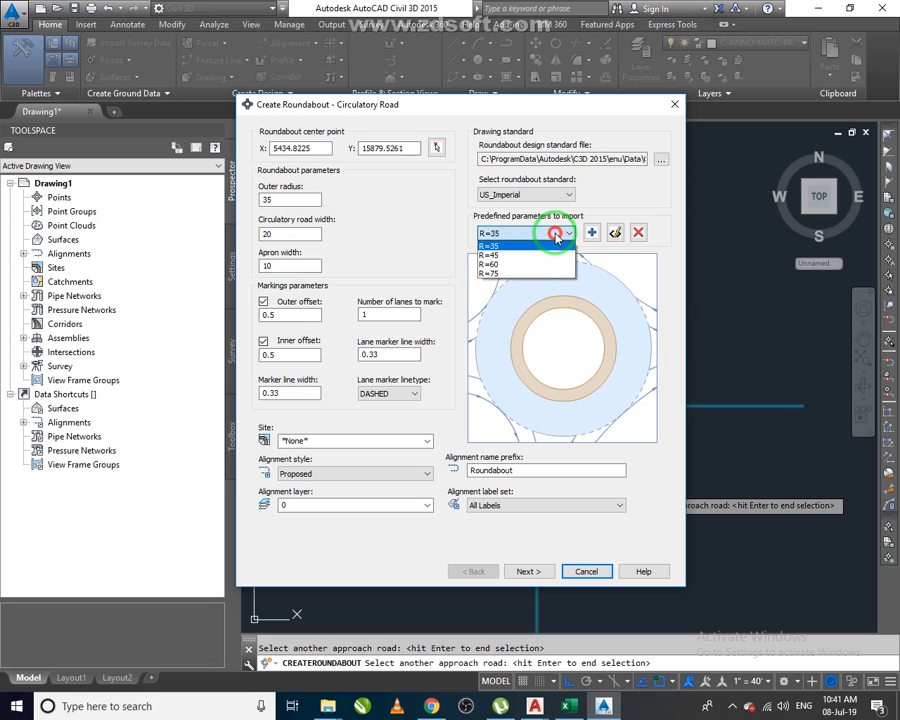
{"action": "left_click", "coordinate": [518, 236]}
{"action": "left_click", "coordinate": [518, 195]}
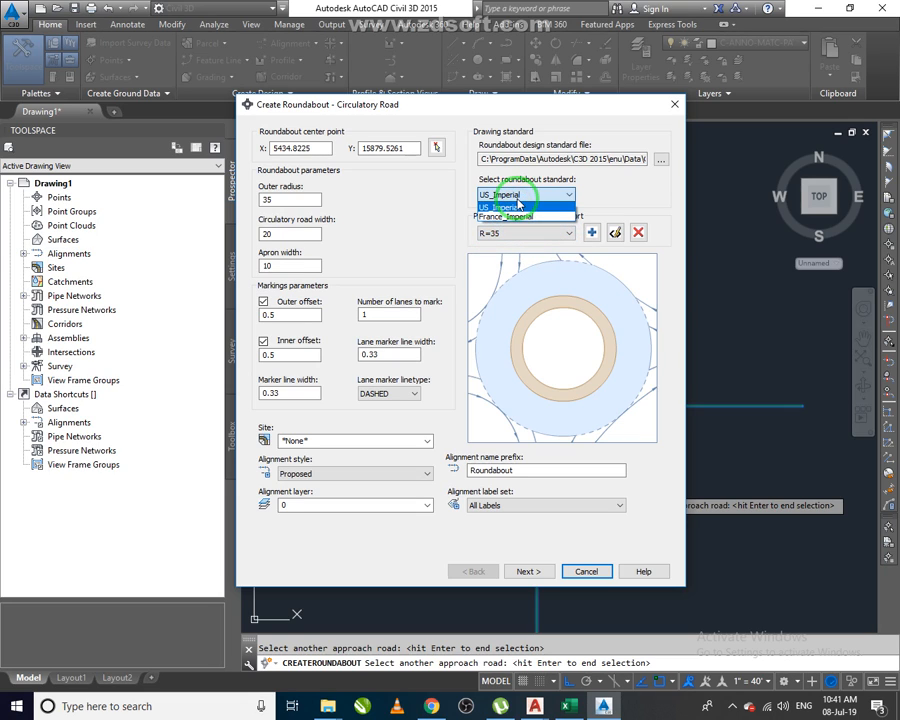
{"action": "left_click", "coordinate": [518, 205]}
{"action": "left_click", "coordinate": [524, 236]}
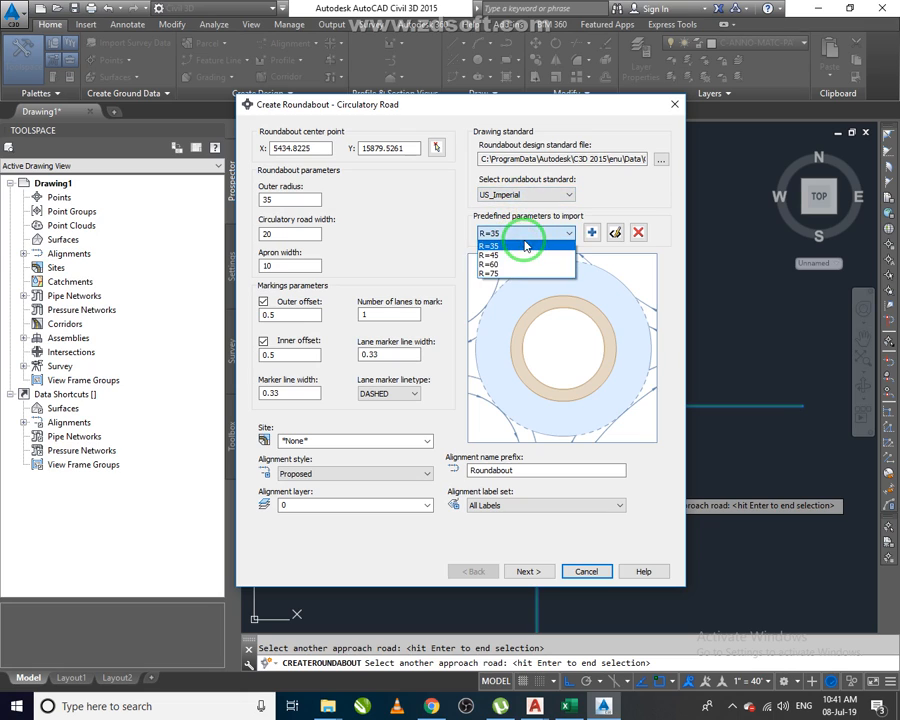
{"action": "left_click", "coordinate": [524, 245]}
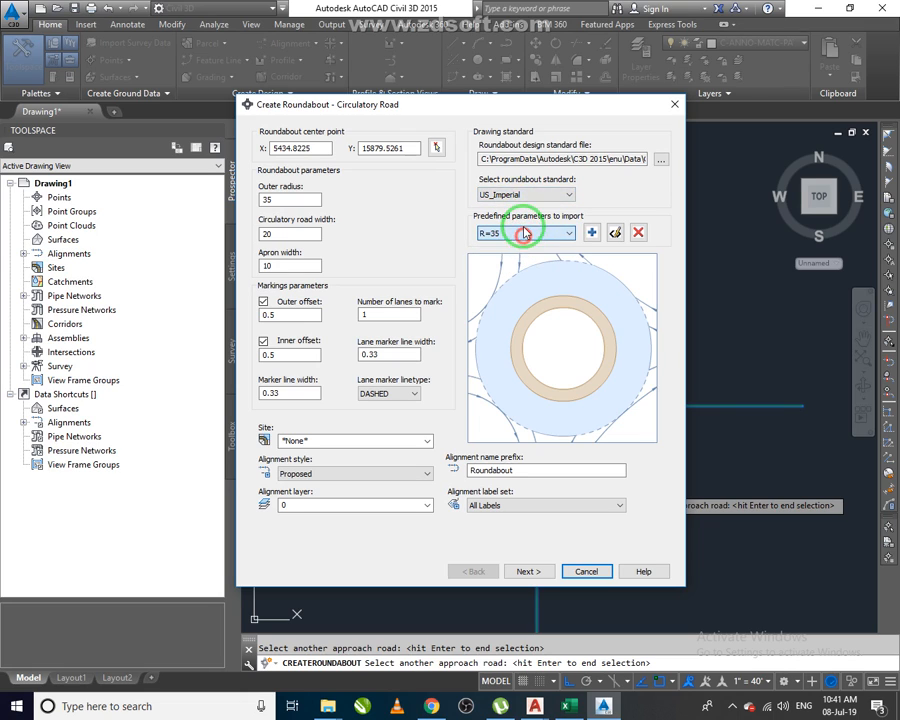
Try to load _Autodesk Civil 3D Metric (2011) Roadway Design Standards.xml as the roundabout design standard file.
{"action": "left_click", "coordinate": [660, 161]}
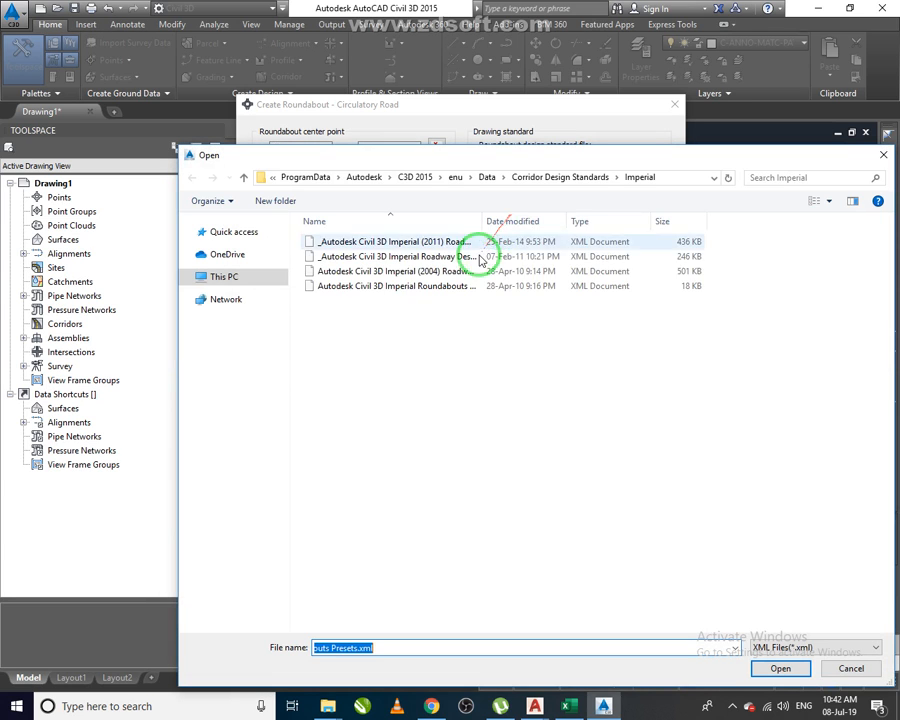
{"action": "left_click_drag", "start_coordinate": [481, 221], "coordinate": [546, 226]}
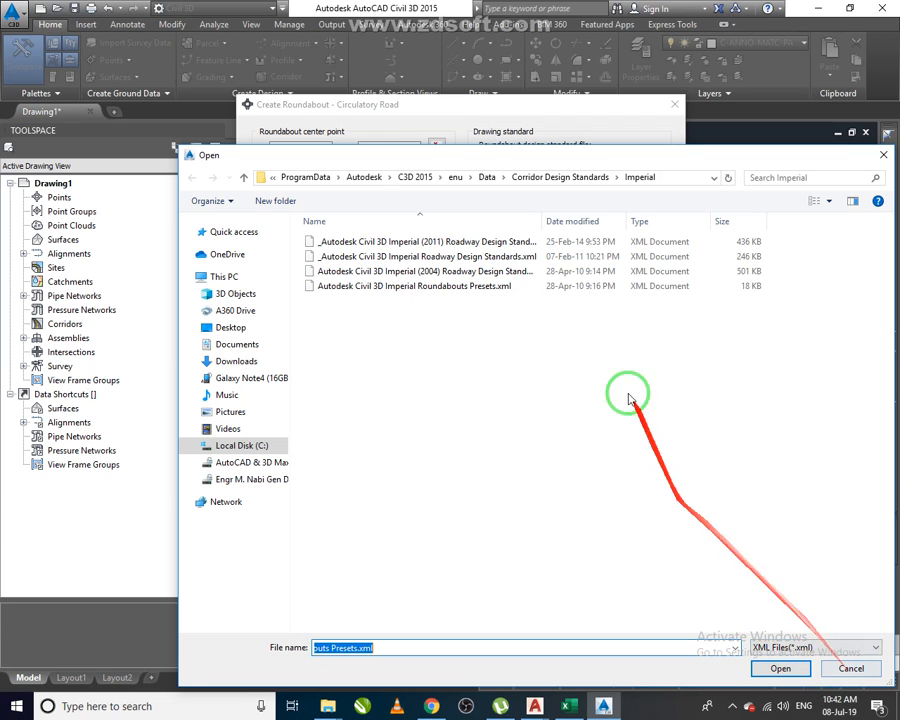
{"action": "left_click", "coordinate": [572, 176]}
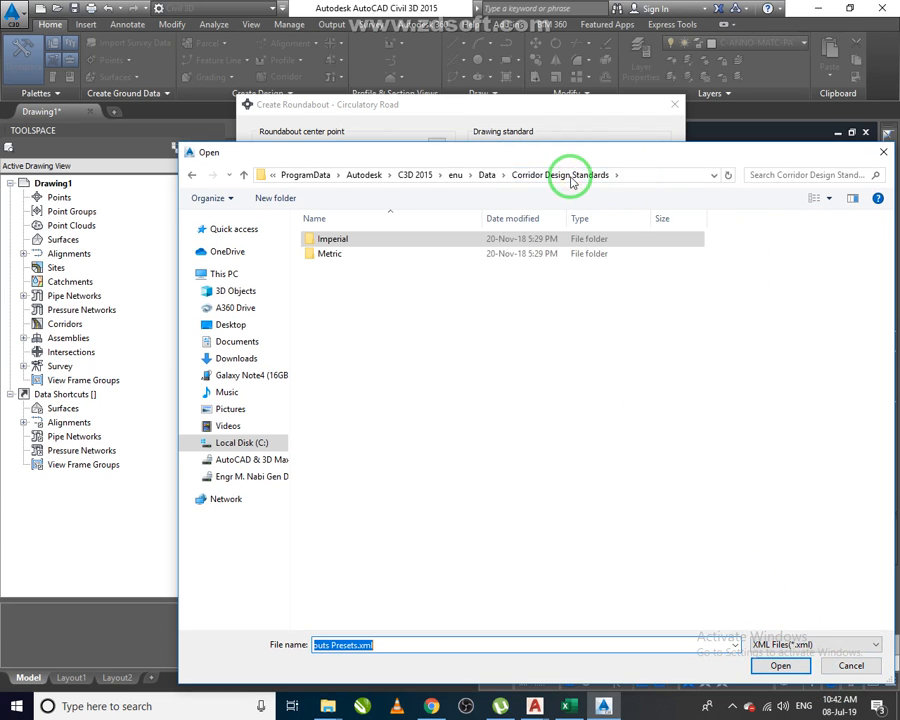
{"action": "double_click", "coordinate": [331, 256]}
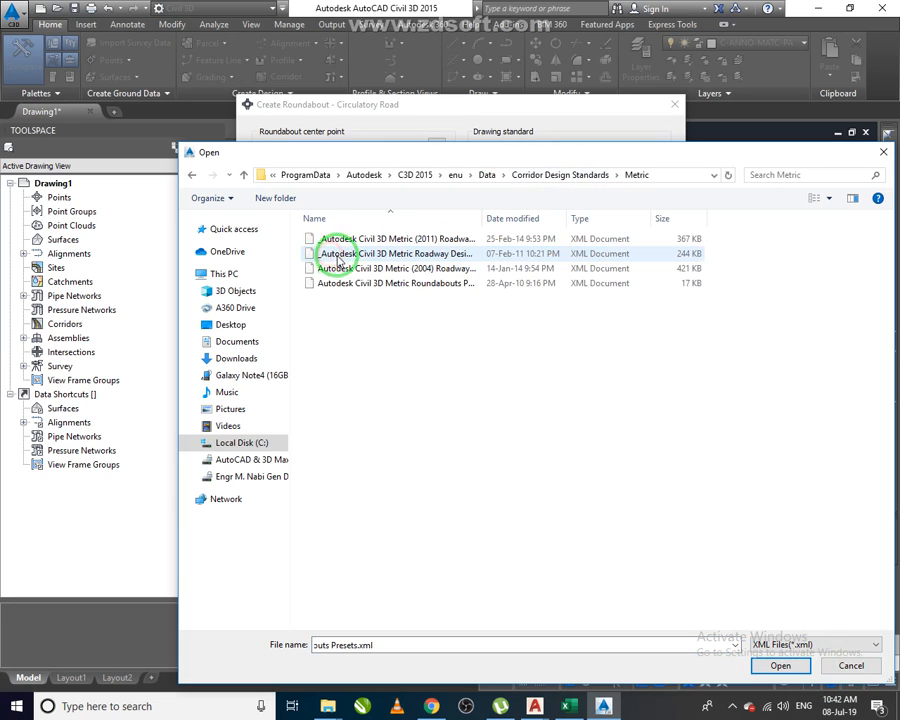
{"action": "left_click_drag", "start_coordinate": [483, 223], "coordinate": [528, 215]}
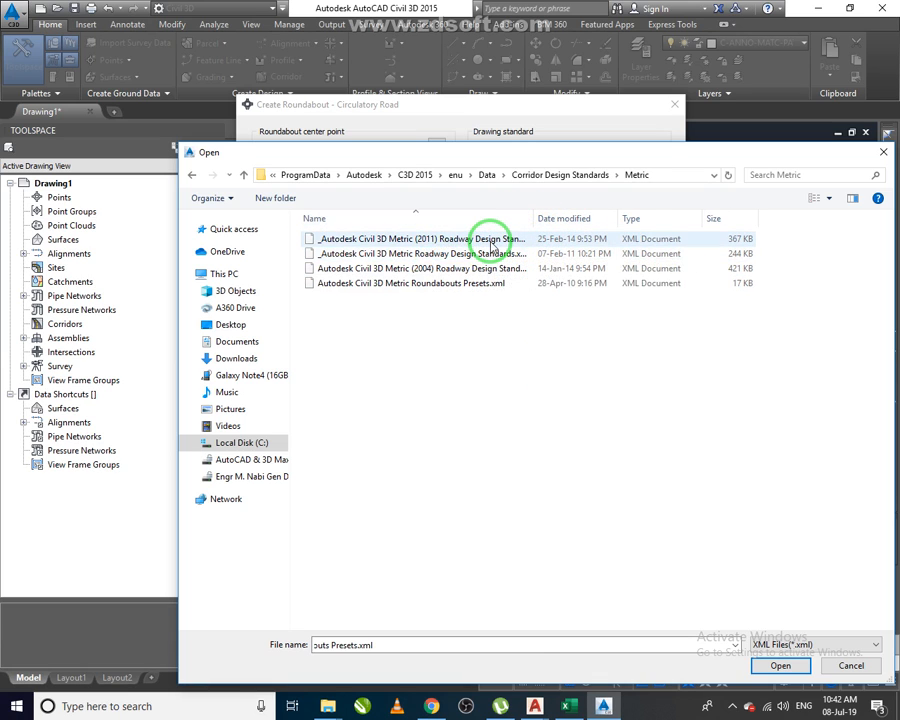
{"action": "left_click", "coordinate": [491, 243]}
{"action": "left_click", "coordinate": [498, 254]}
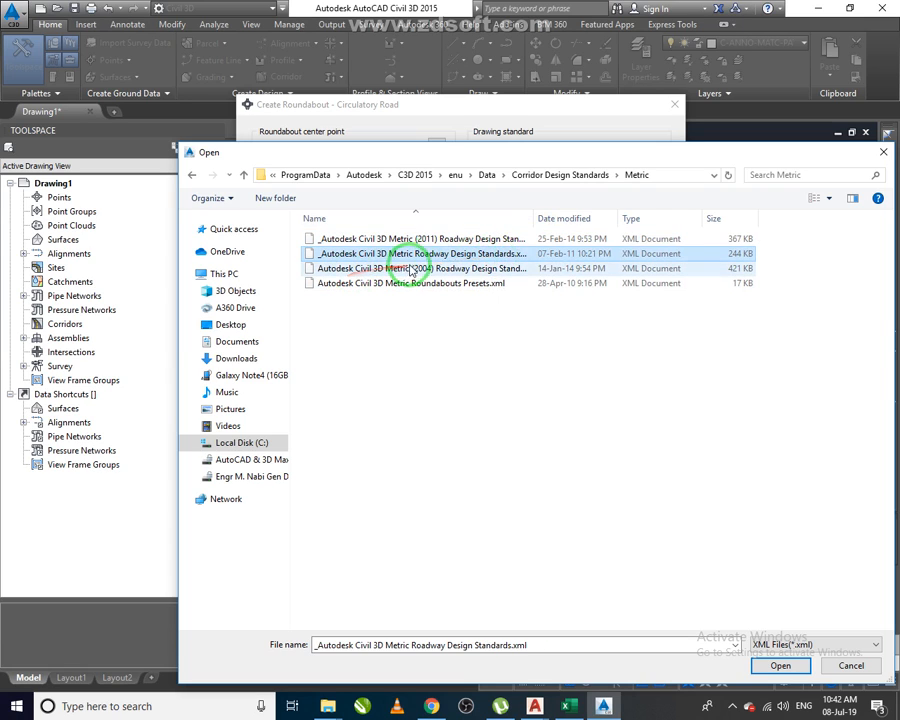
{"action": "left_click_drag", "start_coordinate": [533, 219], "coordinate": [566, 221]}
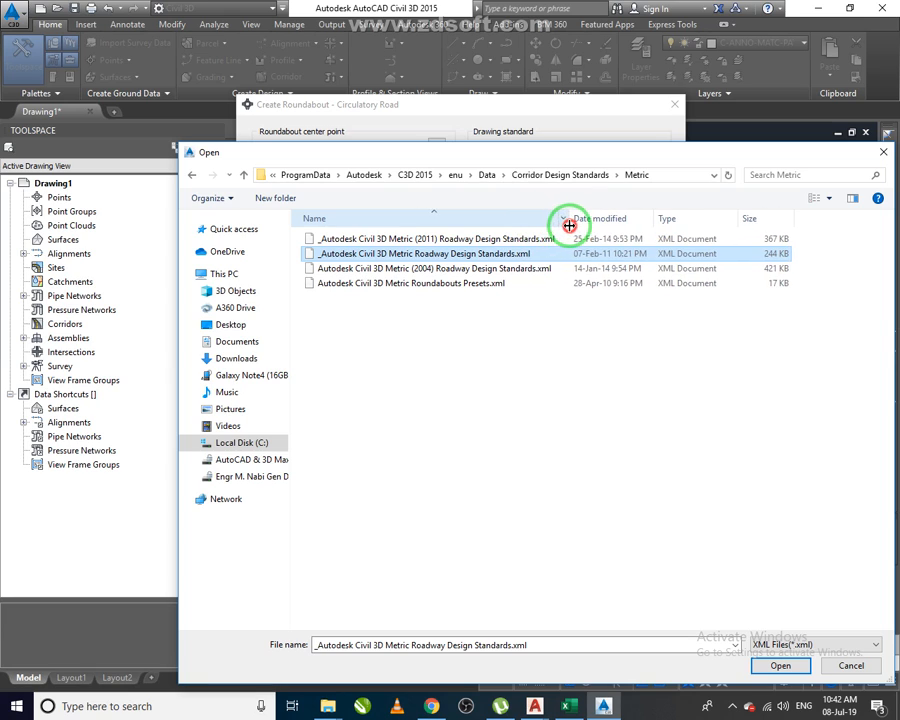
{"action": "left_click", "coordinate": [515, 285]}
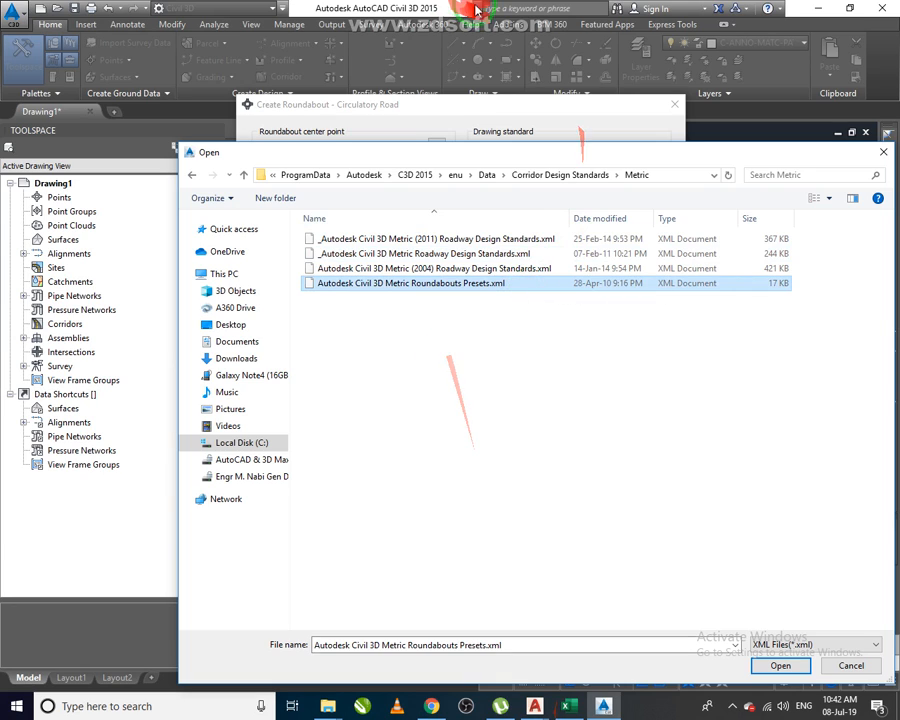
{"action": "left_click_drag", "start_coordinate": [658, 158], "coordinate": [648, 275]}
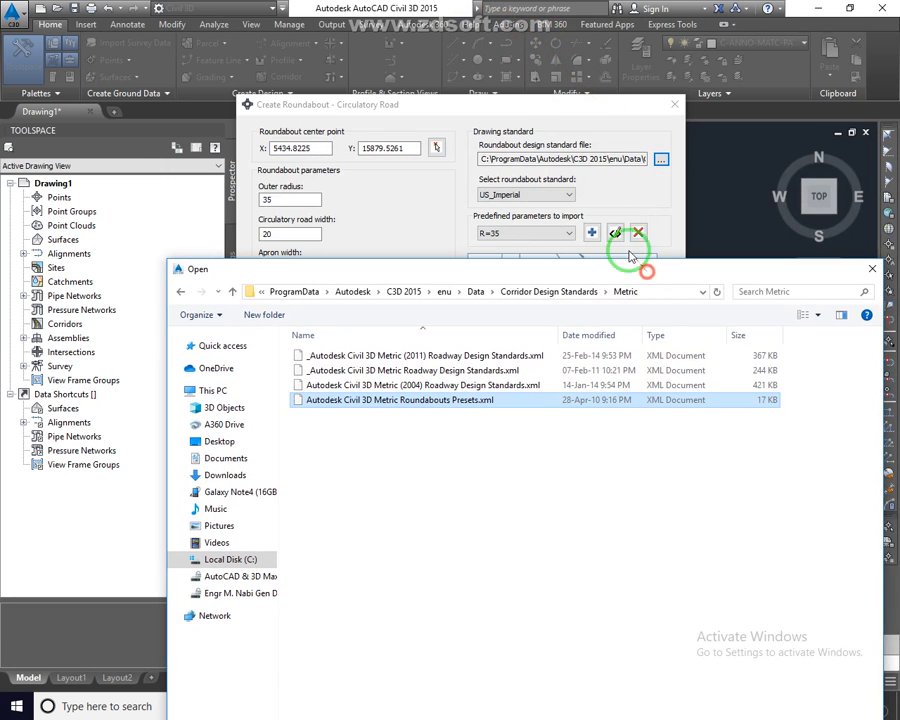
{"action": "left_click", "coordinate": [637, 166]}
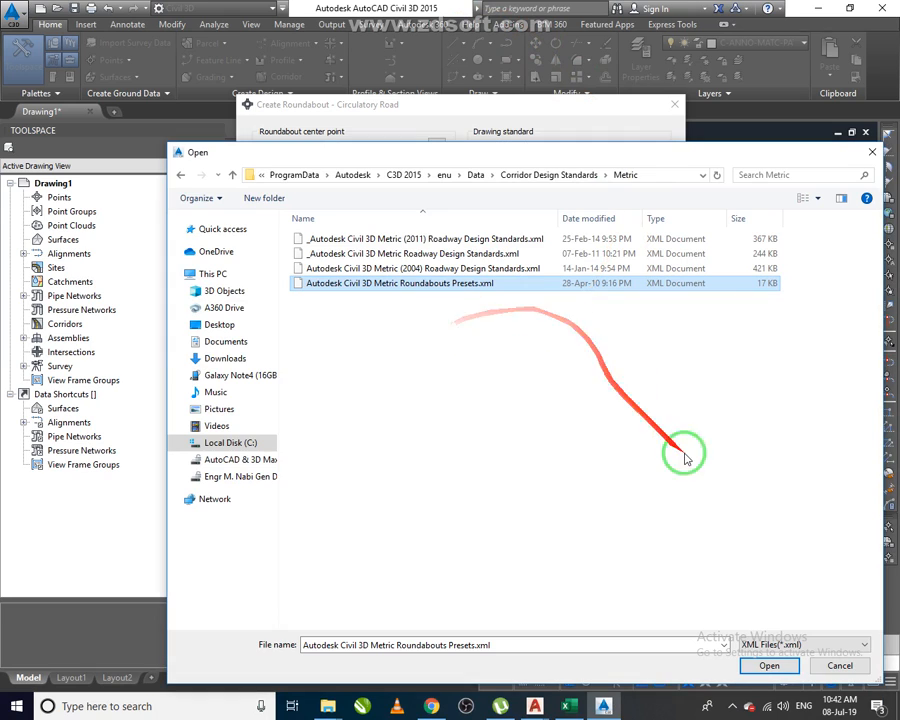
{"action": "left_click", "coordinate": [467, 240]}
{"action": "left_click", "coordinate": [769, 665]}
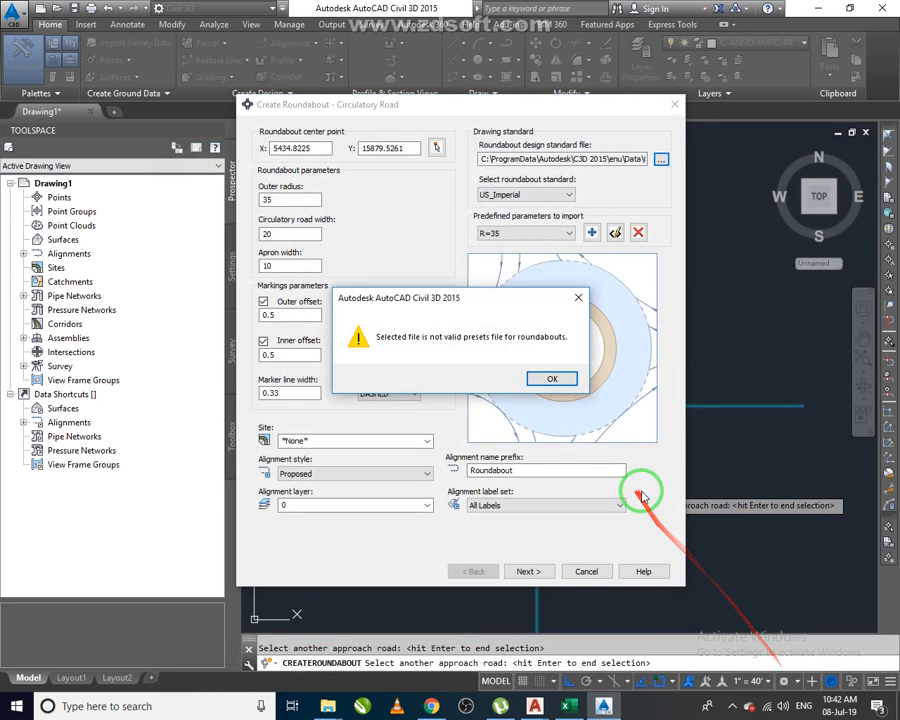
{"action": "left_click", "coordinate": [545, 378]}
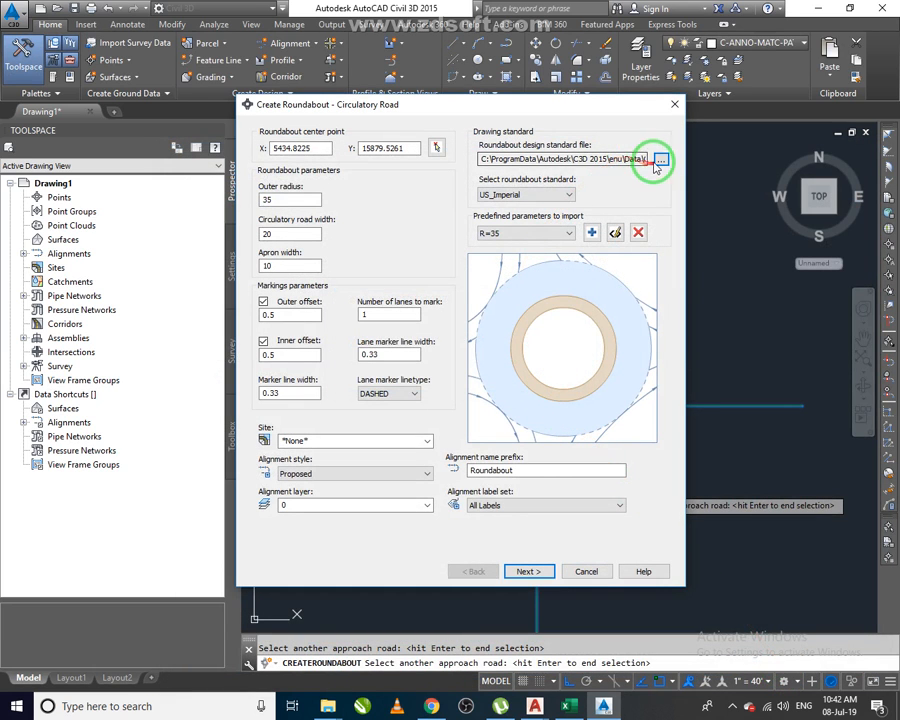
Load Autodesk Civil 3D Imperial Roundabouts Presets.xml from the Imperial corridor design standards folder as the roundabout design standard file.
{"action": "left_click", "coordinate": [610, 162]}
{"action": "key", "text": "Right"}
{"action": "key", "text": "Right"}
{"action": "key", "text": "Right"}
{"action": "key", "text": "Right"}
{"action": "key", "text": "Right"}
{"action": "key", "text": "Right"}
{"action": "key", "text": "Right"}
{"action": "key", "text": "Right"}
{"action": "key", "text": "Right"}
{"action": "key", "text": "Right"}
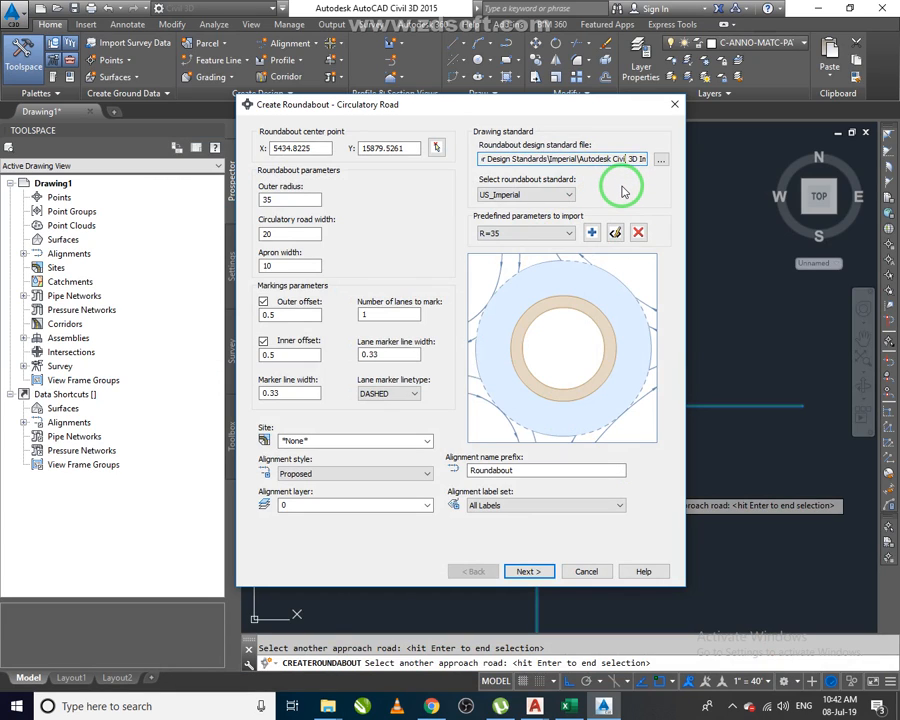
{"action": "key", "text": "Right"}
{"action": "key", "text": "Right"}
{"action": "key", "text": "Right"}
{"action": "key", "text": "Right"}
{"action": "key", "text": "Right"}
{"action": "key", "text": "Right"}
{"action": "key", "text": "Right"}
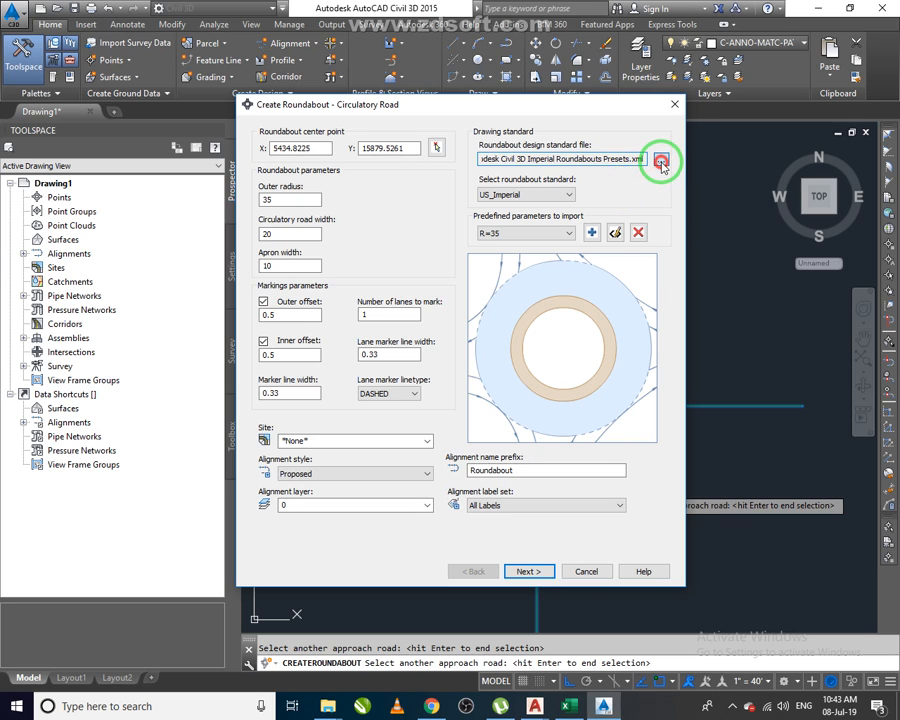
{"action": "left_click", "coordinate": [661, 163]}
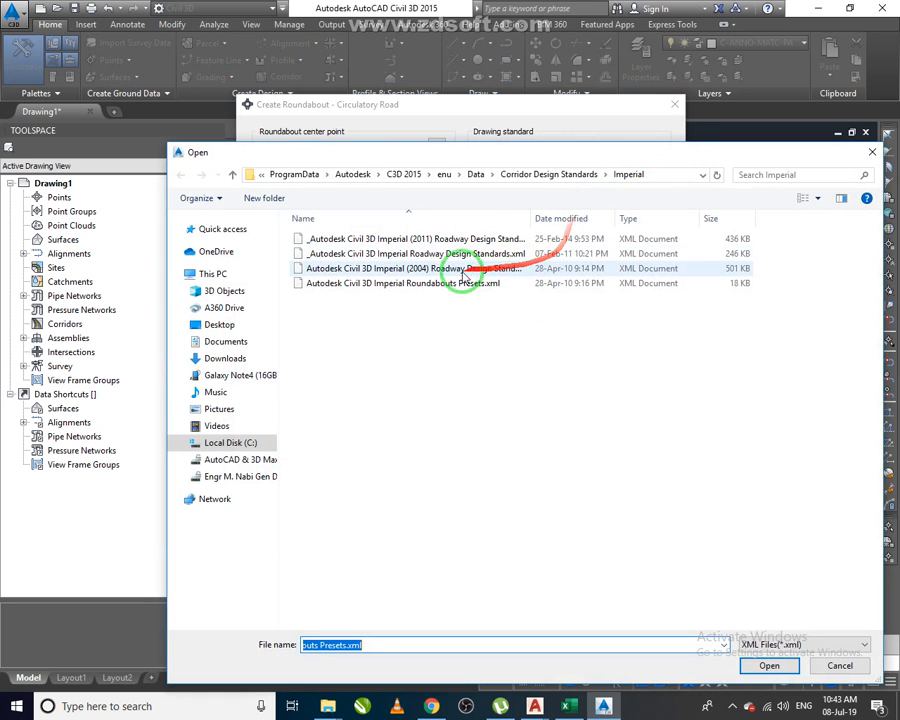
{"action": "left_click", "coordinate": [579, 174]}
{"action": "double_click", "coordinate": [393, 262]}
{"action": "double_click", "coordinate": [404, 281]}
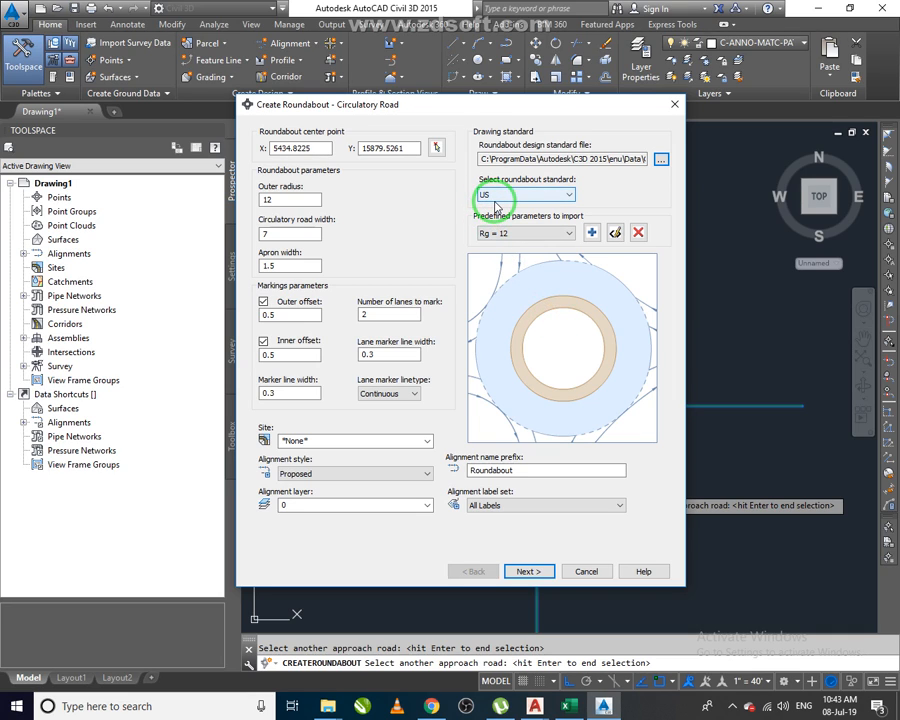
Import the Rg = 20 predefined parameters for the circulatory road.
{"action": "left_click", "coordinate": [546, 234]}
{"action": "left_click", "coordinate": [546, 264]}
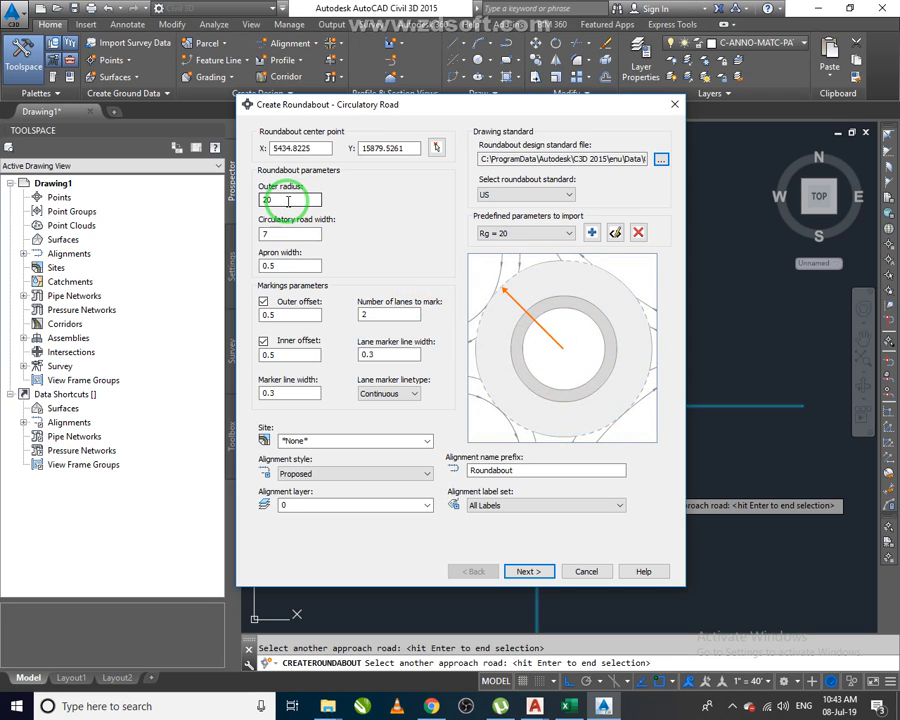
{"action": "left_click", "coordinate": [520, 232]}
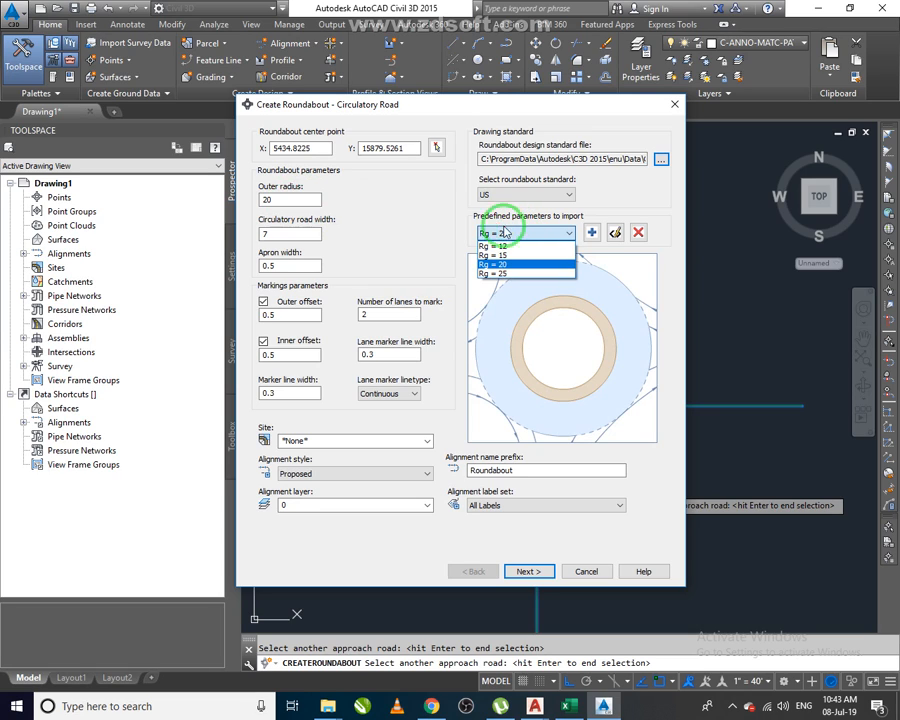
{"action": "left_click", "coordinate": [384, 209]}
{"action": "left_click", "coordinate": [282, 202]}
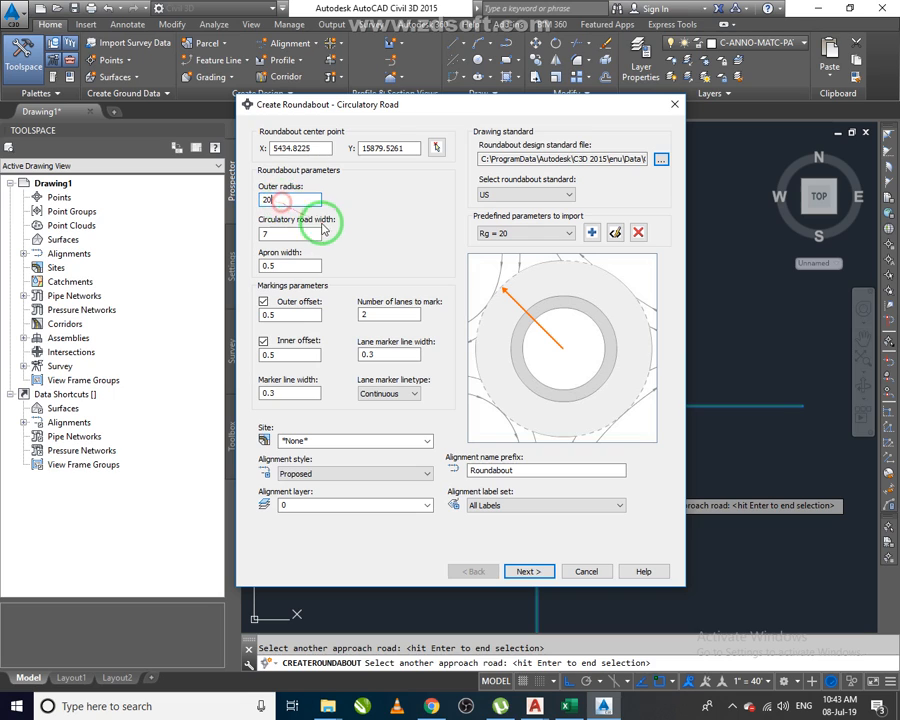
{"action": "left_click", "coordinate": [522, 233]}
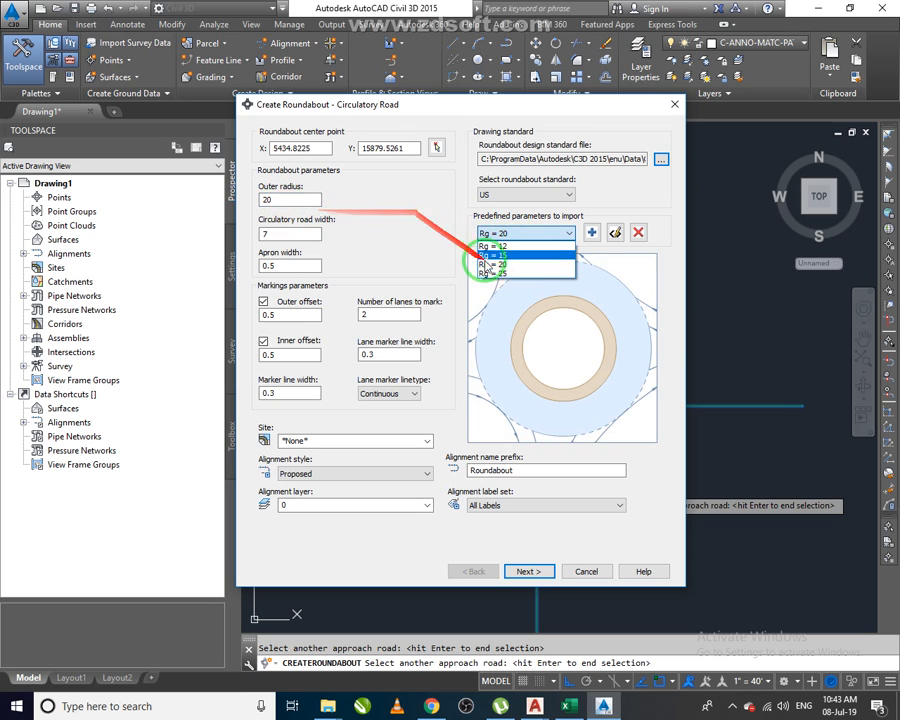
{"action": "left_click", "coordinate": [362, 207]}
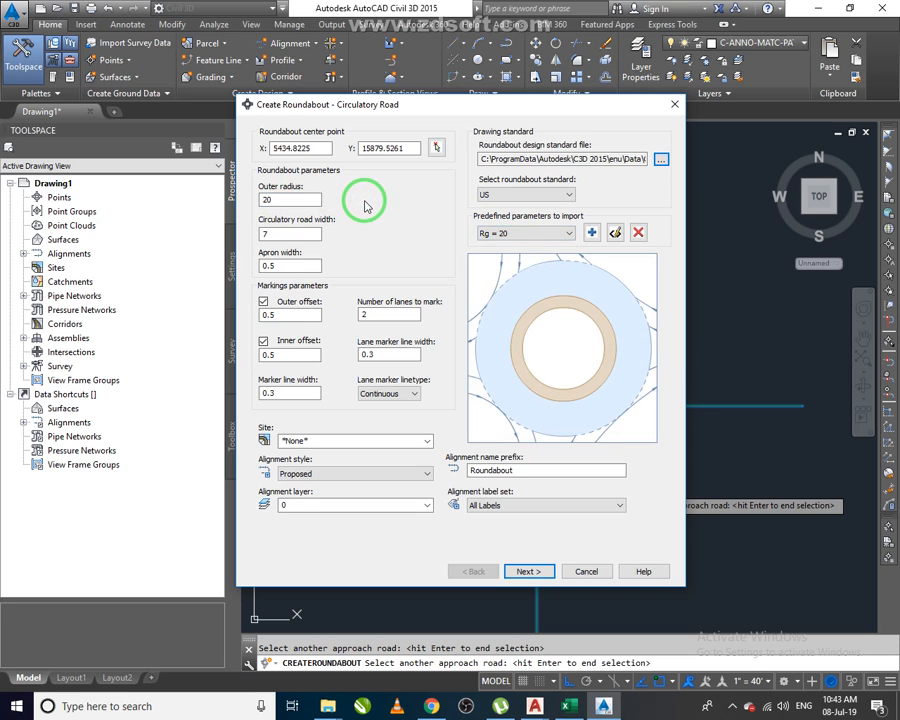
Set the circulatory road width to 10 and the apron width to 3.
{"action": "left_click", "coordinate": [299, 234]}
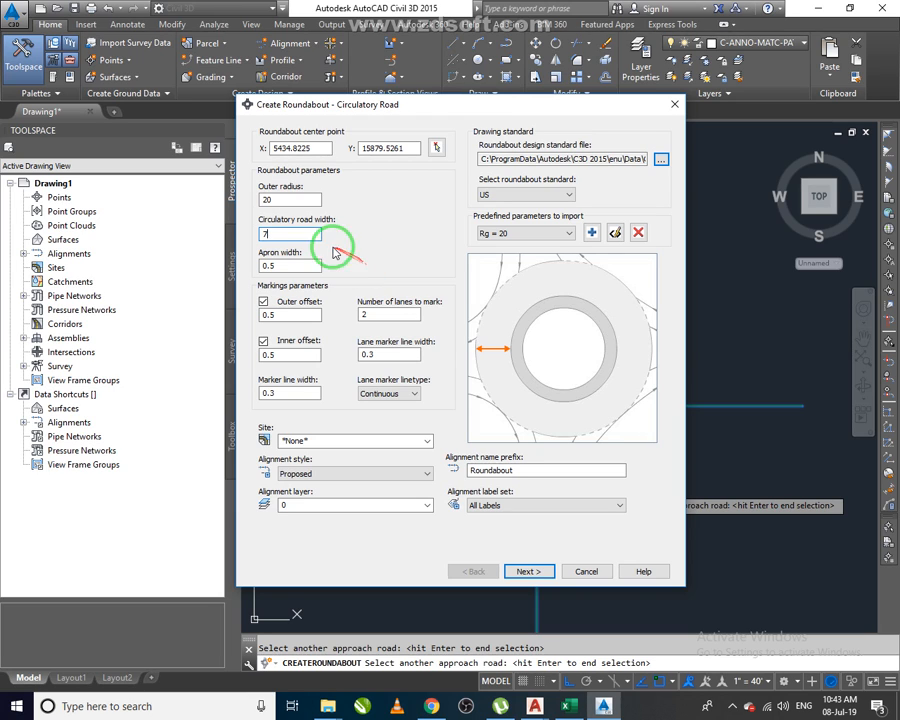
{"action": "left_click_drag", "start_coordinate": [282, 239], "coordinate": [236, 244]}
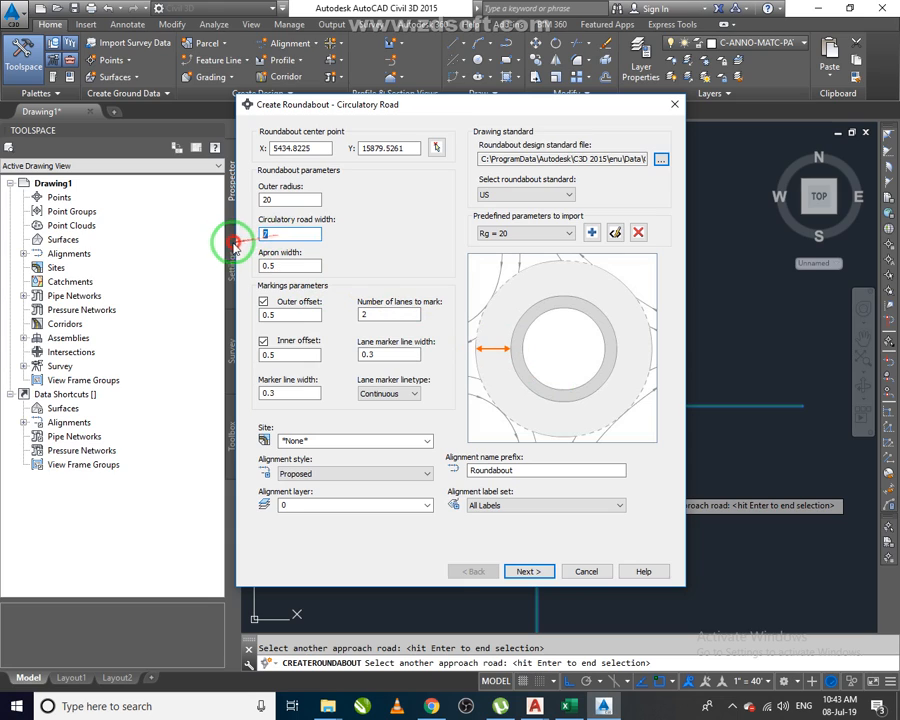
{"action": "left_click", "coordinate": [287, 264]}
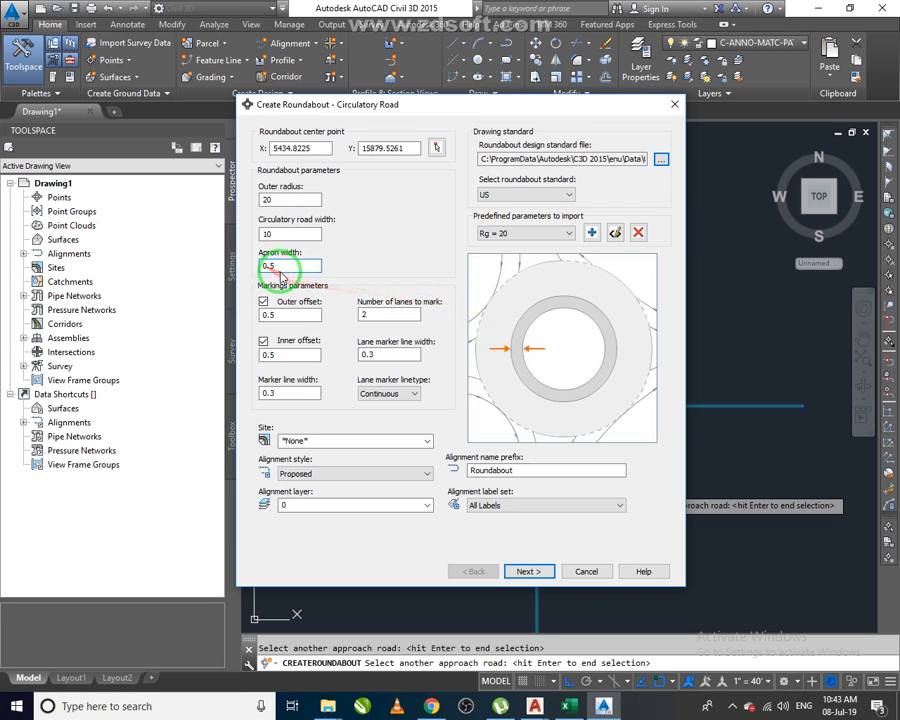
{"action": "left_click_drag", "start_coordinate": [290, 267], "coordinate": [248, 270]}
{"action": "type", "text": "3"}
Review the marking parameters and the alignment site, style, layer and name prefix settings.
{"action": "left_click", "coordinate": [311, 317]}
{"action": "left_click", "coordinate": [318, 317]}
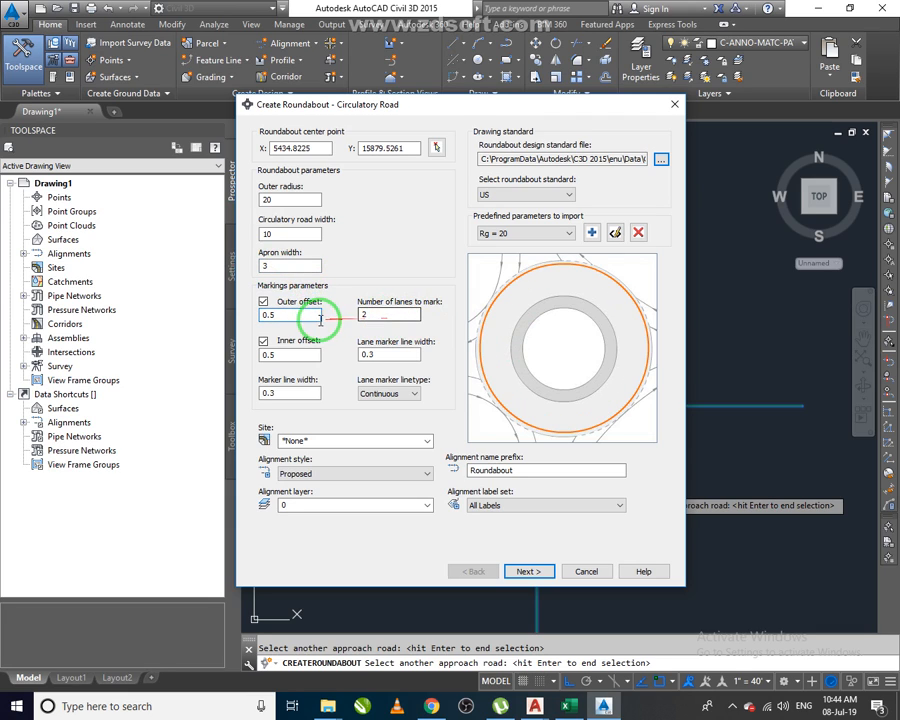
{"action": "left_click", "coordinate": [302, 355]}
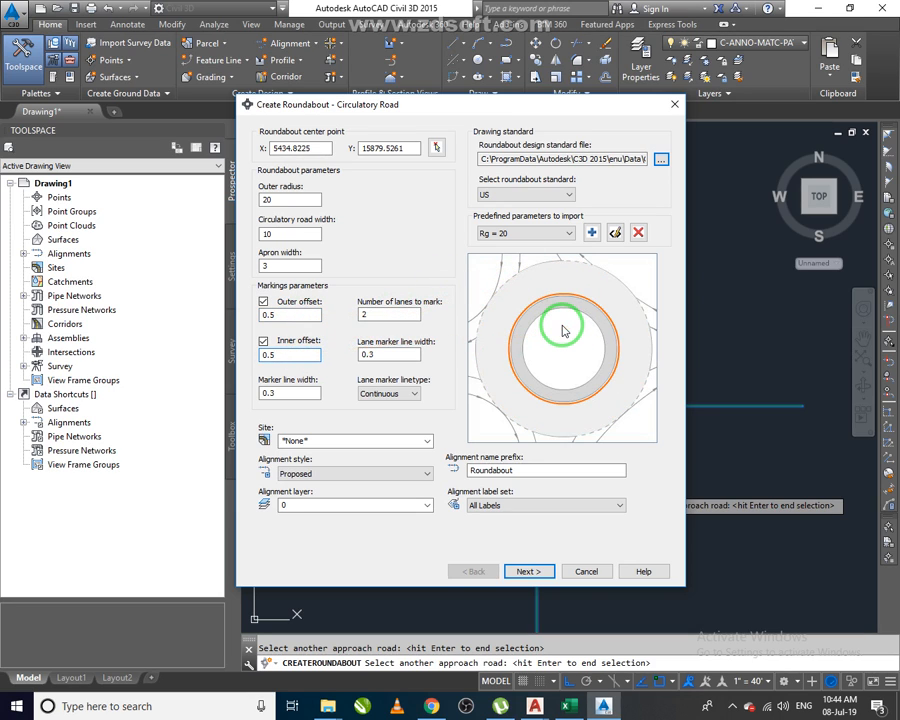
{"action": "left_click", "coordinate": [394, 315]}
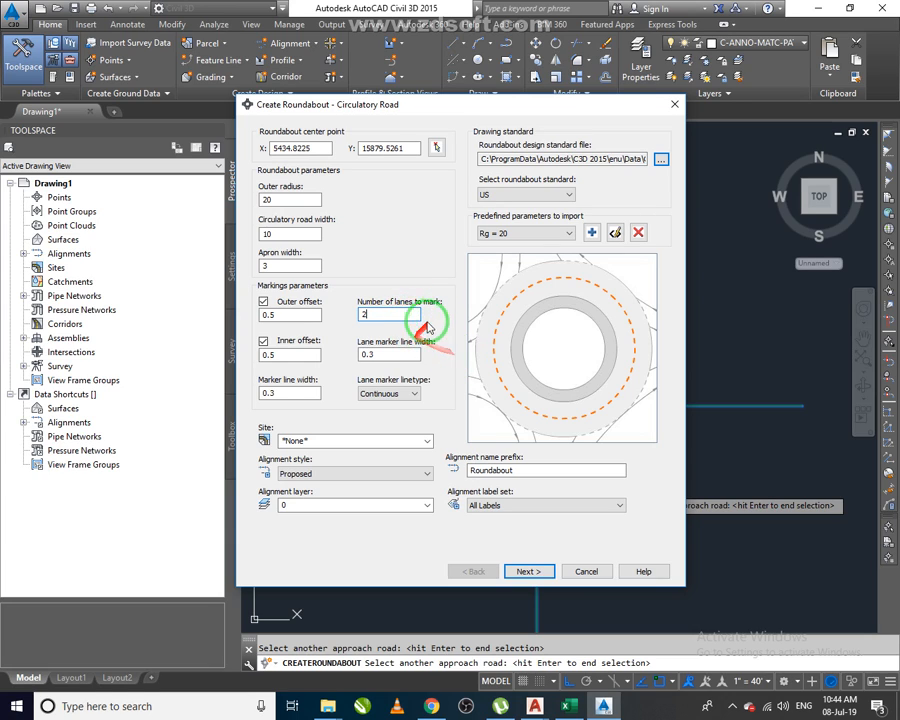
{"action": "left_click", "coordinate": [302, 393]}
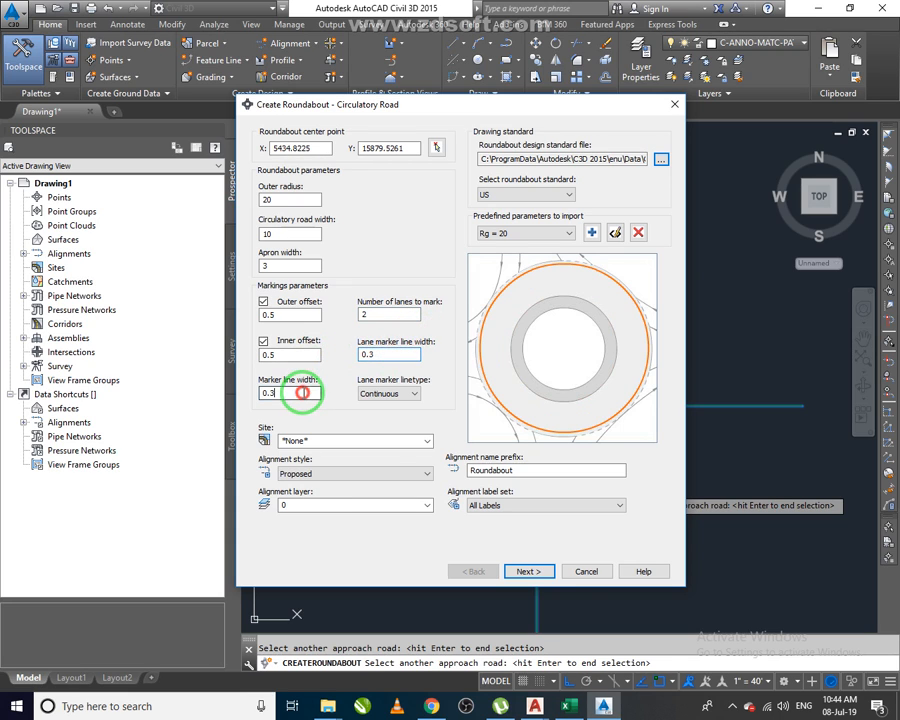
{"action": "left_click_drag", "start_coordinate": [305, 505], "coordinate": [402, 503]}
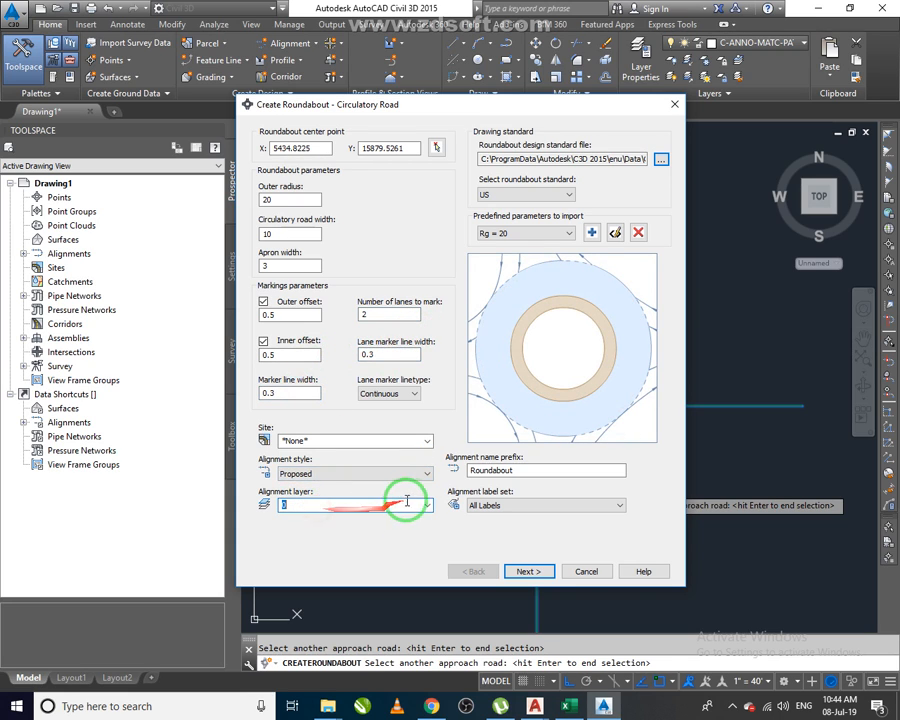
{"action": "left_click", "coordinate": [425, 505]}
{"action": "left_click", "coordinate": [425, 505]}
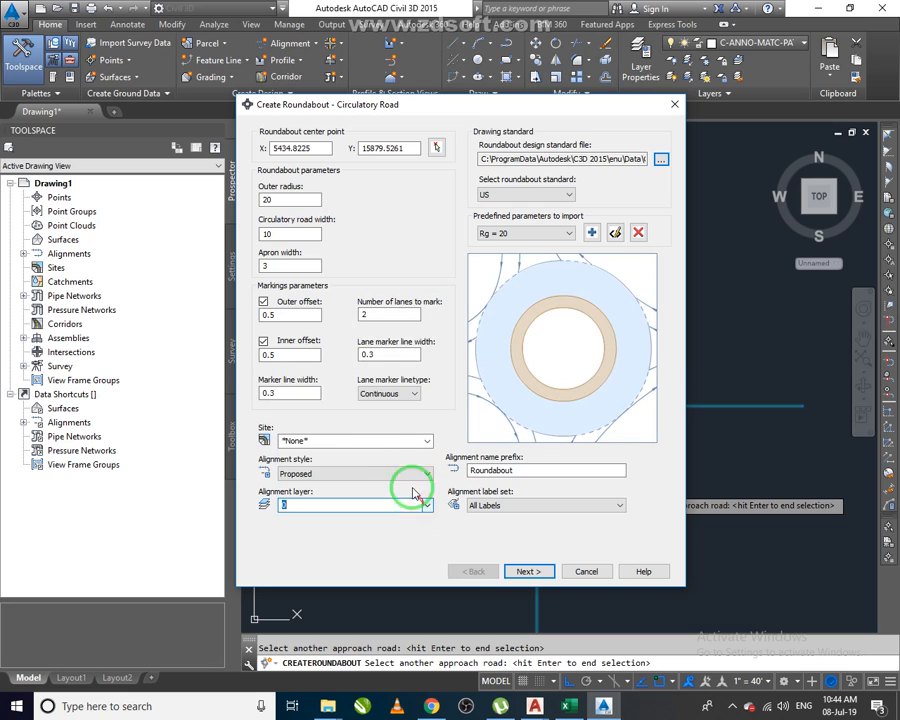
{"action": "left_click", "coordinate": [394, 439]}
{"action": "left_click", "coordinate": [427, 442]}
{"action": "left_click", "coordinate": [428, 446]}
{"action": "left_click_drag", "start_coordinate": [524, 471], "coordinate": [454, 481]}
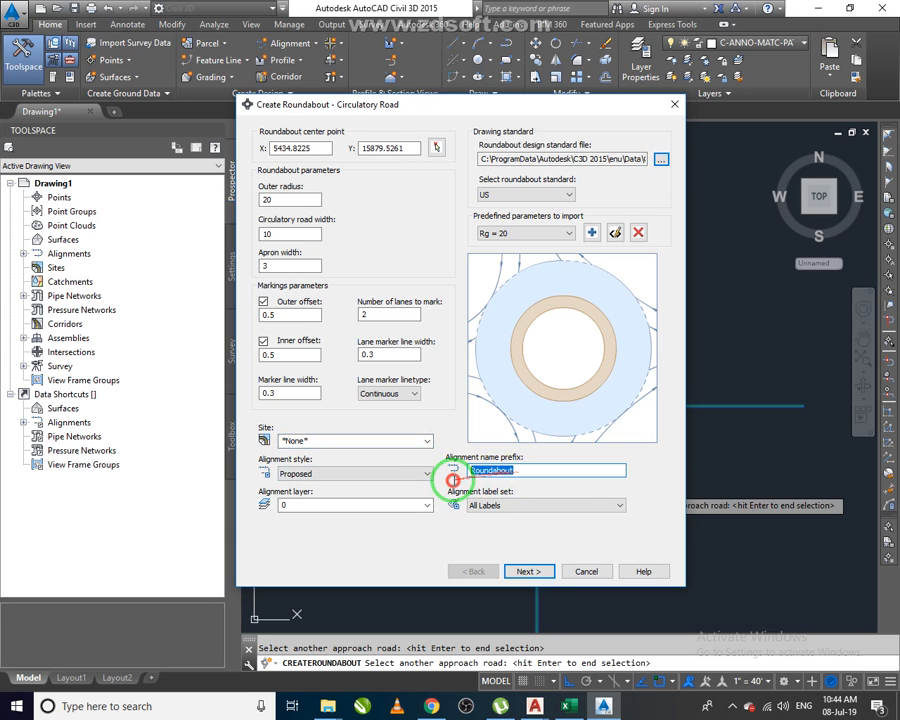
Set the alignment label set to _No Labels and continue to the approach roads page.
{"action": "left_click", "coordinate": [500, 506]}
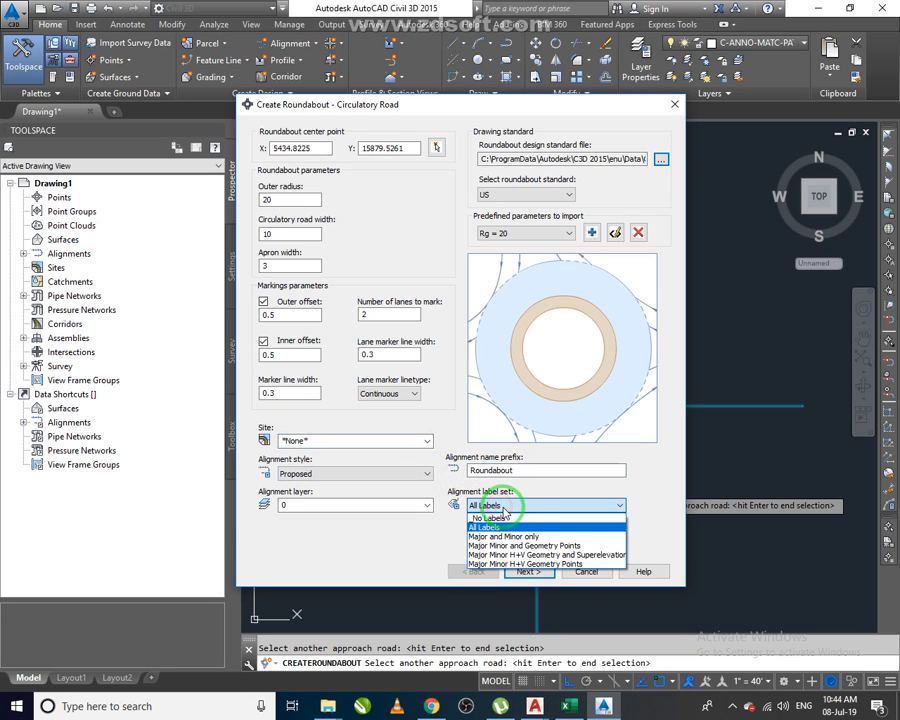
{"action": "left_click", "coordinate": [514, 519]}
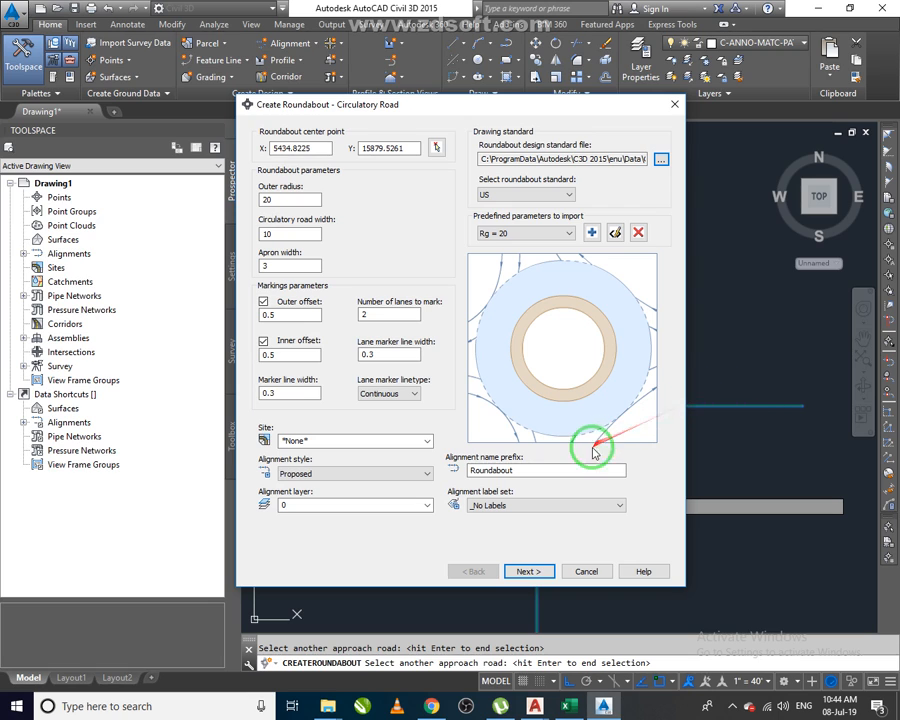
{"action": "left_click", "coordinate": [531, 570]}
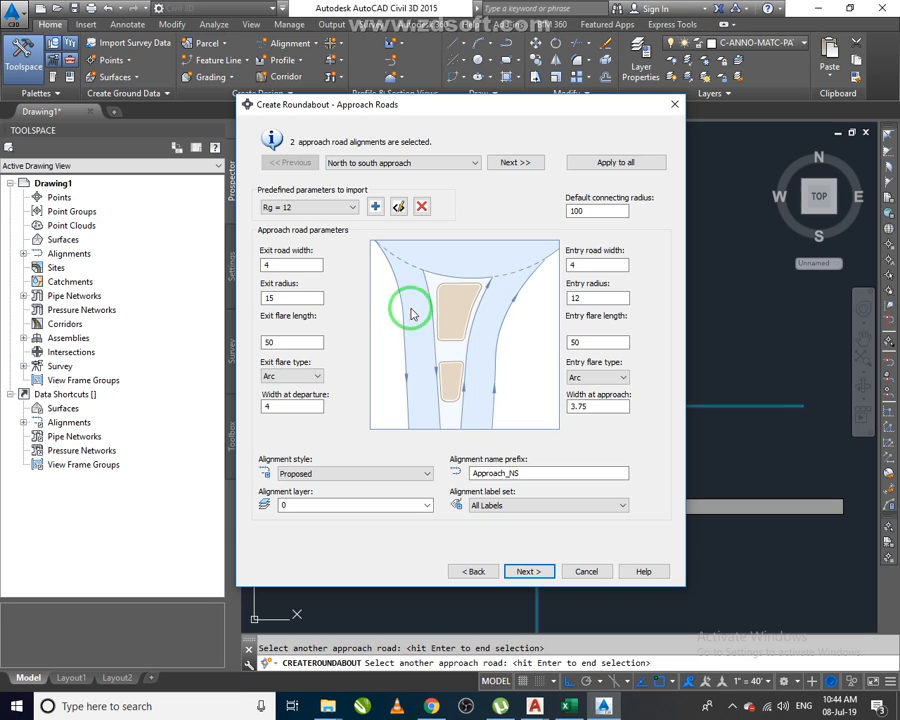
Set the exit road width and the width at departure to 5 for the north to south approach.
{"action": "left_click", "coordinate": [302, 266]}
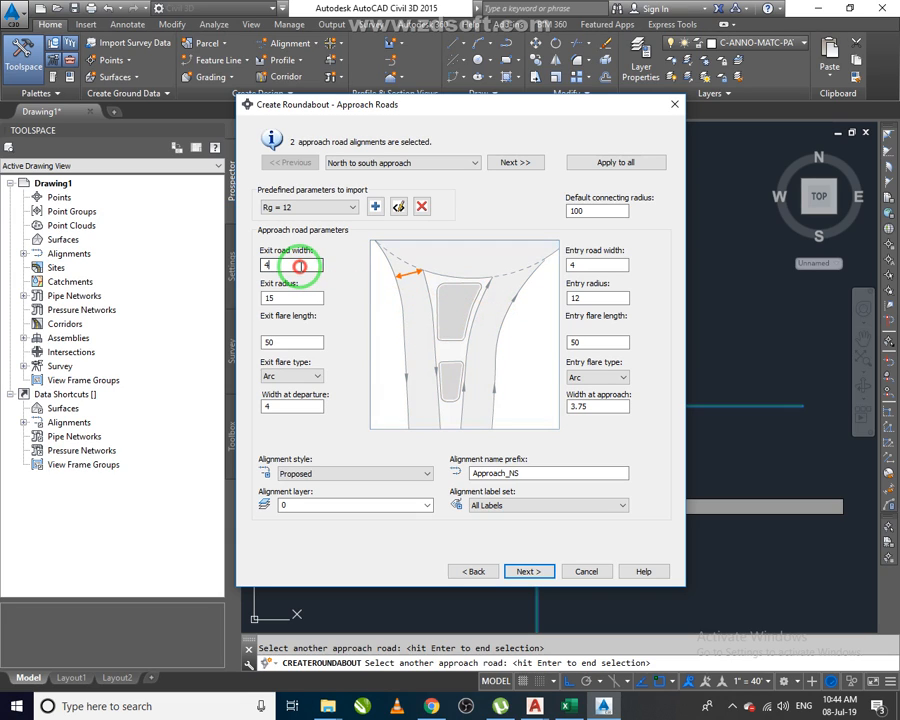
{"action": "double_click", "coordinate": [288, 266]}
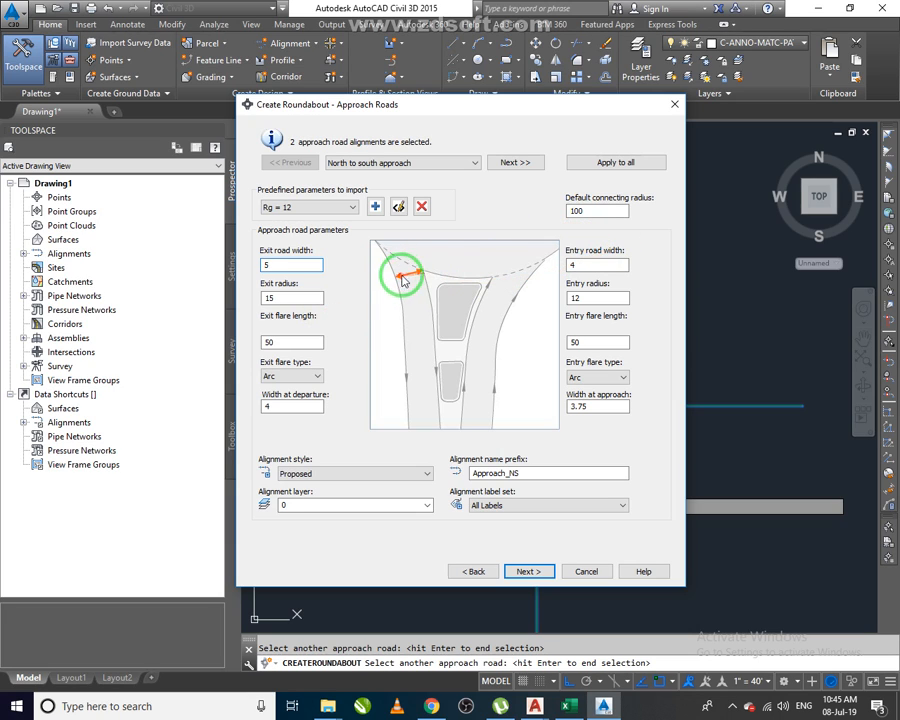
{"action": "left_click", "coordinate": [275, 297]}
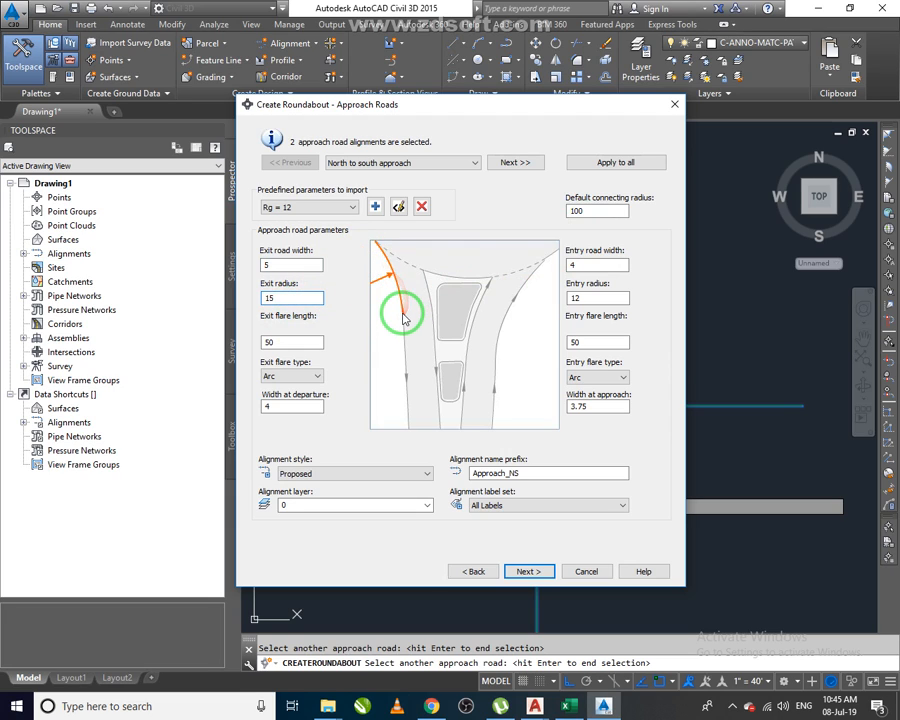
{"action": "left_click", "coordinate": [293, 341]}
{"action": "left_click", "coordinate": [293, 341]}
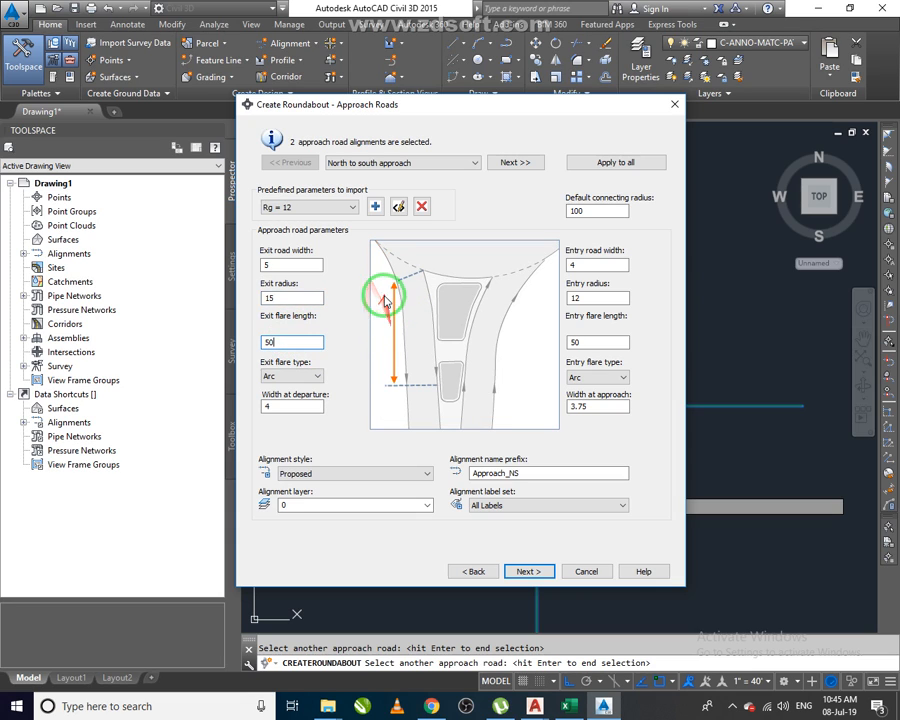
{"action": "left_click", "coordinate": [295, 375]}
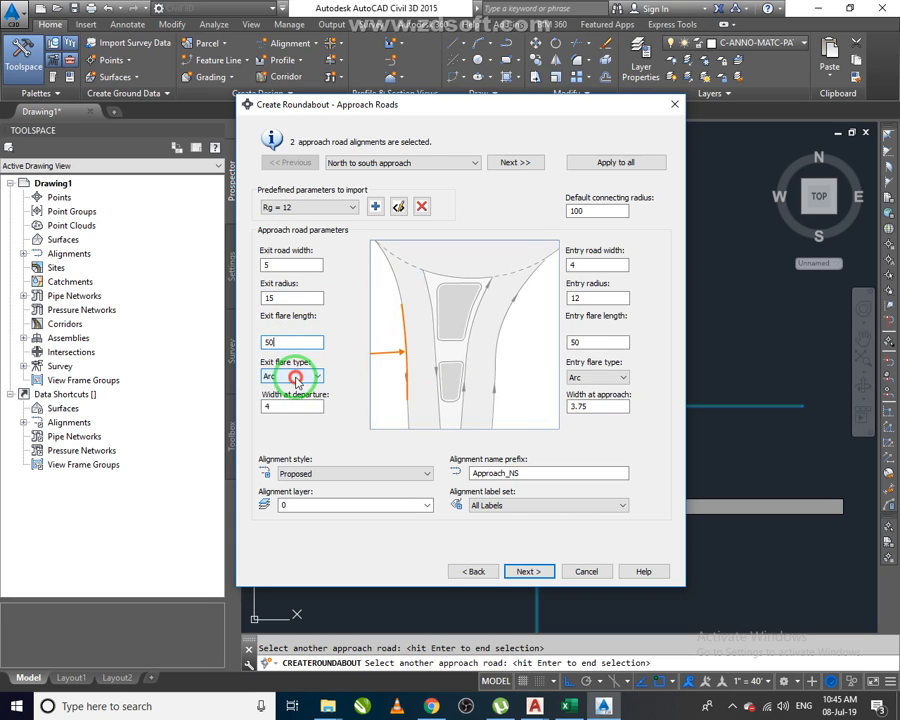
{"action": "left_click", "coordinate": [293, 398]}
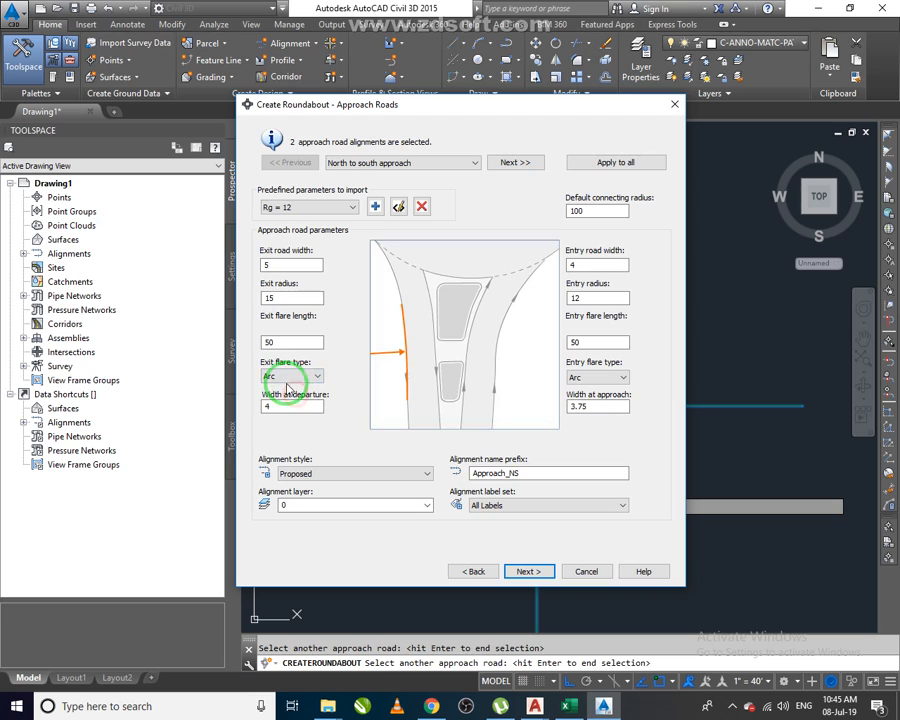
{"action": "left_click", "coordinate": [298, 408]}
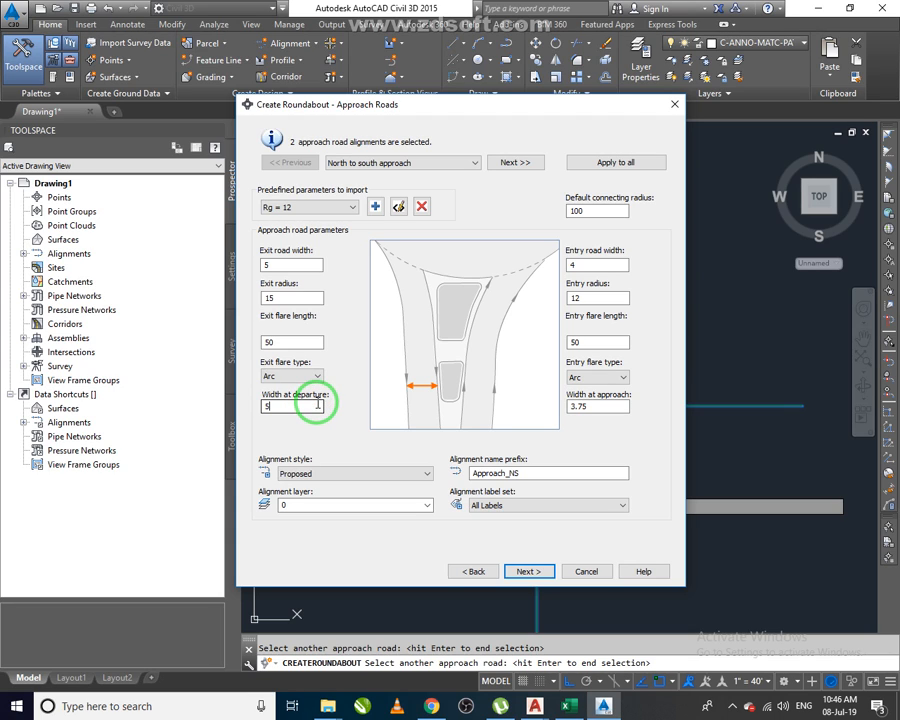
Set the north to south entry road width to 5 and the width at approach to 4.
{"action": "left_click", "coordinate": [572, 265]}
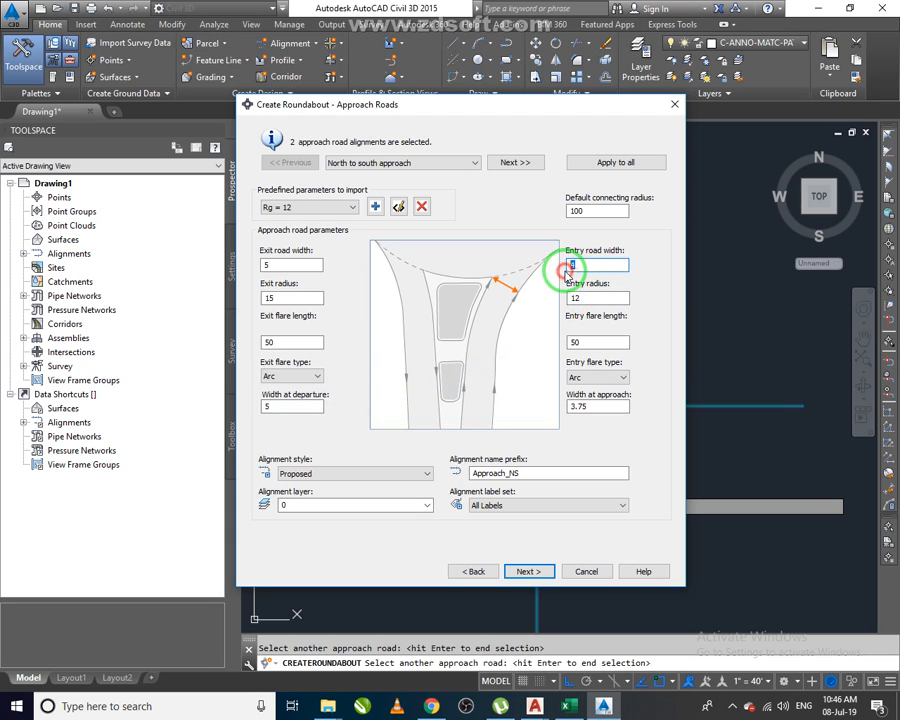
{"action": "type", "text": "5"}
{"action": "left_click", "coordinate": [604, 298]}
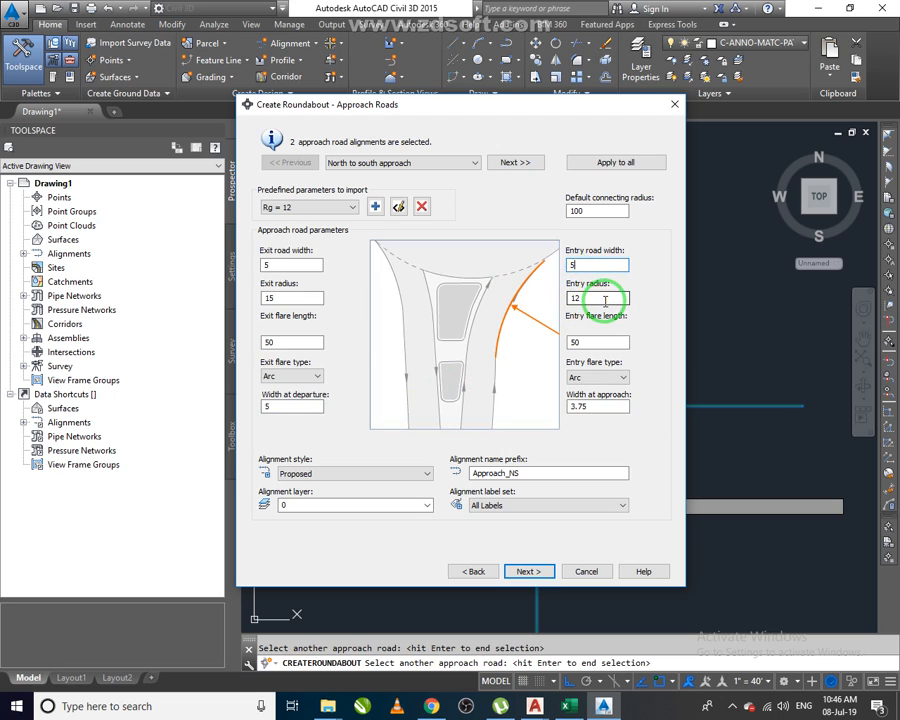
{"action": "left_click", "coordinate": [595, 300]}
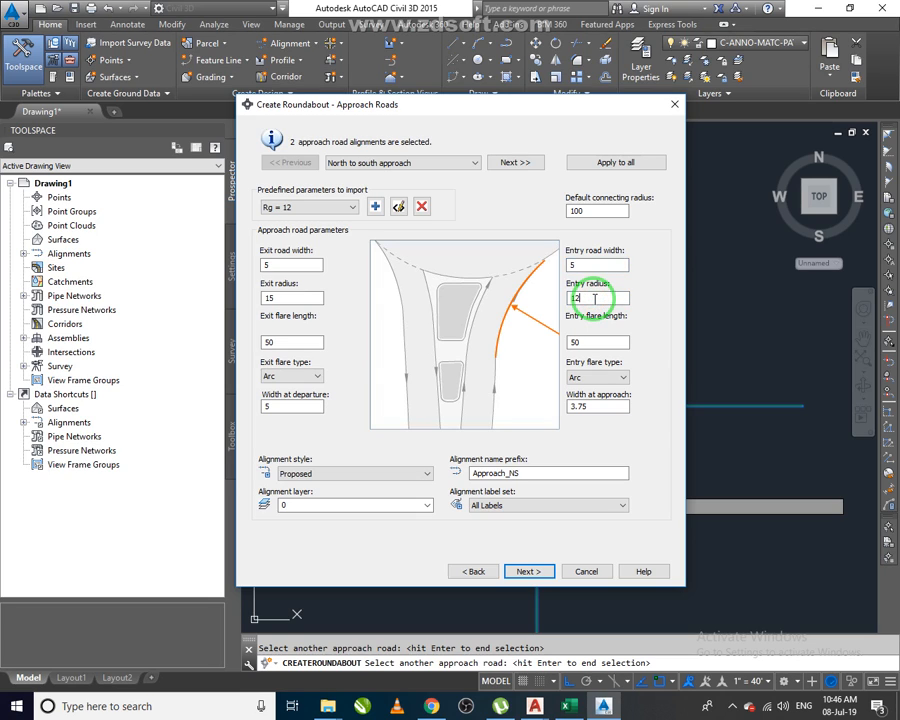
{"action": "left_click", "coordinate": [588, 270]}
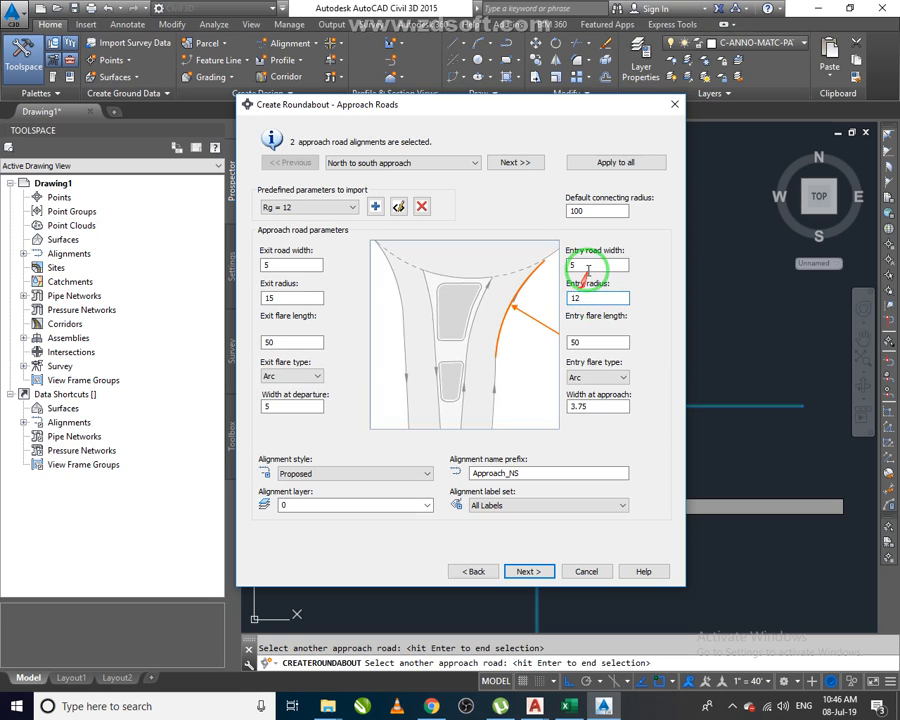
{"action": "left_click", "coordinate": [598, 343]}
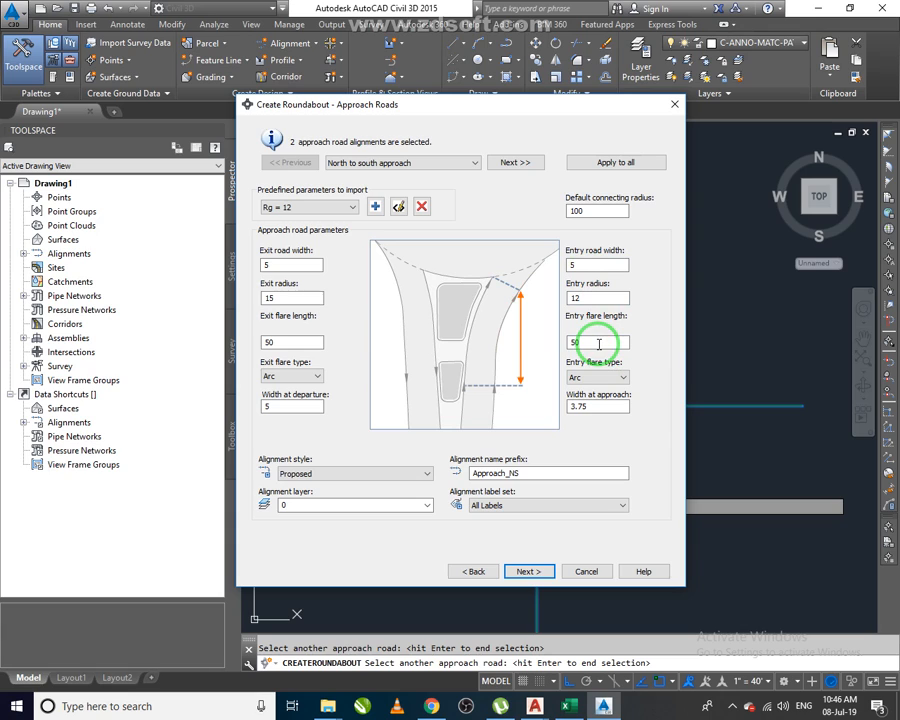
{"action": "double_click", "coordinate": [597, 407]}
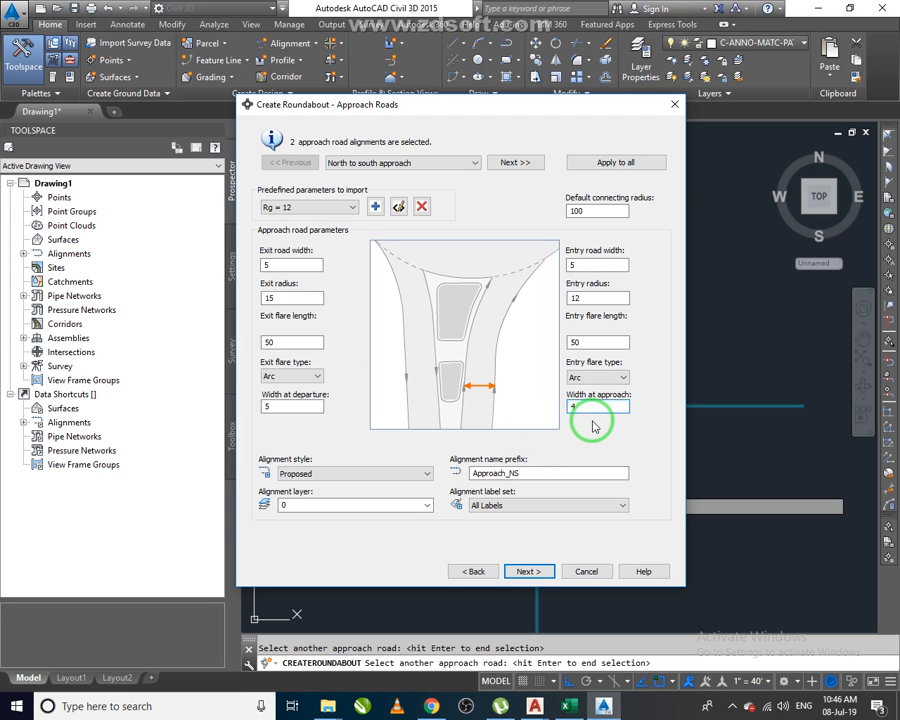
{"action": "double_click", "coordinate": [584, 264]}
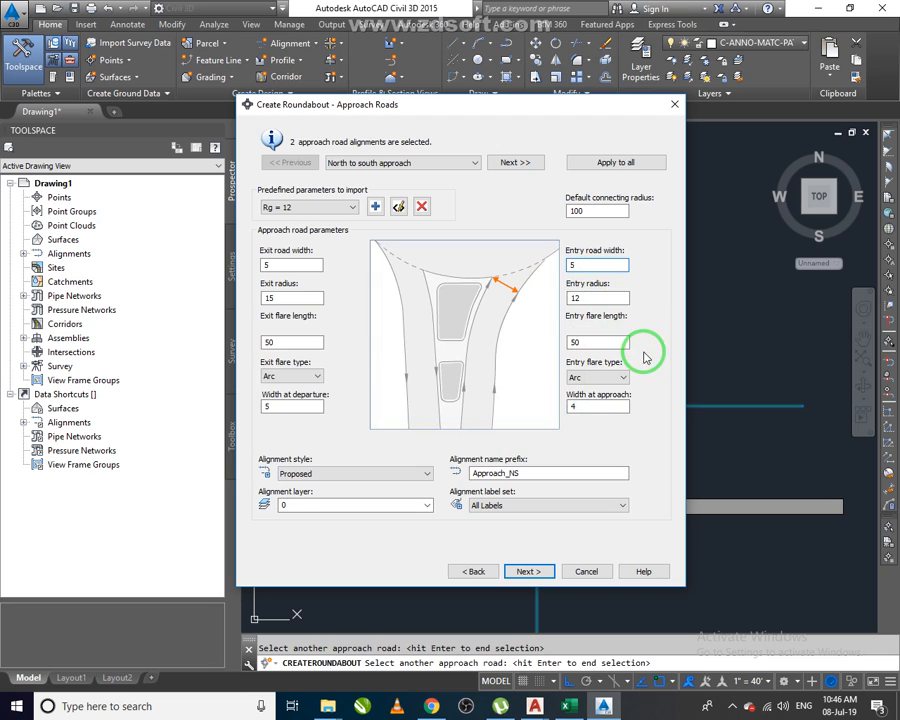
Set the approach alignment label set to _No Labels.
{"action": "left_click", "coordinate": [472, 507]}
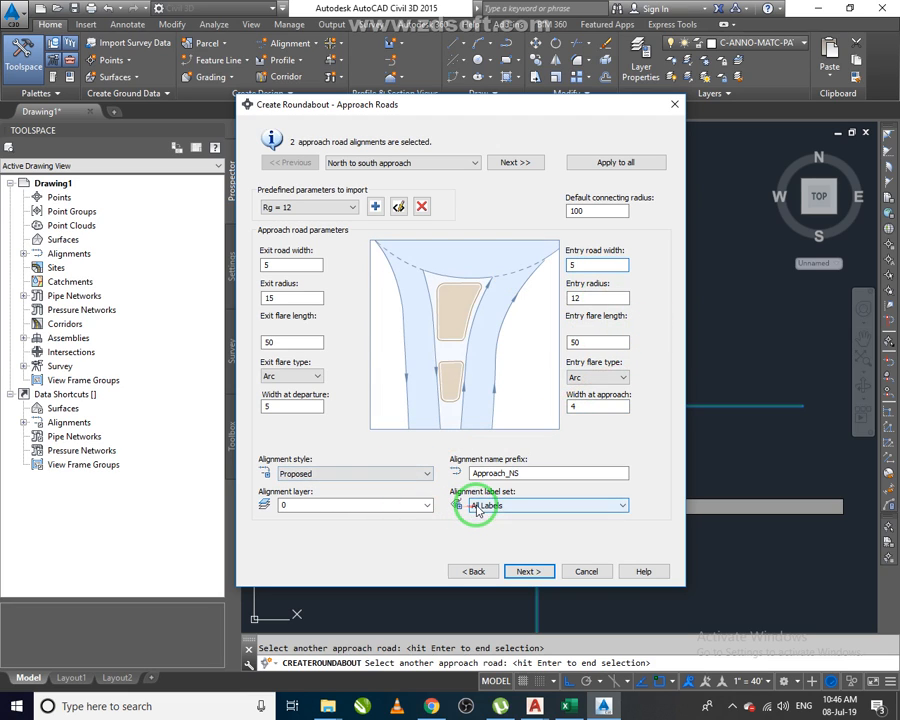
{"action": "left_click", "coordinate": [485, 519]}
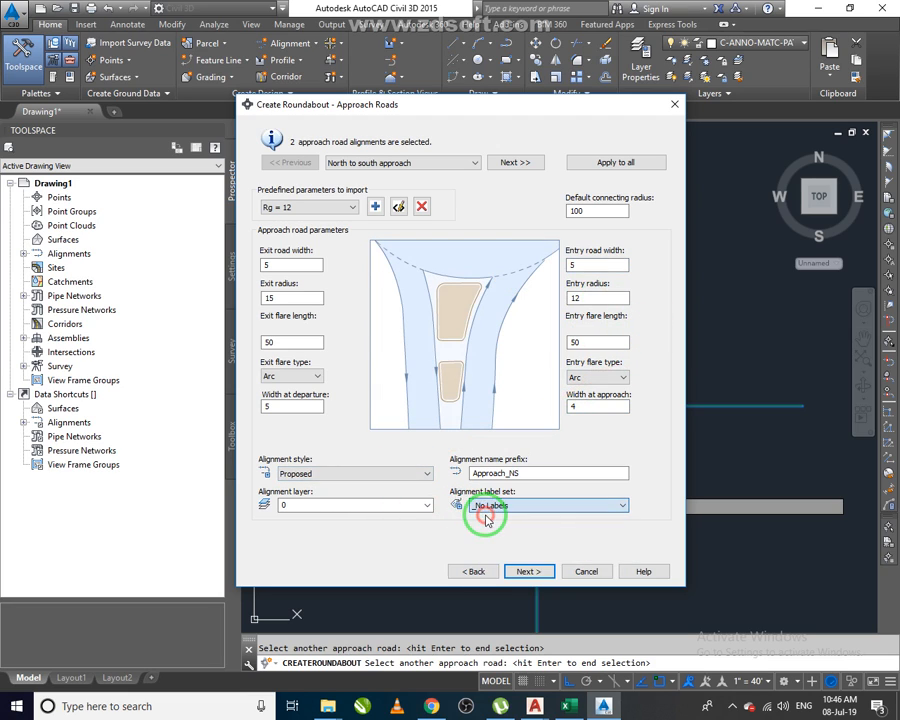
{"action": "left_click", "coordinate": [394, 474]}
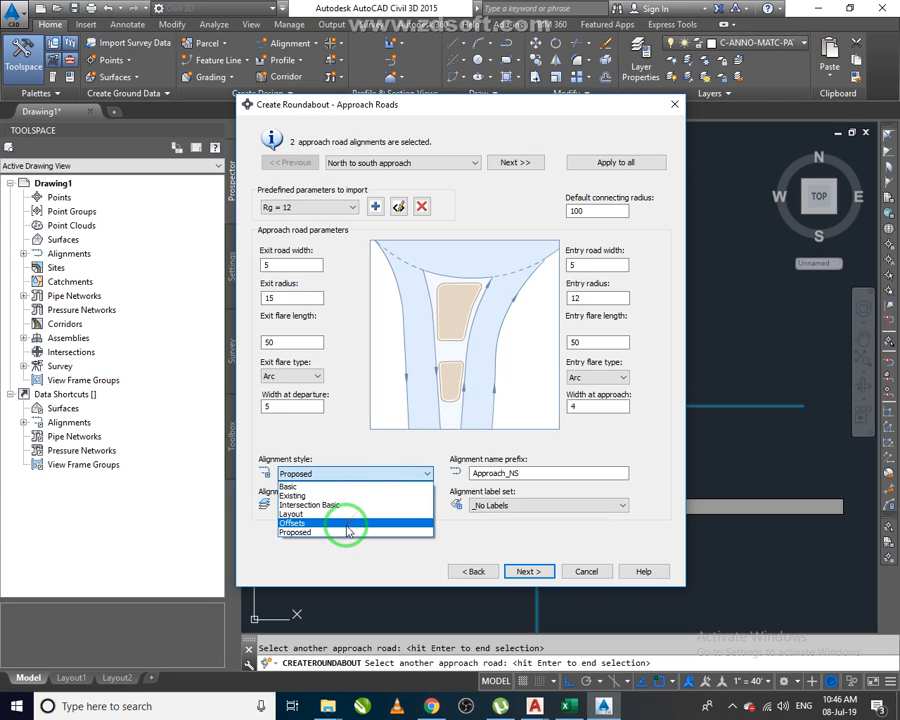
{"action": "left_click", "coordinate": [342, 486]}
{"action": "left_click", "coordinate": [362, 474]}
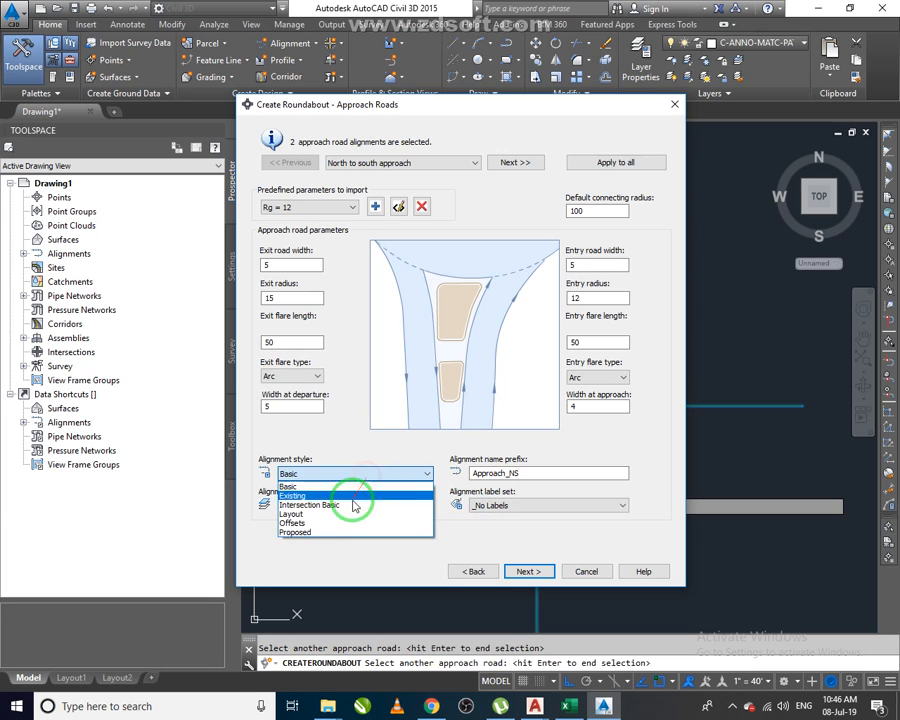
{"action": "left_click", "coordinate": [346, 531]}
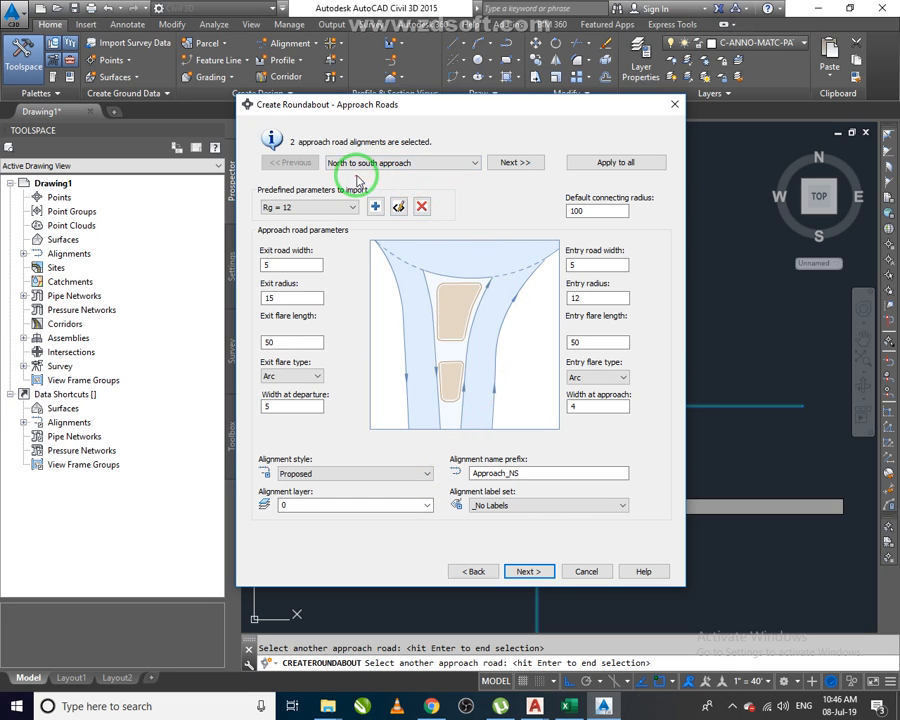
Switch to the east to west approach and continue to the islands page.
{"action": "left_click", "coordinate": [510, 164]}
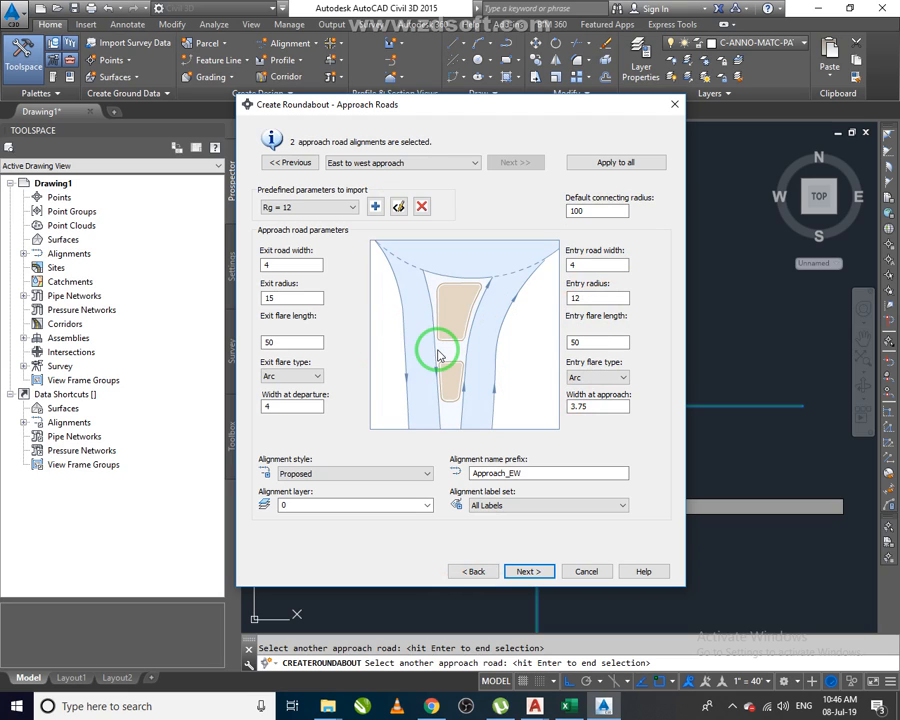
{"action": "left_click", "coordinate": [530, 572]}
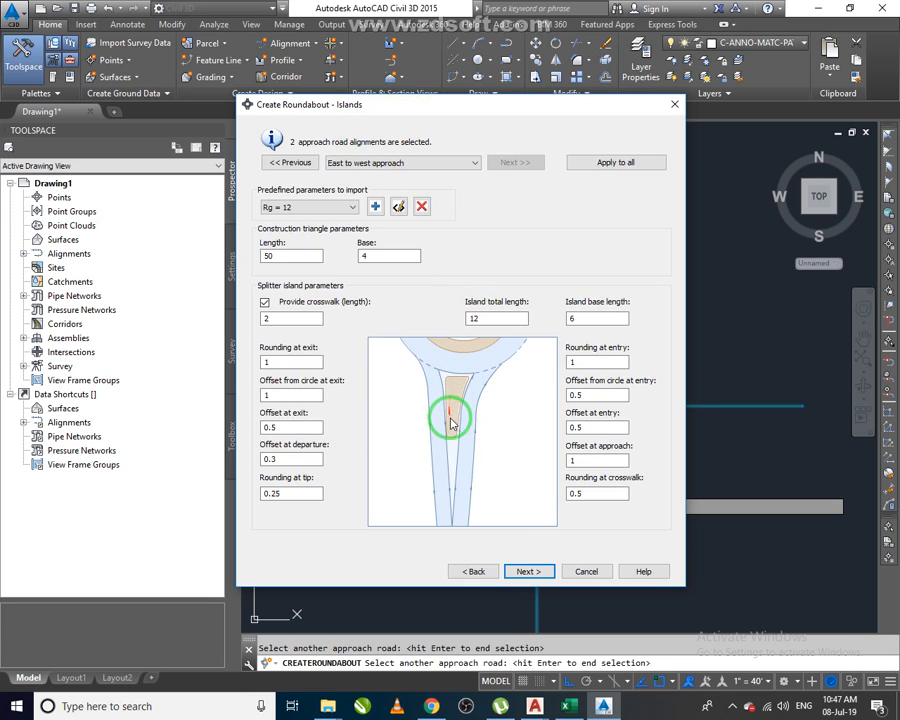
Choose the predefined island parameters Rg = 20.
{"action": "mouse_move", "coordinate": [314, 260]}
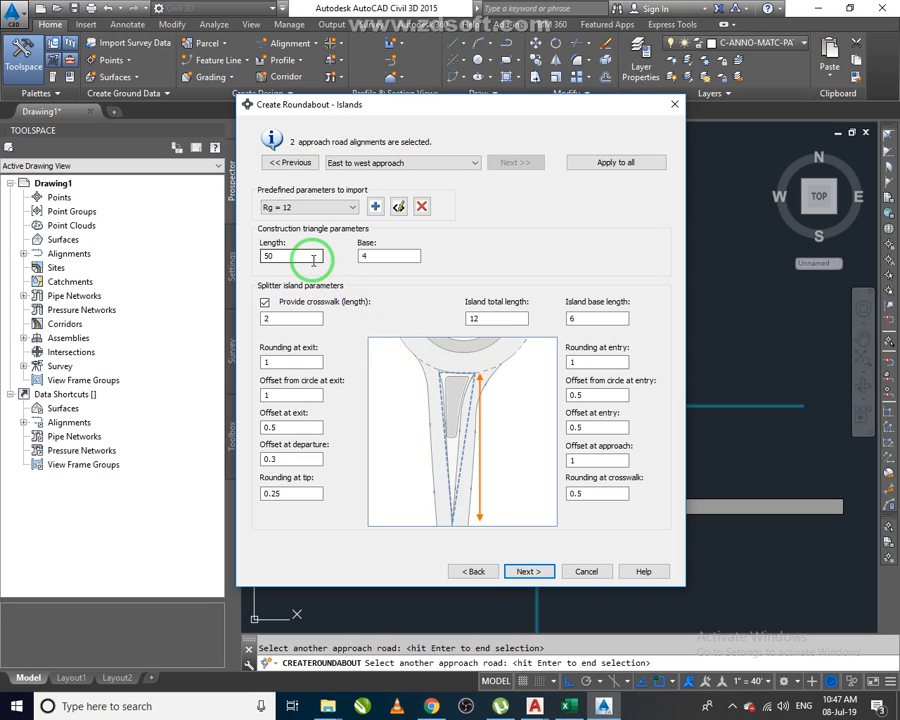
{"action": "left_click", "coordinate": [313, 260]}
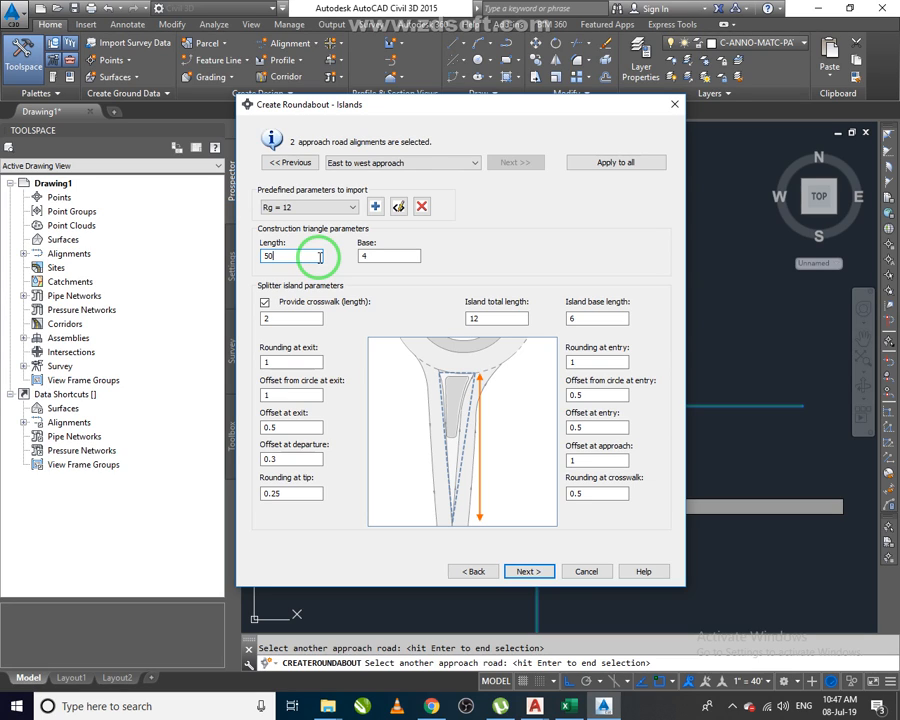
{"action": "left_click", "coordinate": [314, 206]}
{"action": "left_click", "coordinate": [305, 239]}
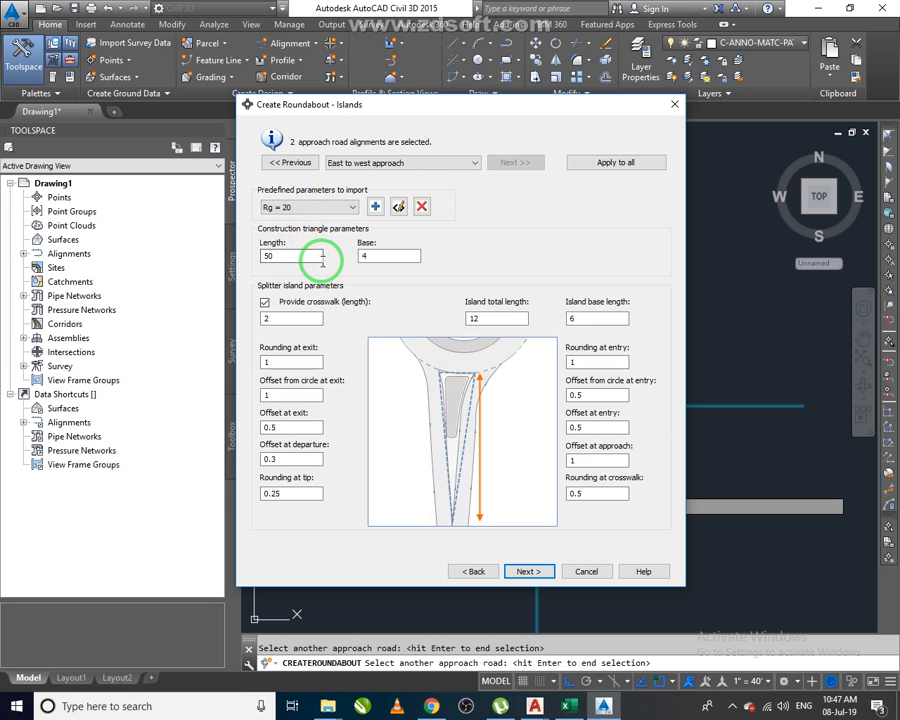
Review the construction triangle and splitter island parameters, then continue to the markings and signs page.
{"action": "left_click_drag", "start_coordinate": [303, 257], "coordinate": [247, 257]}
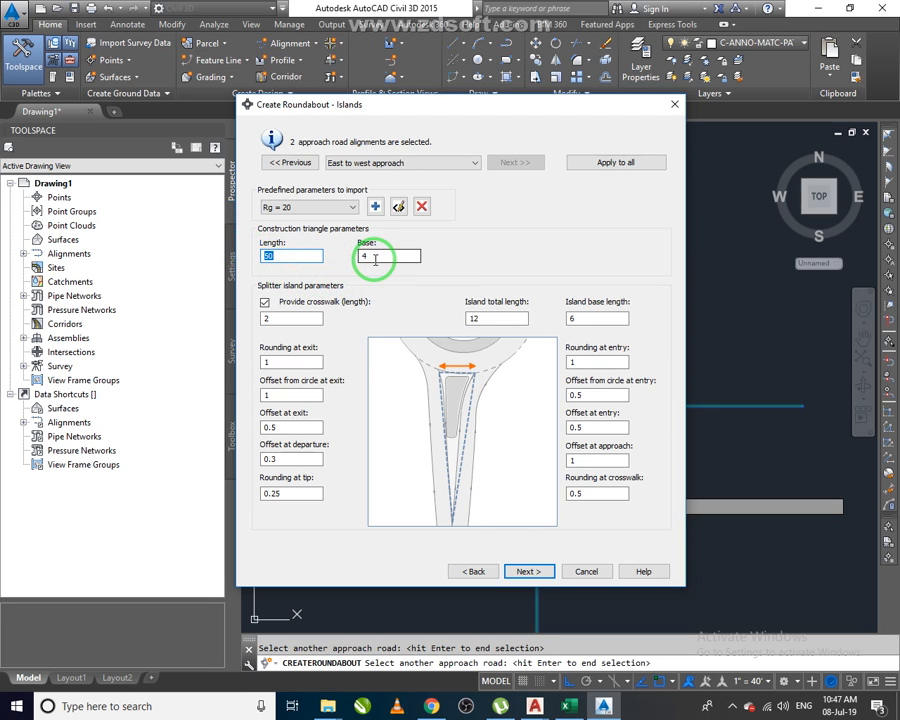
{"action": "left_click", "coordinate": [373, 259]}
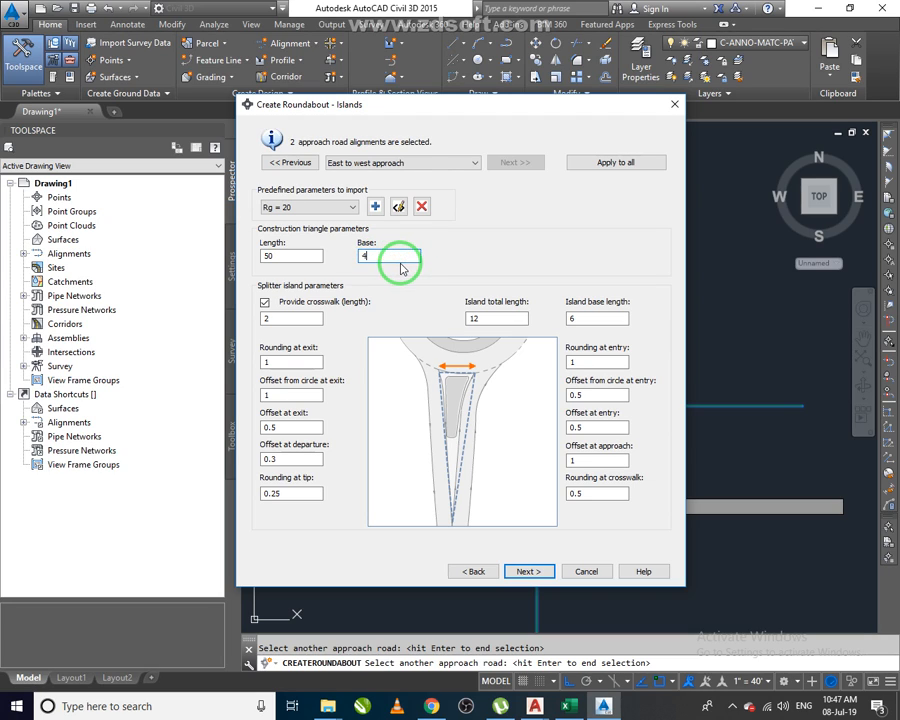
{"action": "left_click", "coordinate": [298, 317]}
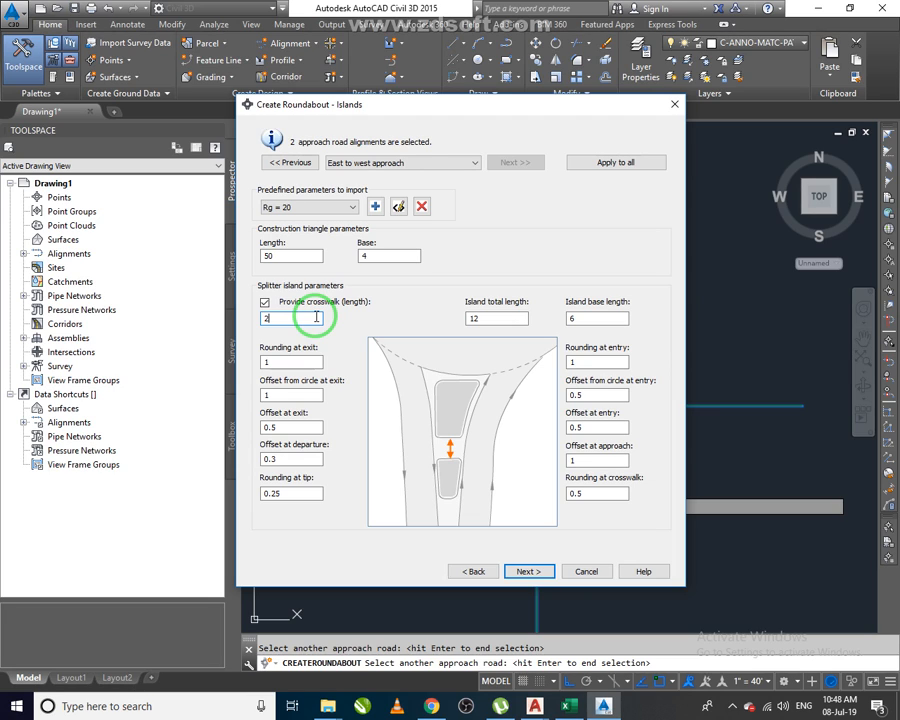
{"action": "left_click", "coordinate": [288, 360]}
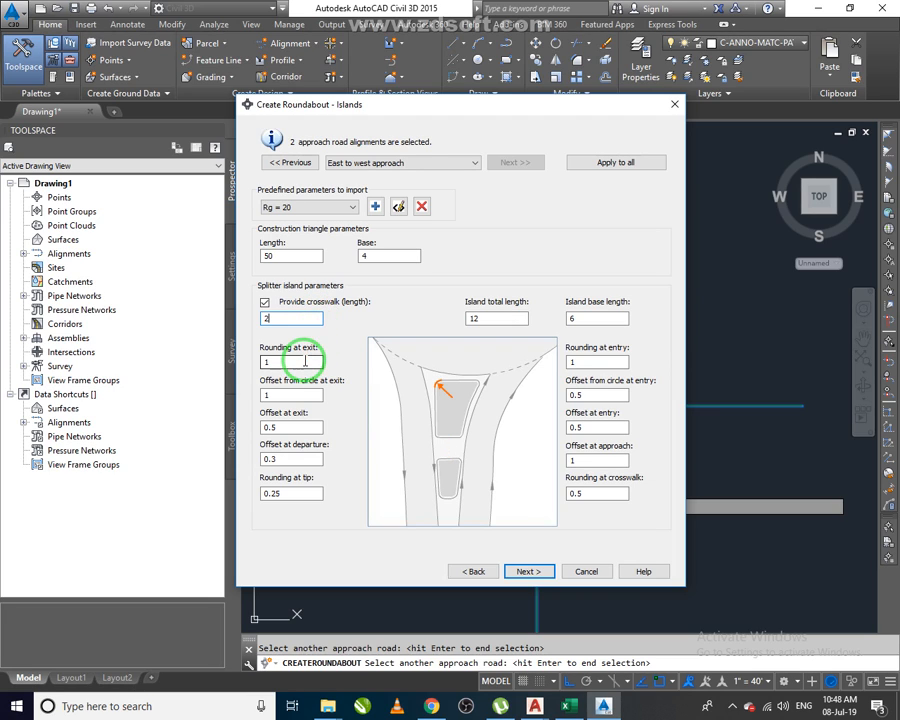
{"action": "left_click", "coordinate": [297, 394]}
{"action": "left_click", "coordinate": [300, 427]}
{"action": "left_click", "coordinate": [300, 456]}
{"action": "left_click", "coordinate": [300, 490]}
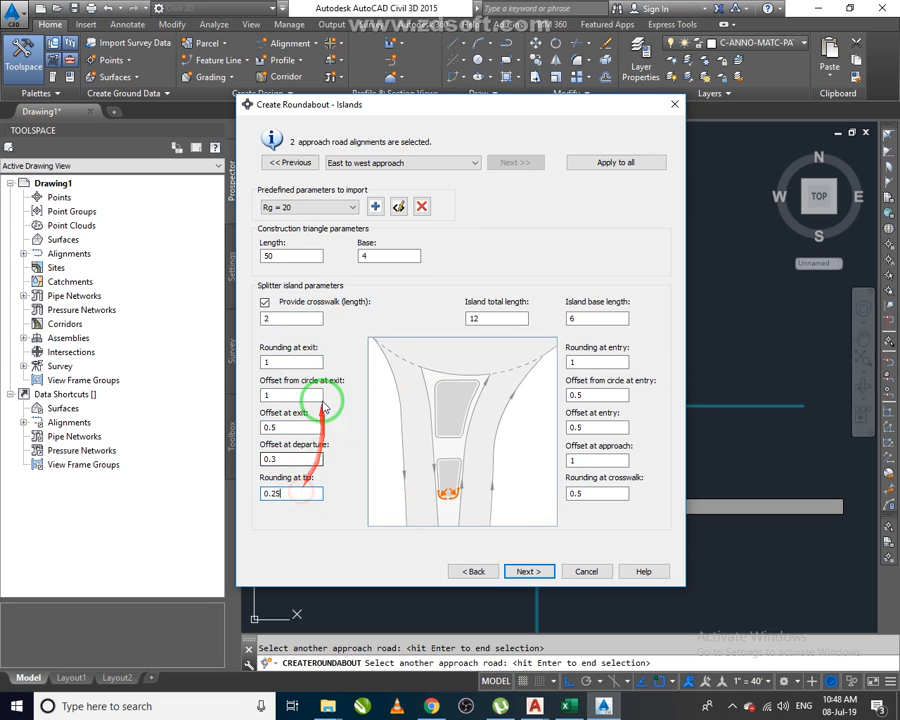
{"action": "left_click", "coordinate": [600, 362]}
{"action": "left_click", "coordinate": [605, 393]}
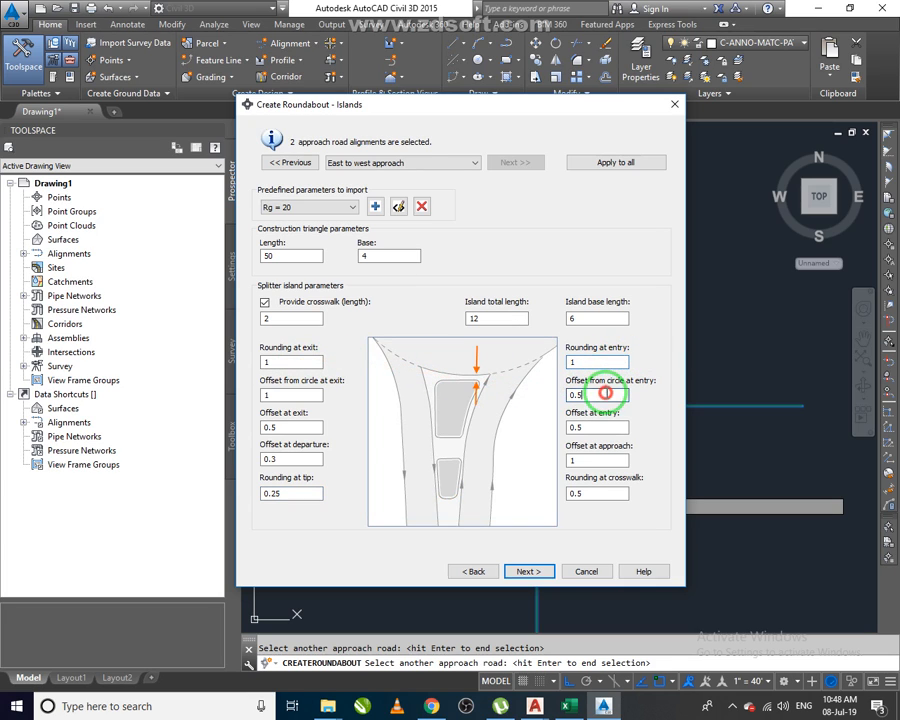
{"action": "left_click", "coordinate": [606, 426]}
{"action": "left_click", "coordinate": [594, 460]}
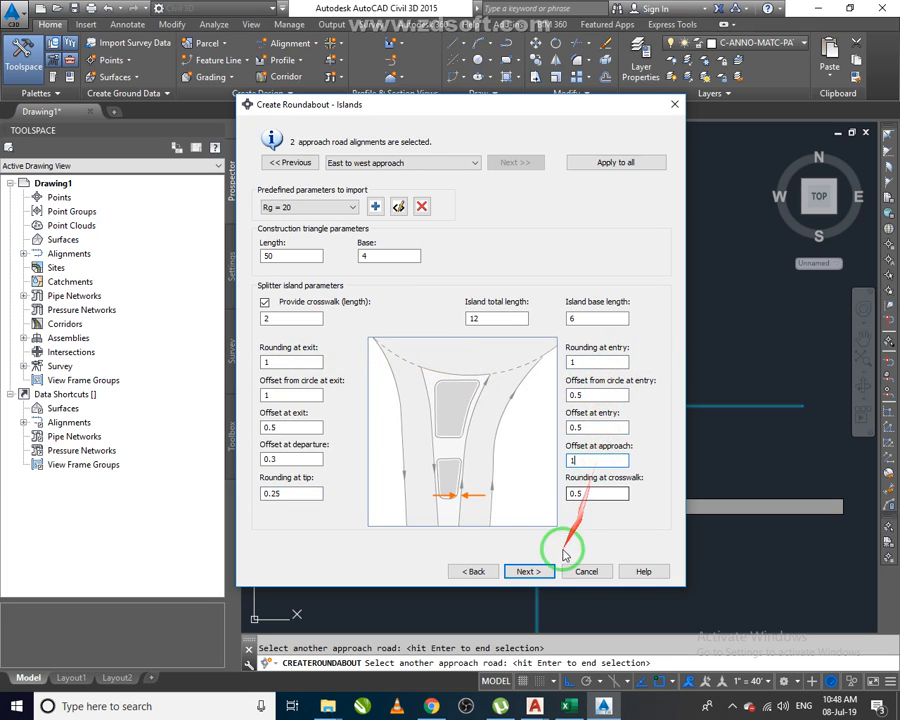
{"action": "left_click", "coordinate": [526, 571]}
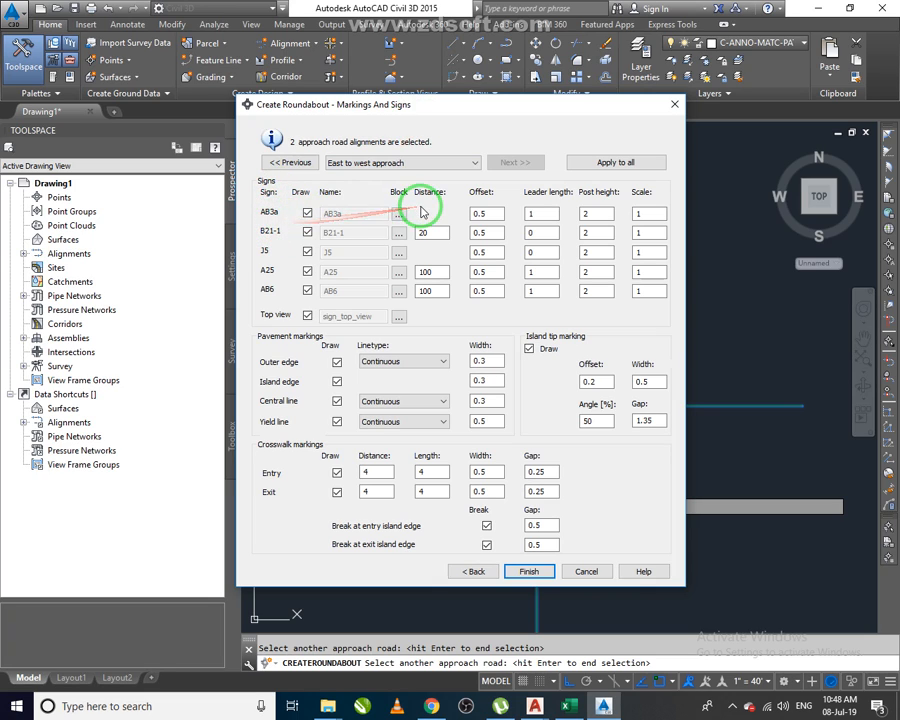
Browse the roundabout sign block files available for the AB3a sign.
{"action": "left_click", "coordinate": [307, 212]}
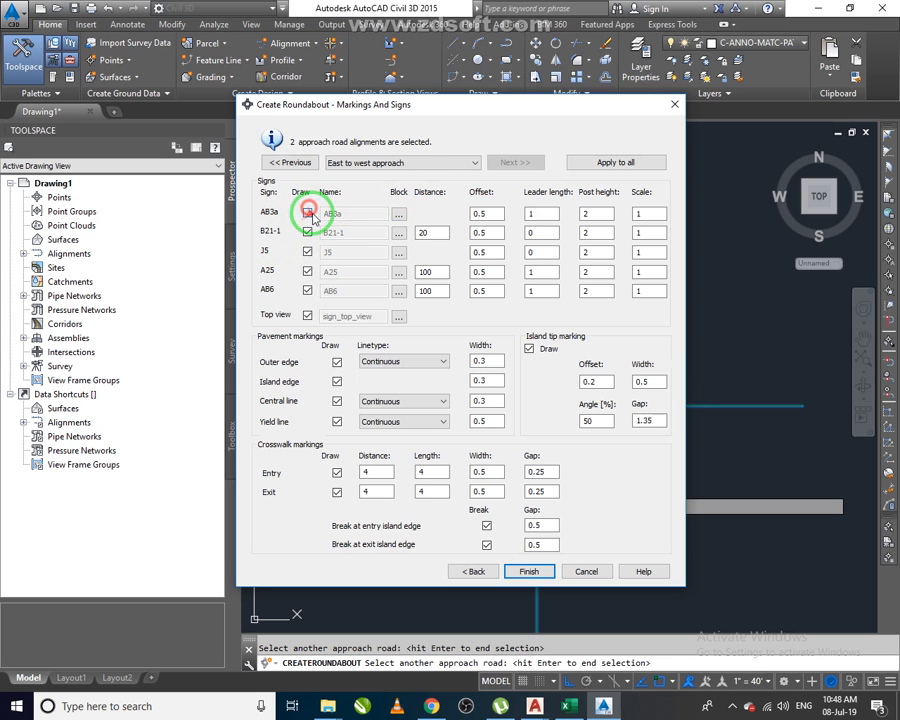
{"action": "left_click", "coordinate": [398, 217]}
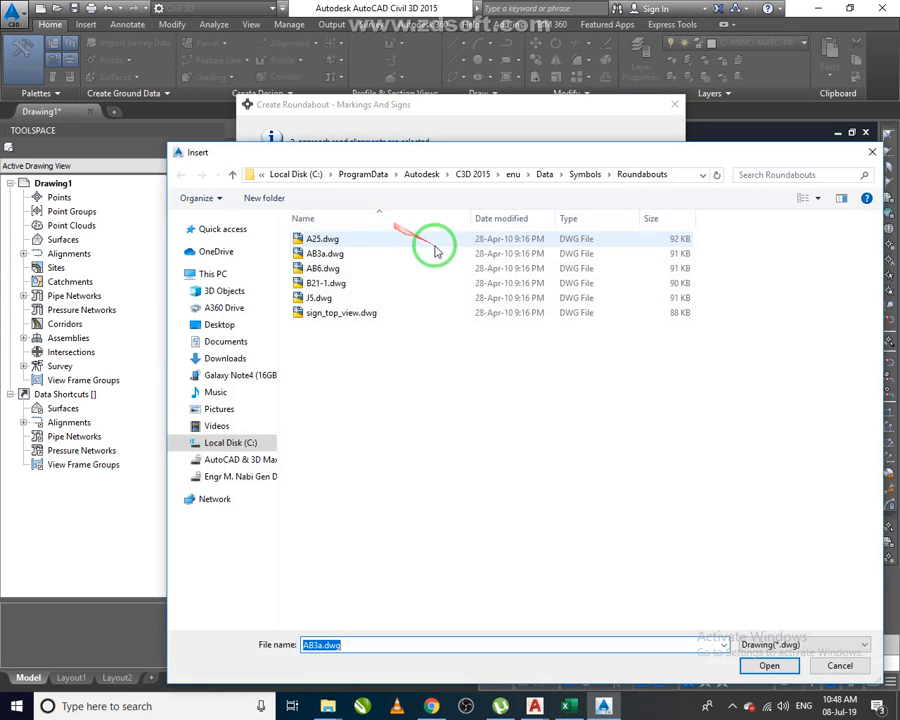
{"action": "left_click", "coordinate": [391, 269]}
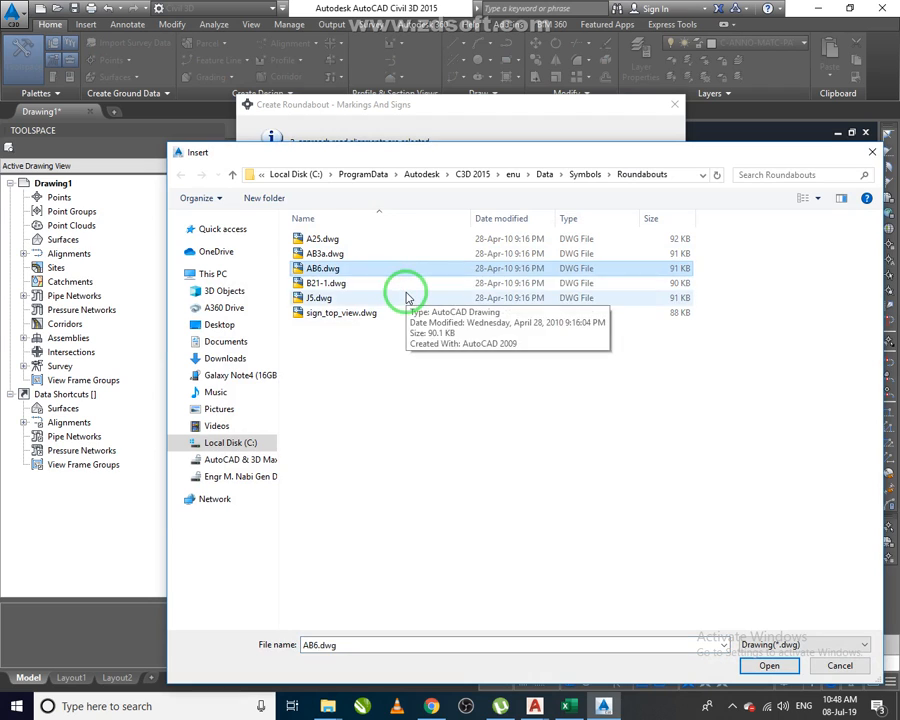
{"action": "scroll", "coordinate": [405, 296], "scroll_direction": "up", "scroll_amount": 2, "text": "ctrl"}
{"action": "scroll", "coordinate": [406, 297], "scroll_direction": "up", "scroll_amount": 2, "text": "ctrl"}
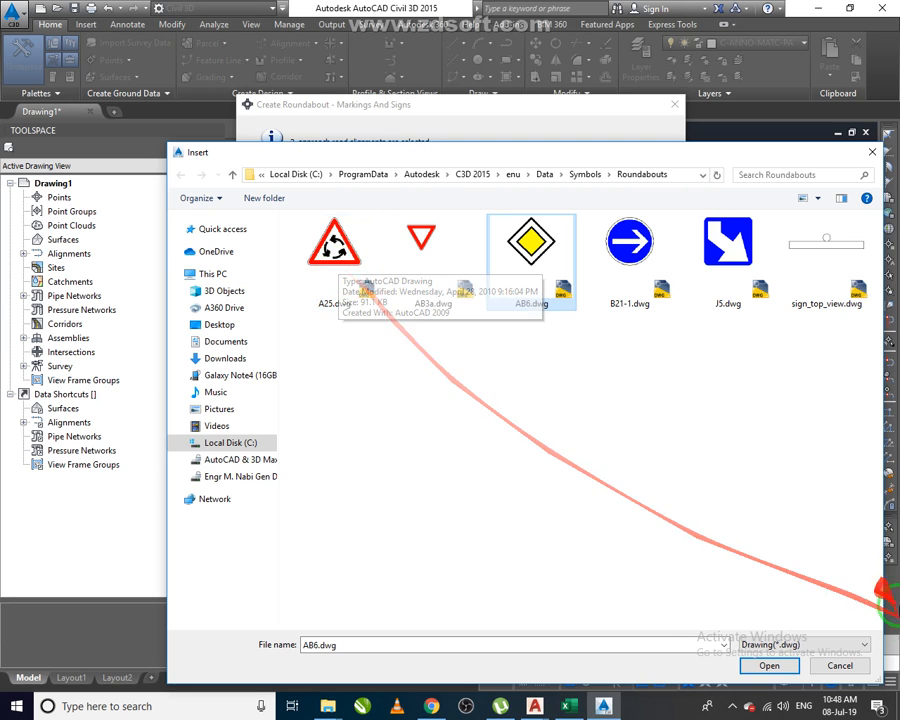
{"action": "left_click", "coordinate": [840, 665]}
{"action": "left_click", "coordinate": [307, 213]}
Review the sign and pavement marking settings, then finish creating the roundabout and end the approach selection.
{"action": "left_click", "coordinate": [490, 214]}
{"action": "left_click", "coordinate": [545, 216]}
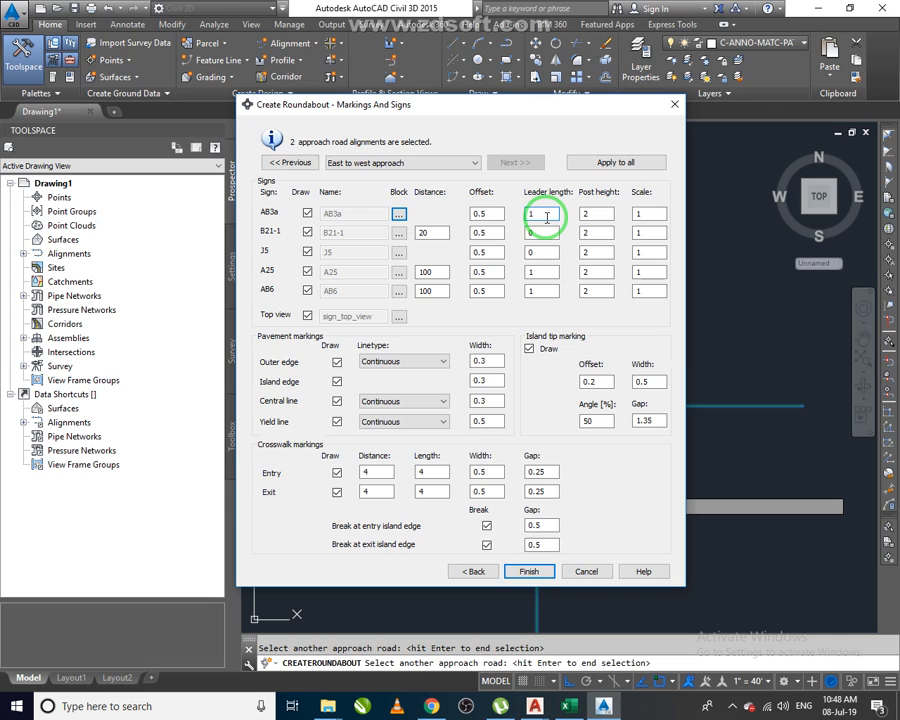
{"action": "left_click", "coordinate": [598, 214]}
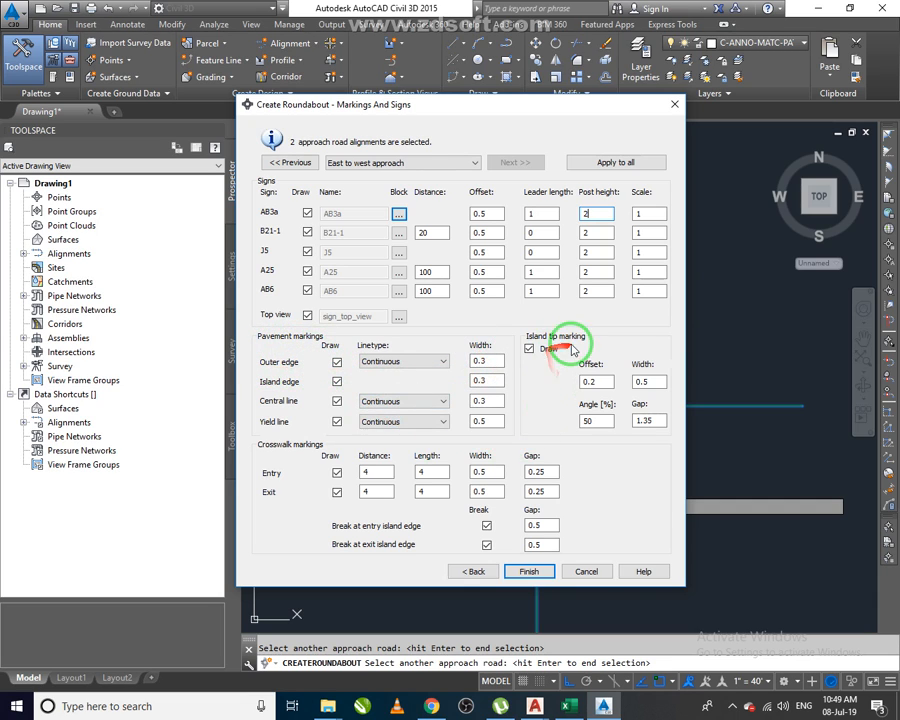
{"action": "left_click", "coordinate": [416, 362]}
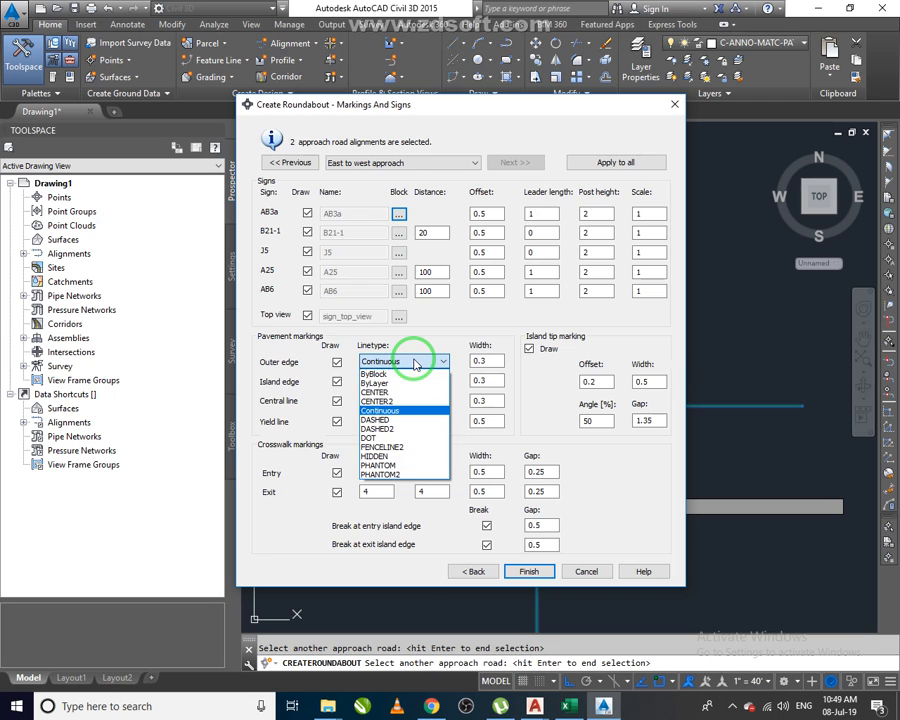
{"action": "left_click", "coordinate": [415, 363]}
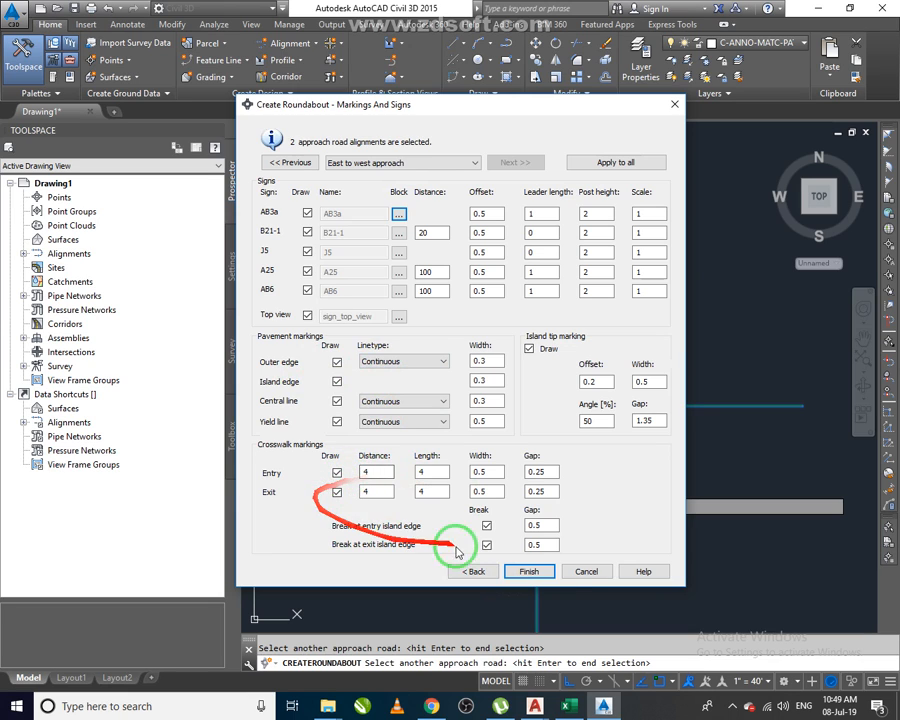
{"action": "left_click", "coordinate": [528, 571]}
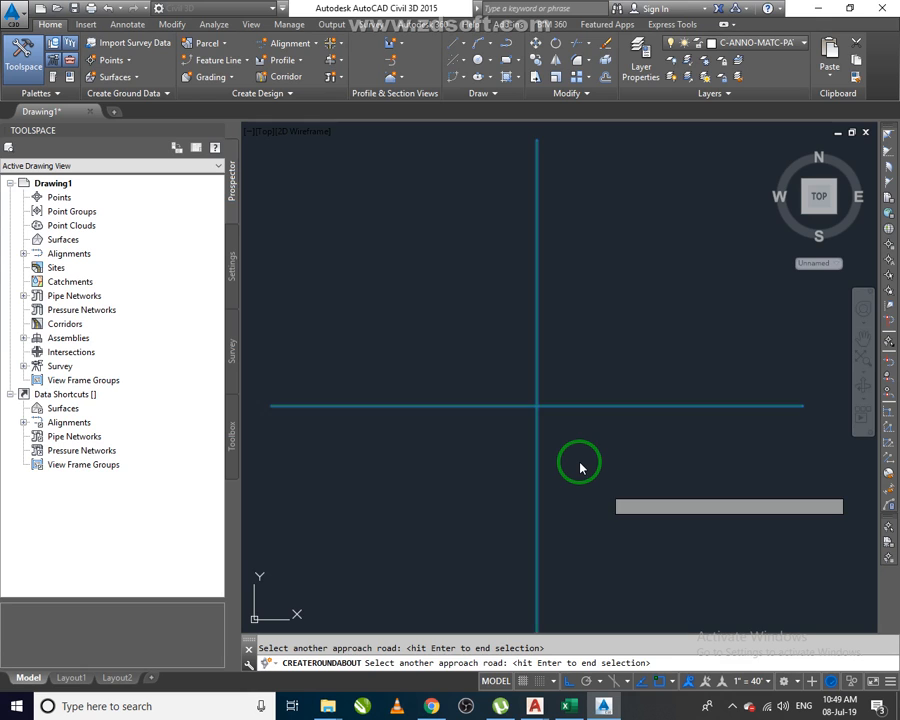
{"action": "key", "text": "Return"}
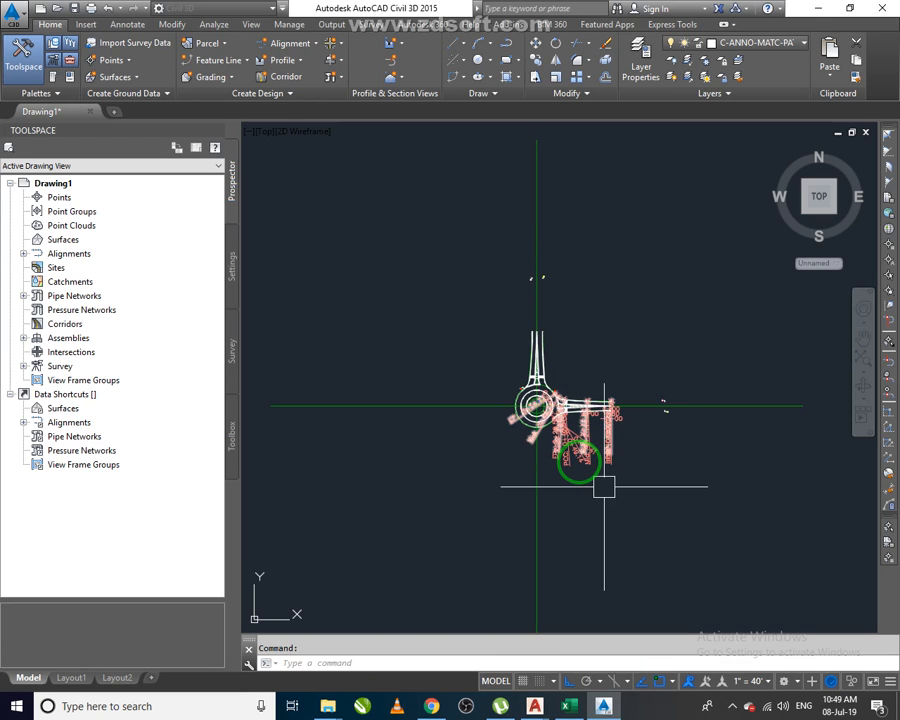
Change the annotation scale to 1" = 20', then to 1" = 10'.
{"action": "scroll", "coordinate": [540, 405], "scroll_direction": "up", "scroll_amount": 6}
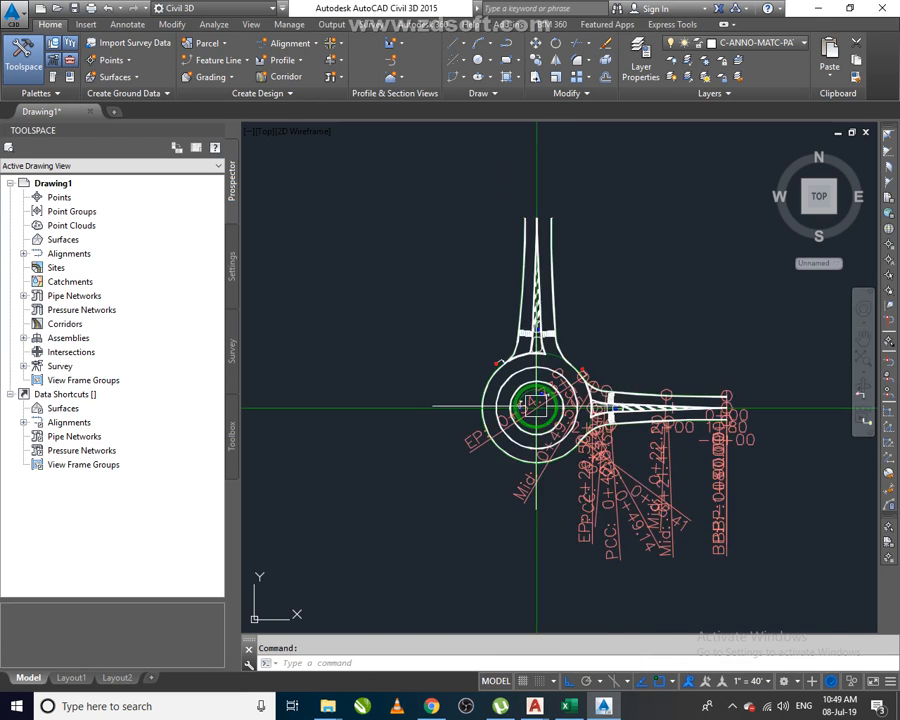
{"action": "left_click", "coordinate": [757, 681]}
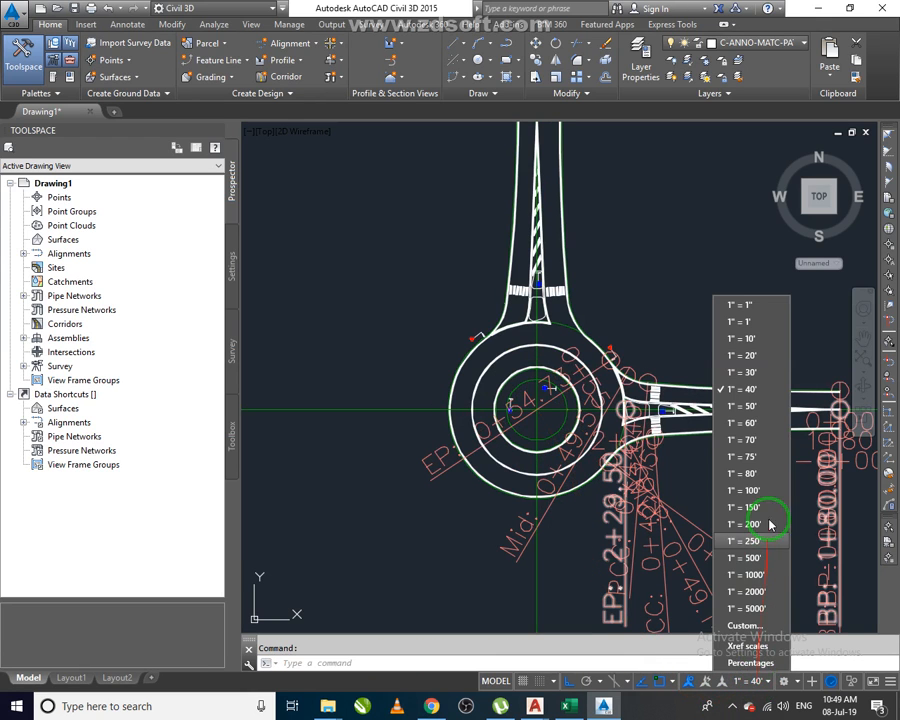
{"action": "left_click", "coordinate": [750, 355]}
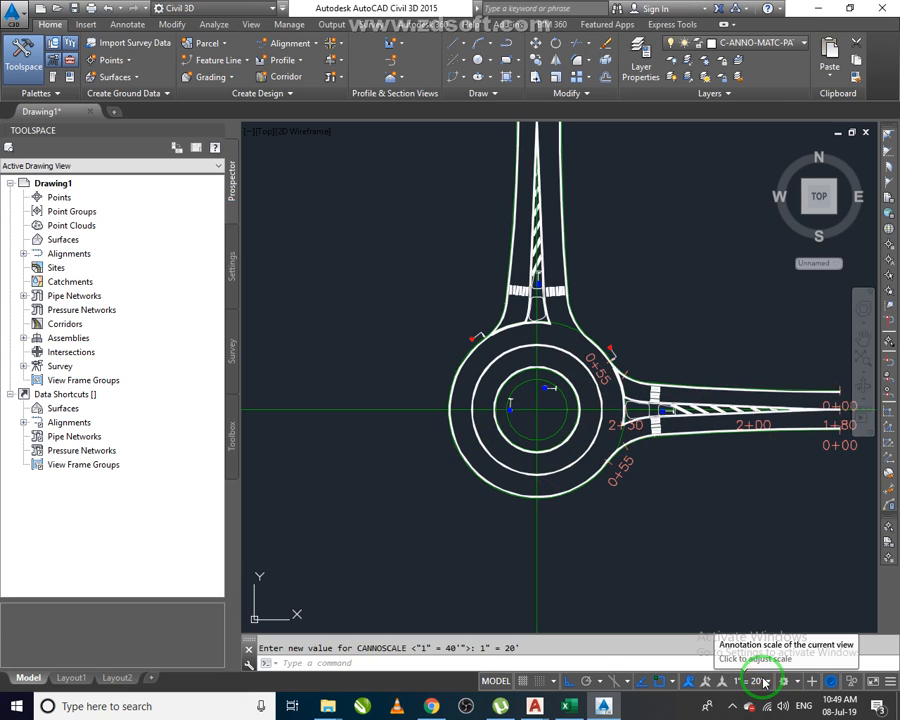
{"action": "left_click", "coordinate": [762, 681]}
{"action": "left_click", "coordinate": [745, 338]}
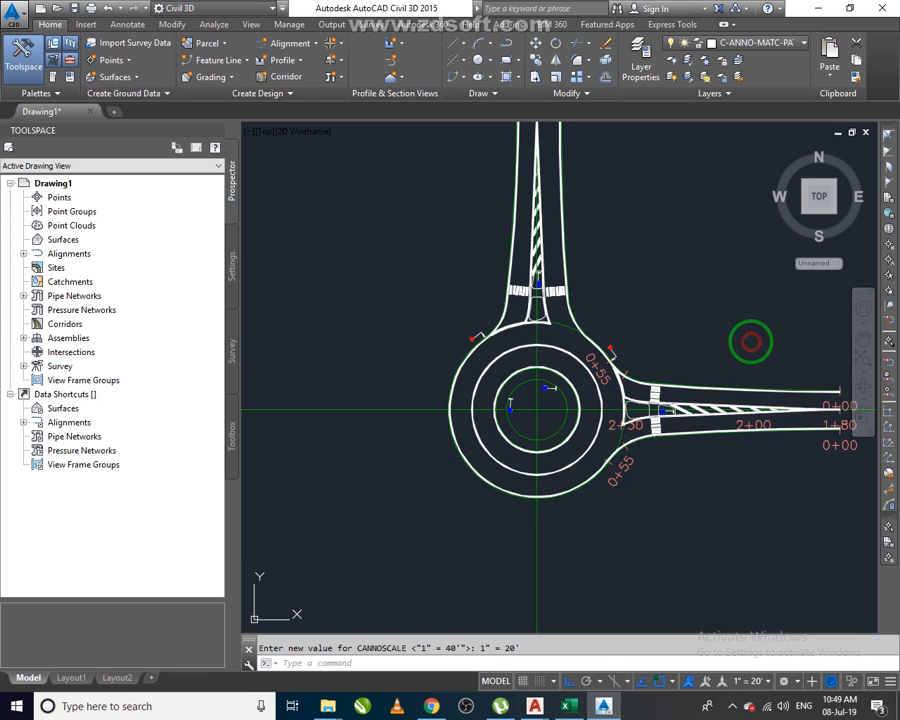
Zoom around the roundabout to inspect the signs and markings at the new annotation scale.
{"action": "scroll", "coordinate": [538, 378], "scroll_direction": "up", "scroll_amount": 3}
{"action": "scroll", "coordinate": [540, 375], "scroll_direction": "up", "scroll_amount": 5}
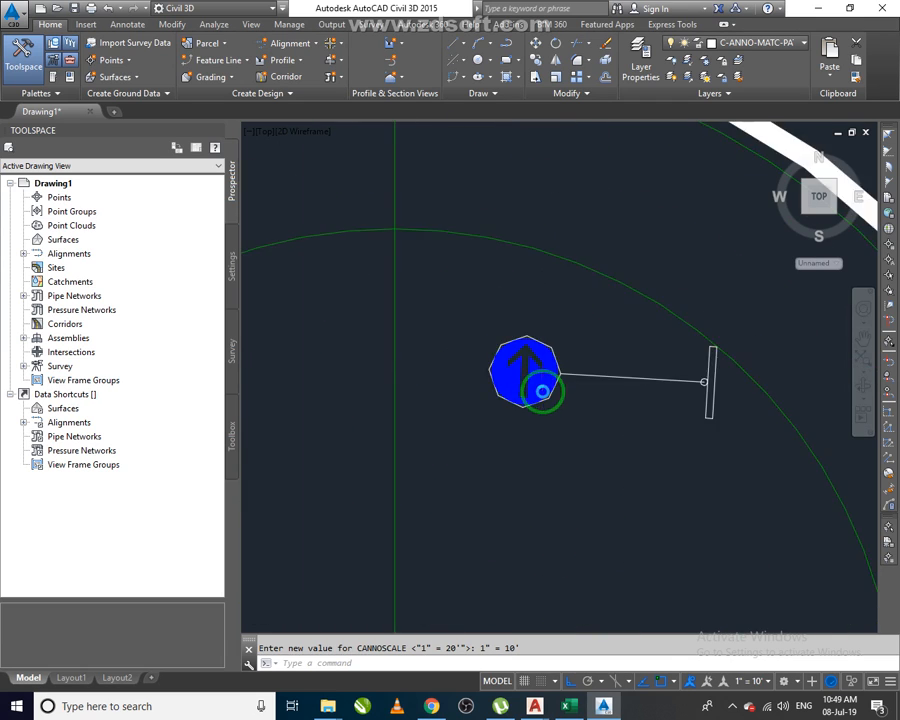
{"action": "scroll", "coordinate": [540, 398], "scroll_direction": "down", "scroll_amount": 5}
{"action": "scroll", "coordinate": [452, 453], "scroll_direction": "up", "scroll_amount": 4}
{"action": "scroll", "coordinate": [448, 448], "scroll_direction": "up", "scroll_amount": 2}
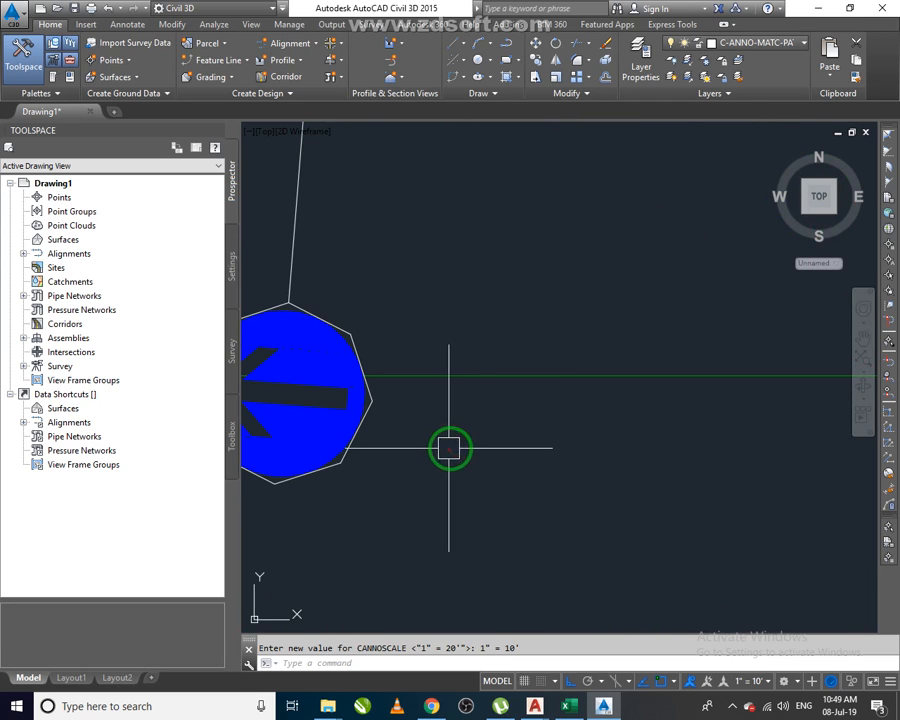
{"action": "scroll", "coordinate": [522, 462], "scroll_direction": "down", "scroll_amount": 6}
{"action": "scroll", "coordinate": [560, 470], "scroll_direction": "up", "scroll_amount": 2}
{"action": "scroll", "coordinate": [642, 480], "scroll_direction": "down", "scroll_amount": 5}
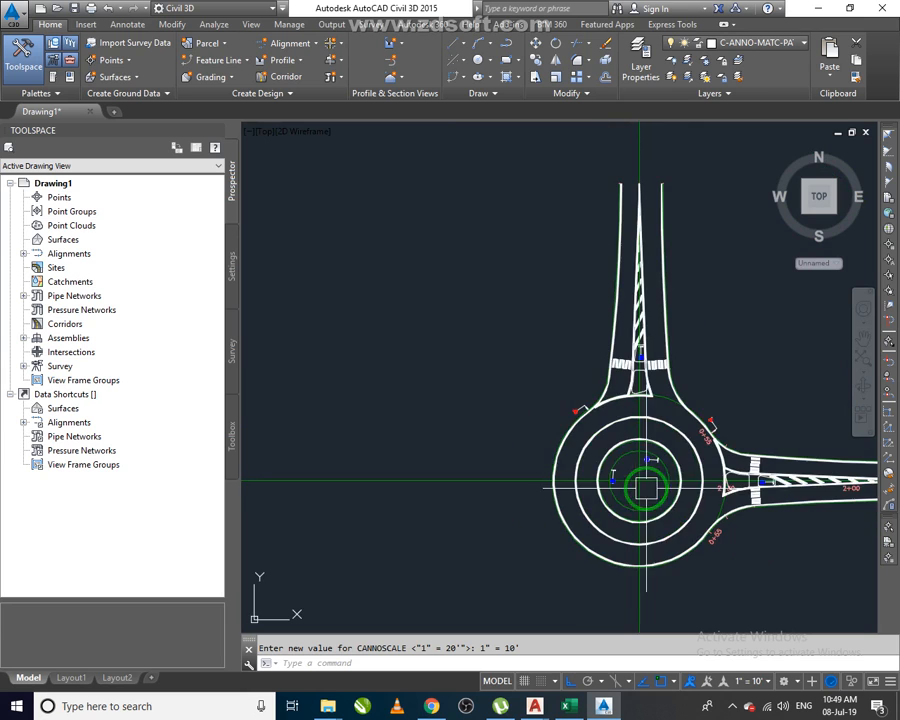
{"action": "scroll", "coordinate": [707, 420], "scroll_direction": "up", "scroll_amount": 8}
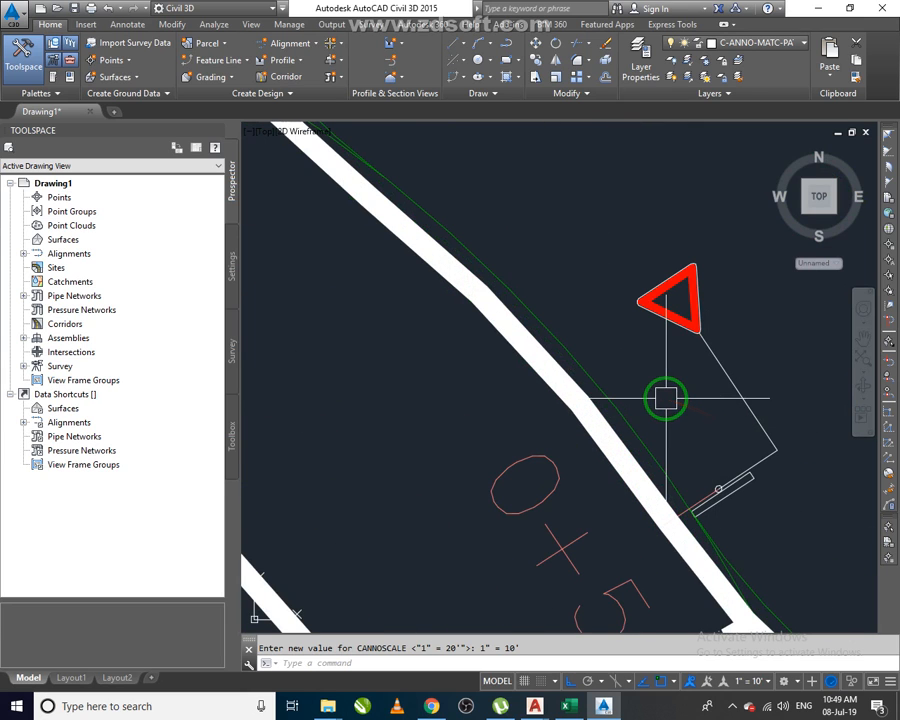
{"action": "scroll", "coordinate": [666, 399], "scroll_direction": "down", "scroll_amount": 6}
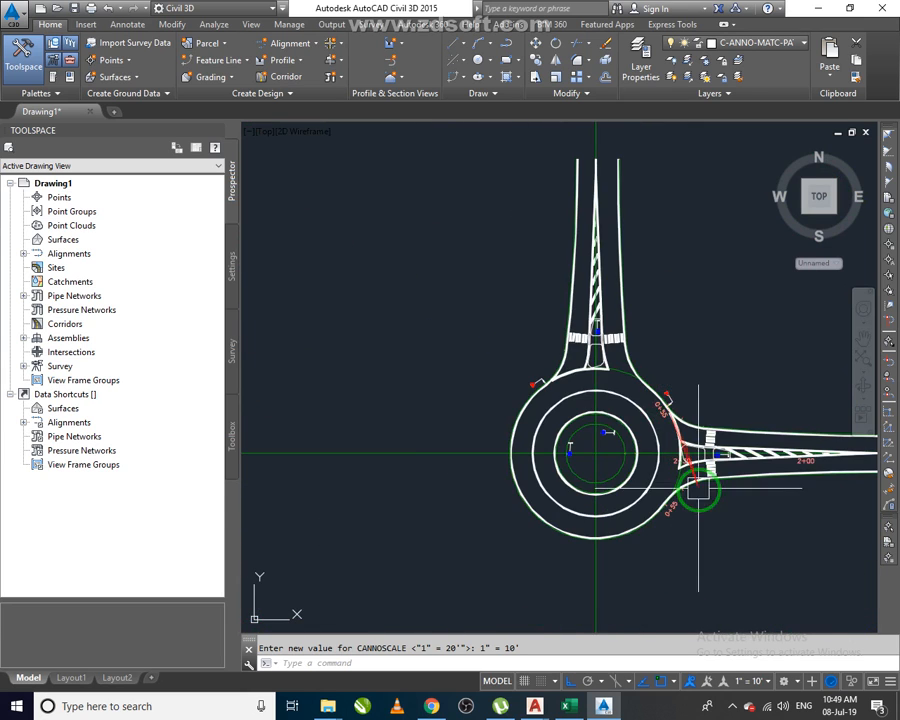
{"action": "scroll", "coordinate": [649, 510], "scroll_direction": "up", "scroll_amount": 2}
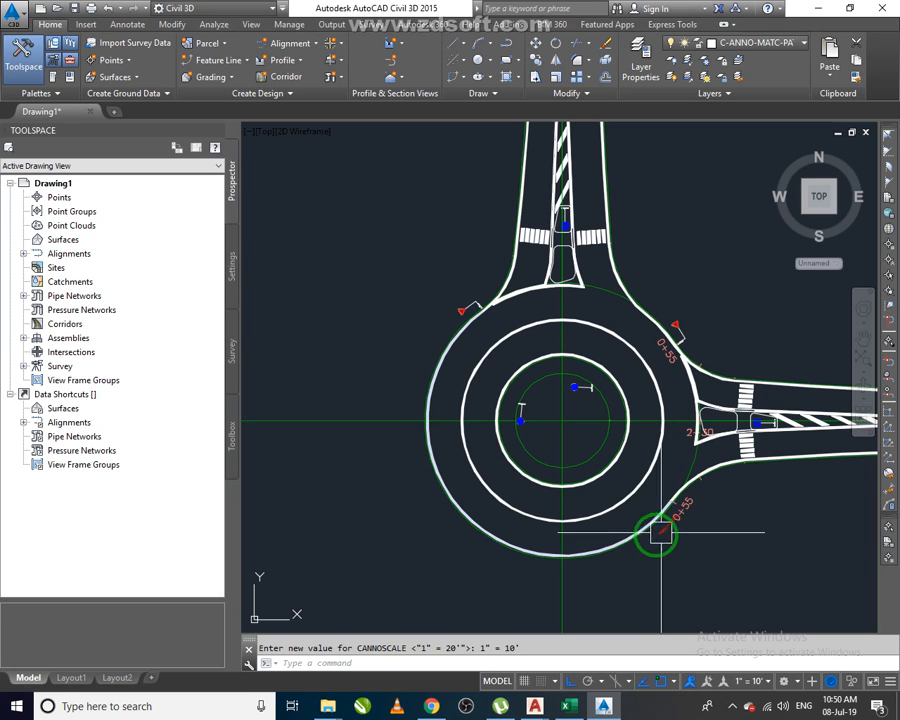
{"action": "scroll", "coordinate": [600, 380], "scroll_direction": "up", "scroll_amount": 5}
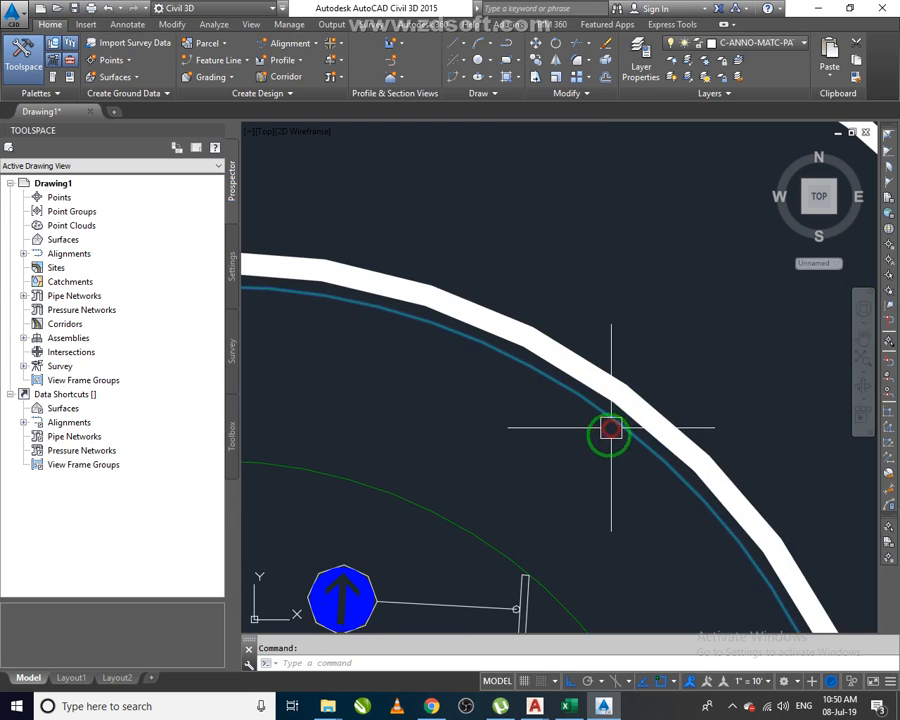
{"action": "scroll", "coordinate": [575, 465], "scroll_direction": "down", "scroll_amount": 5}
Open the roundabout for editing and set the circulatory lane marker linetype to DASHED.
{"action": "left_click", "coordinate": [578, 462]}
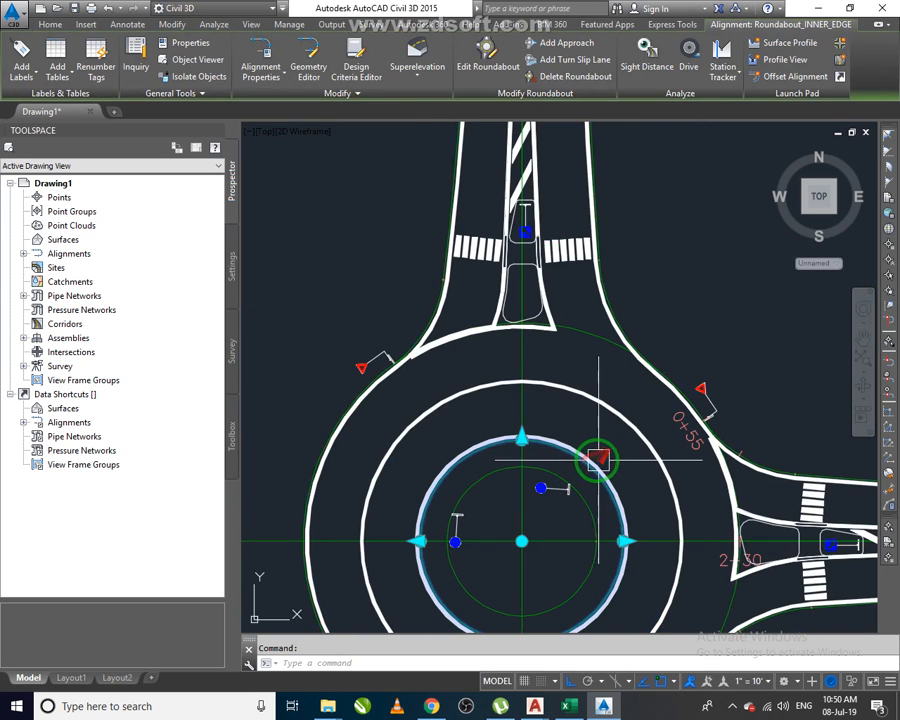
{"action": "left_click", "coordinate": [490, 72]}
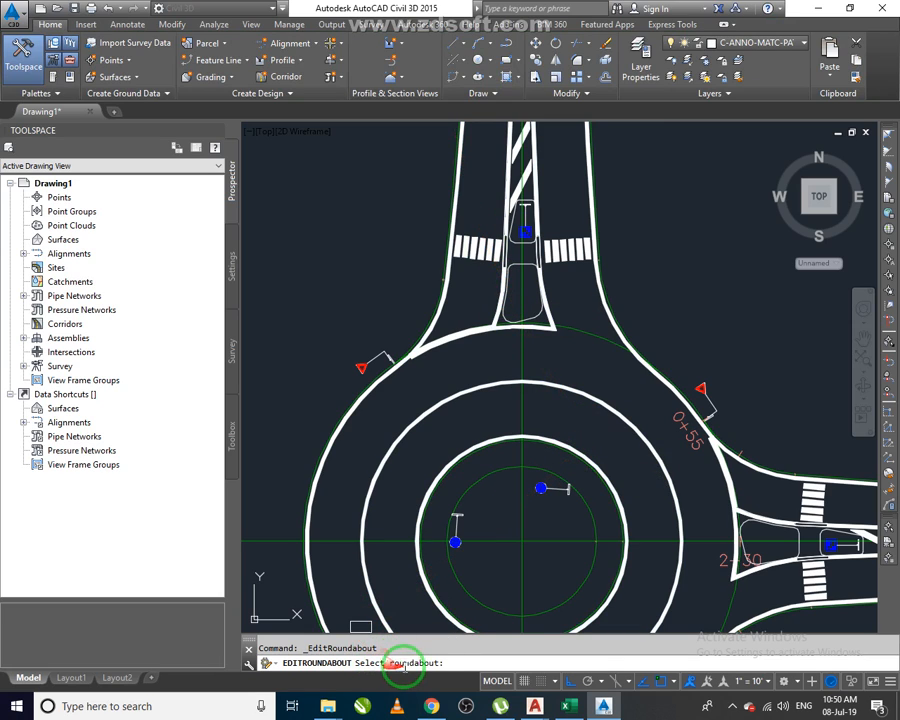
{"action": "left_click", "coordinate": [560, 457]}
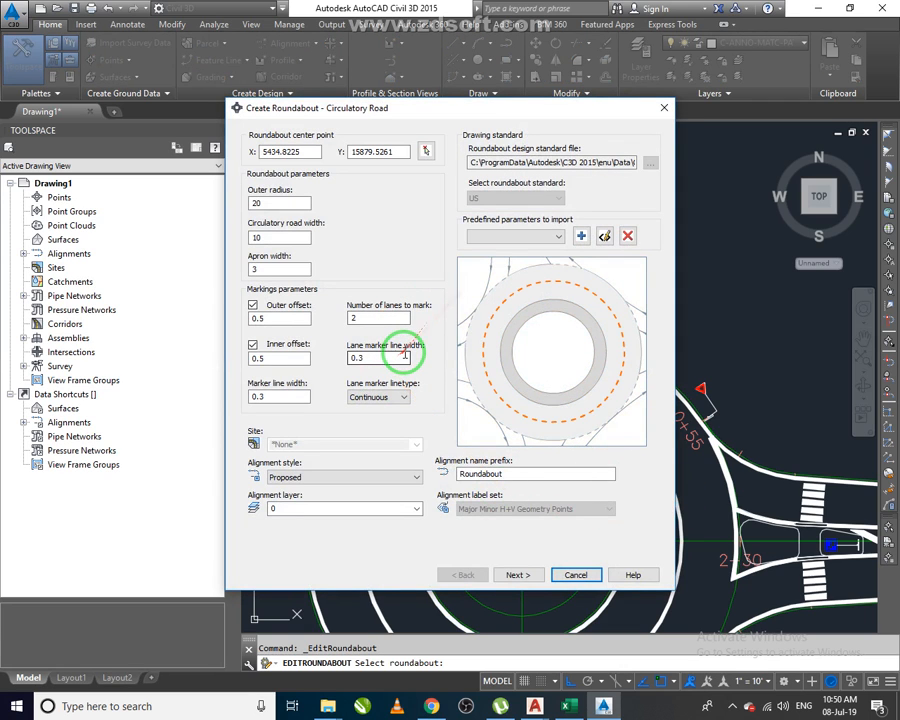
{"action": "left_click_drag", "start_coordinate": [433, 322], "coordinate": [460, 230]}
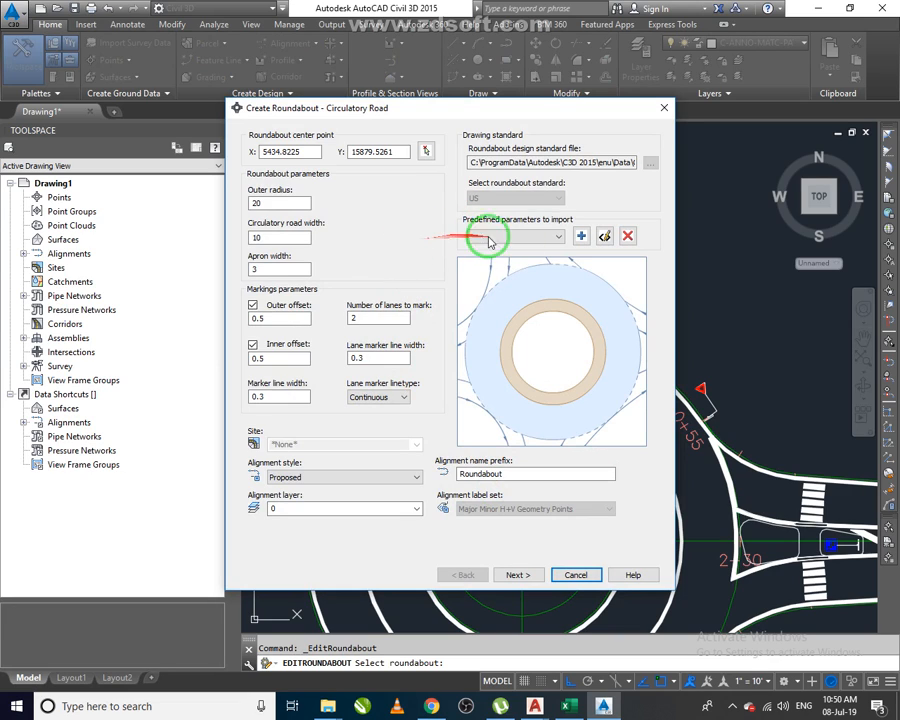
{"action": "left_click", "coordinate": [532, 237]}
{"action": "left_click", "coordinate": [532, 237]}
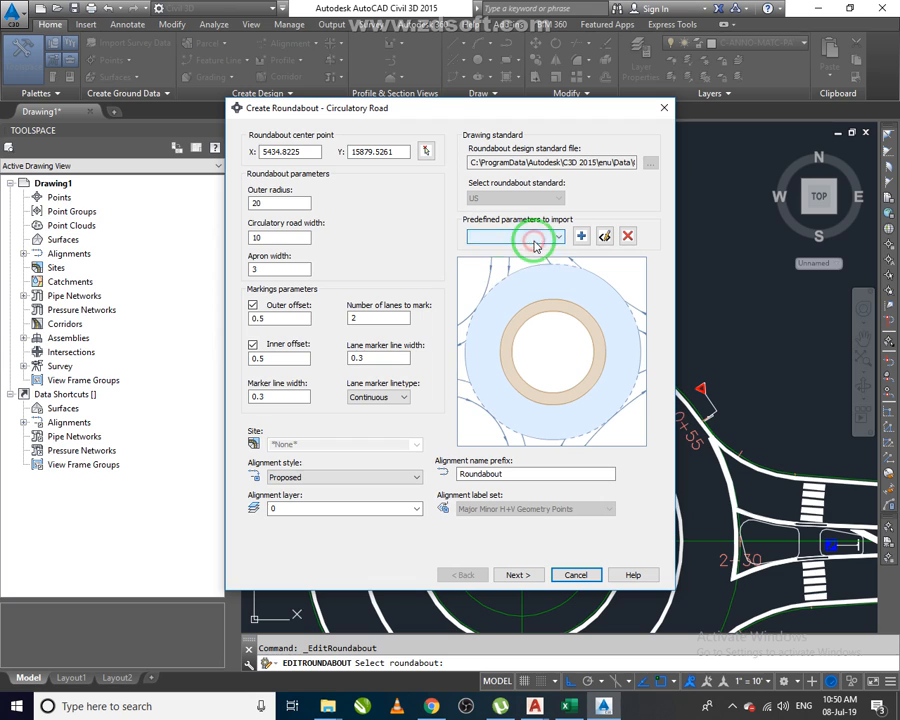
{"action": "left_click", "coordinate": [395, 398]}
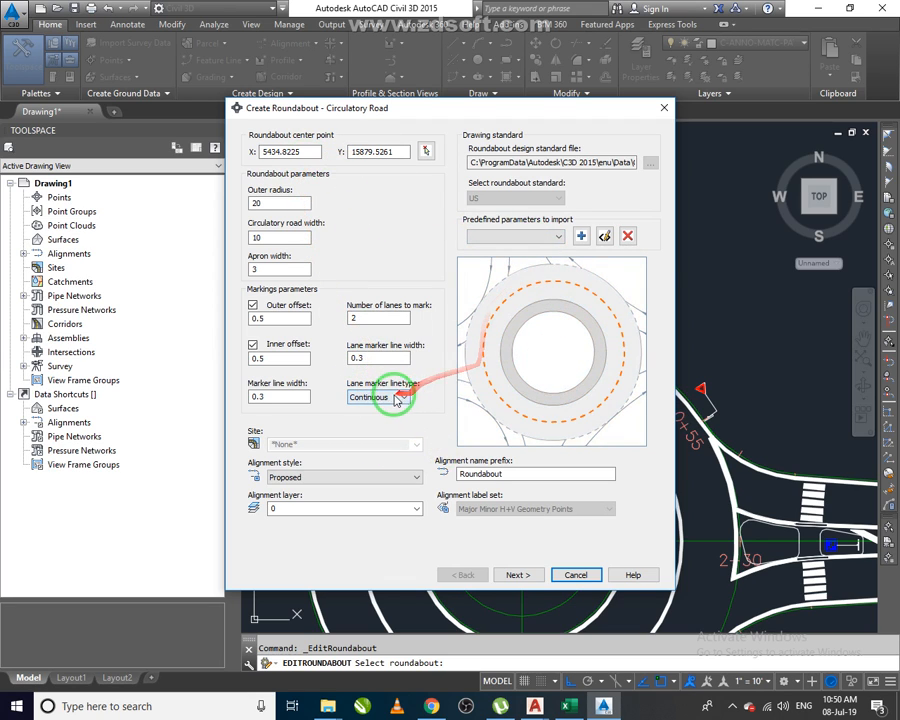
{"action": "left_click", "coordinate": [393, 399]}
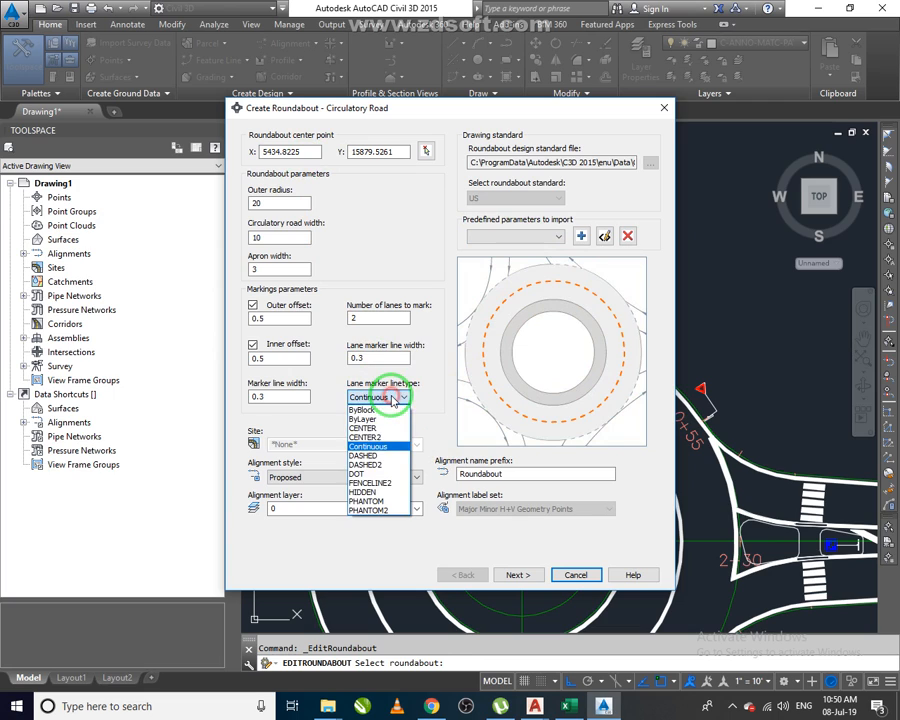
{"action": "left_click", "coordinate": [381, 457]}
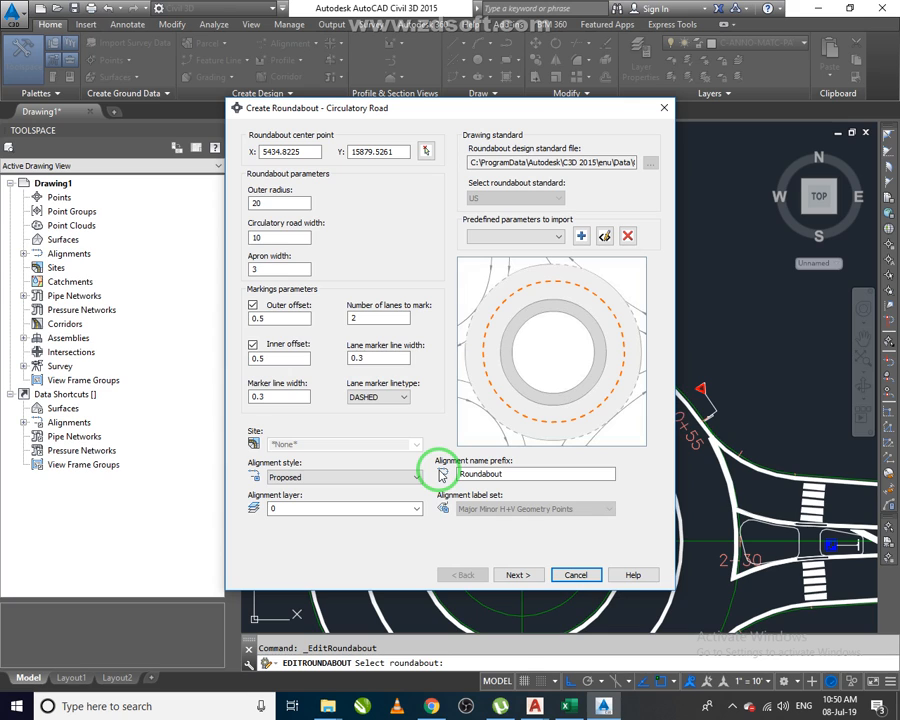
Continue through the dialog pages and finish editing the roundabout.
{"action": "left_click", "coordinate": [518, 575]}
{"action": "left_click", "coordinate": [520, 575]}
{"action": "left_click", "coordinate": [520, 575]}
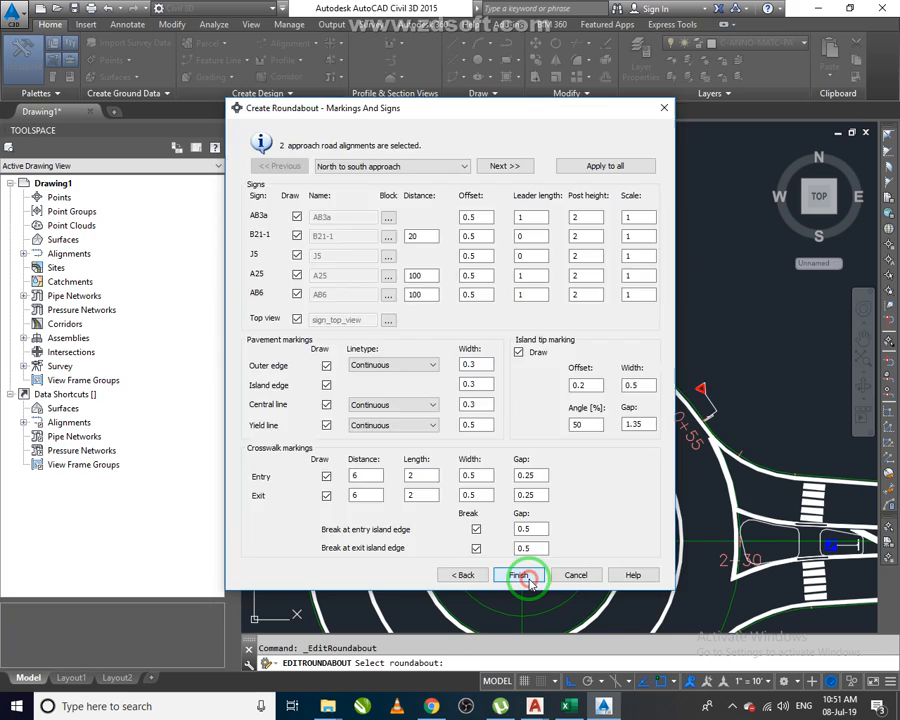
{"action": "left_click", "coordinate": [520, 575]}
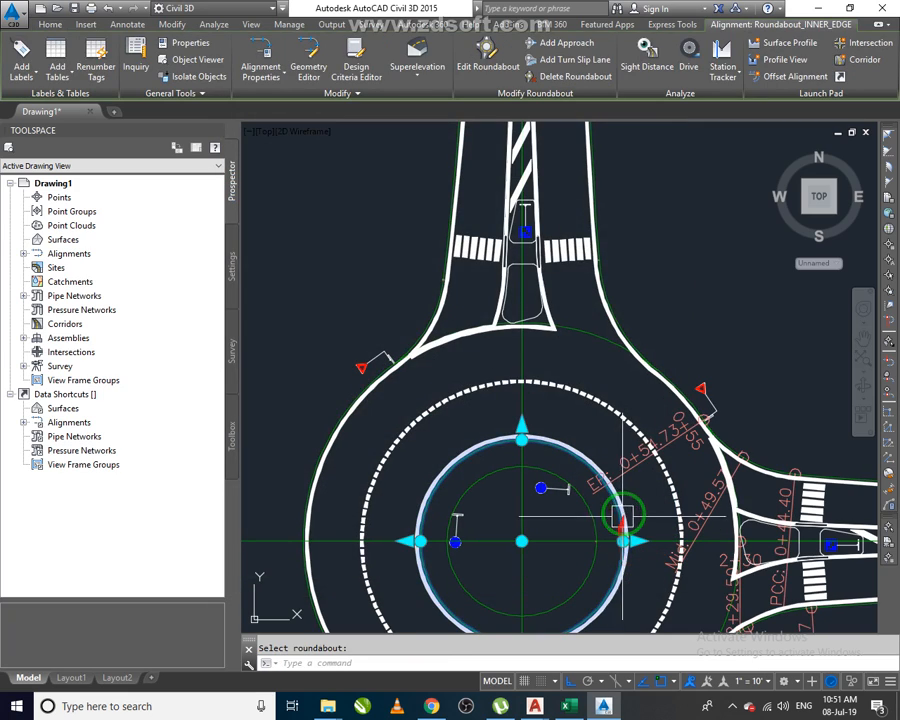
{"action": "key", "text": "Escape"}
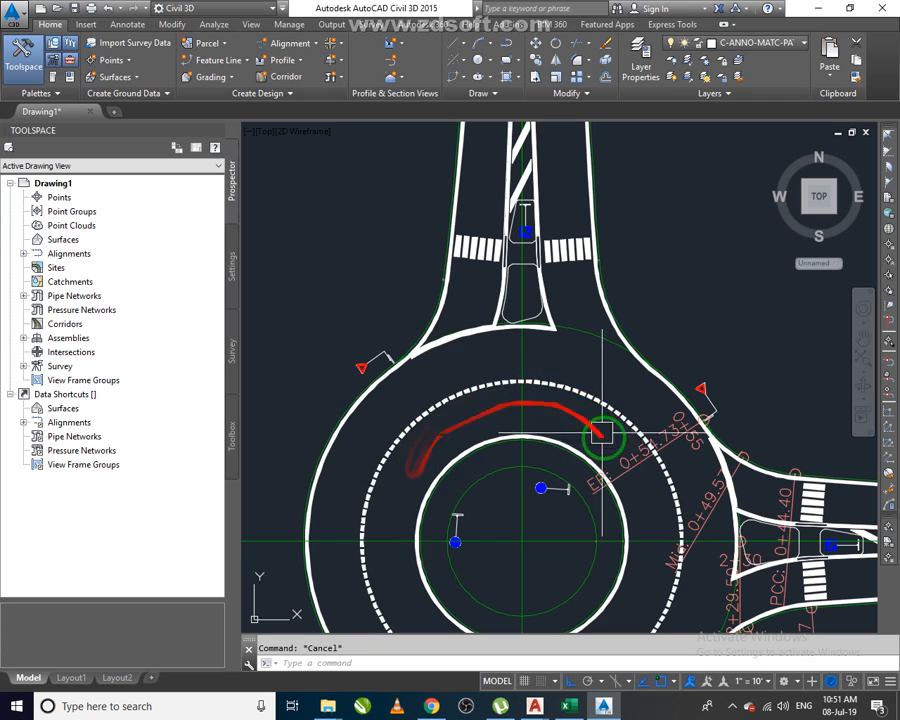
Zoom and pan around the roundabout to inspect the dashed circulatory lane markings.
{"action": "scroll", "coordinate": [513, 302], "scroll_direction": "up", "scroll_amount": 4}
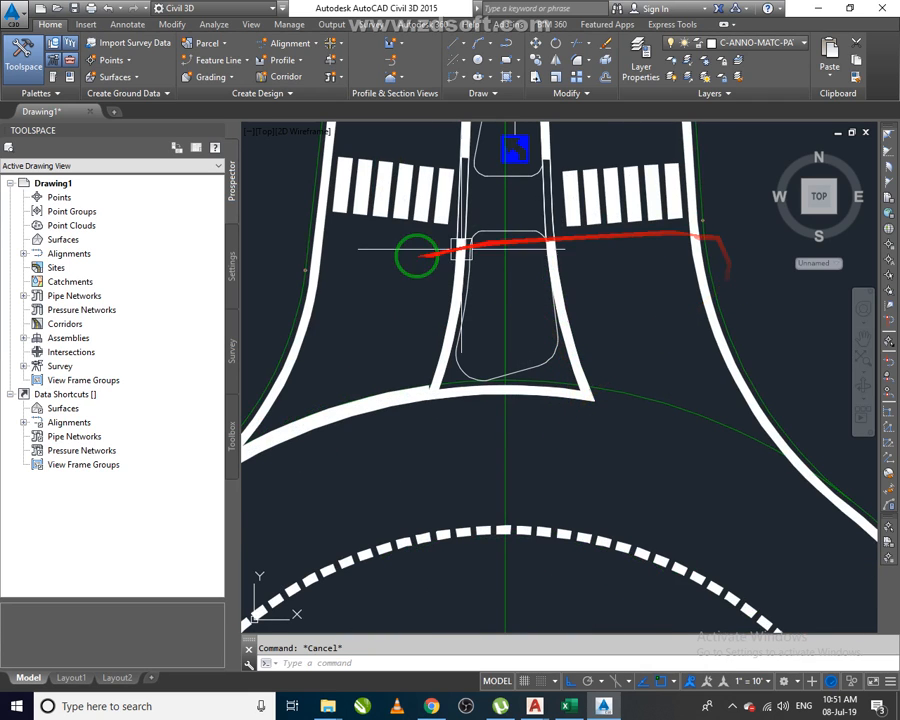
{"action": "scroll", "coordinate": [560, 281], "scroll_direction": "down", "scroll_amount": 2}
{"action": "middle_click_drag", "start_coordinate": [608, 314], "coordinate": [704, 460]}
{"action": "scroll", "coordinate": [631, 352], "scroll_direction": "down", "scroll_amount": 5}
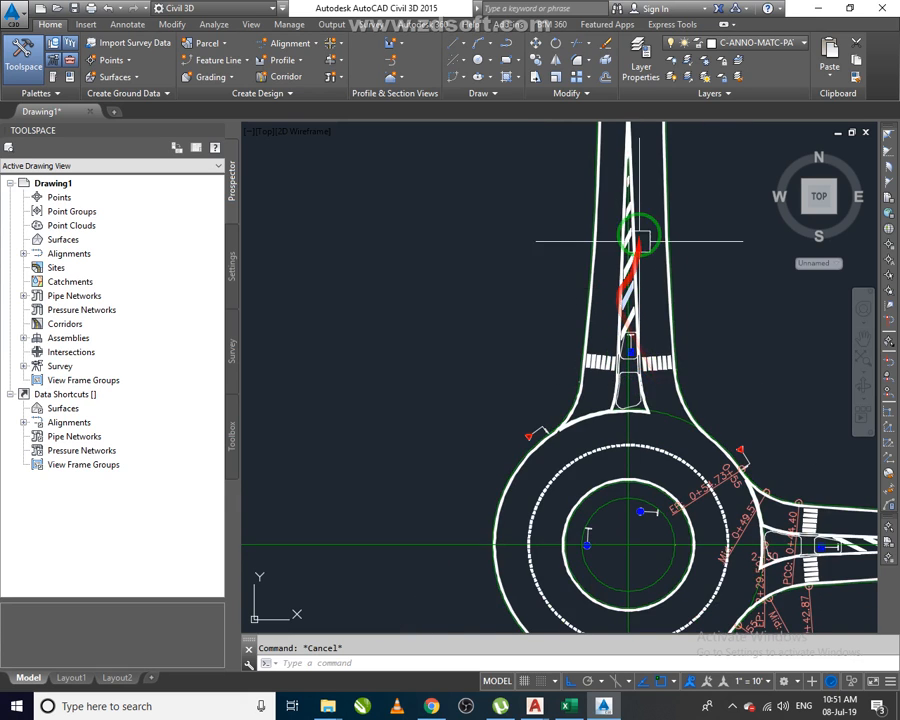
{"action": "scroll", "coordinate": [630, 240], "scroll_direction": "up", "scroll_amount": 3}
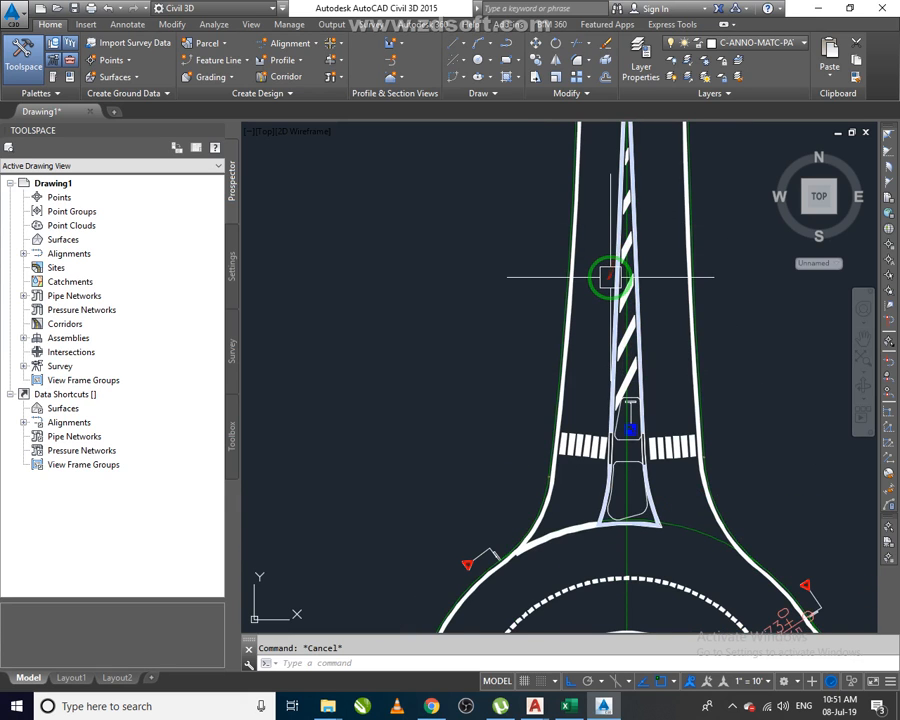
{"action": "scroll", "coordinate": [594, 345], "scroll_direction": "down", "scroll_amount": 5}
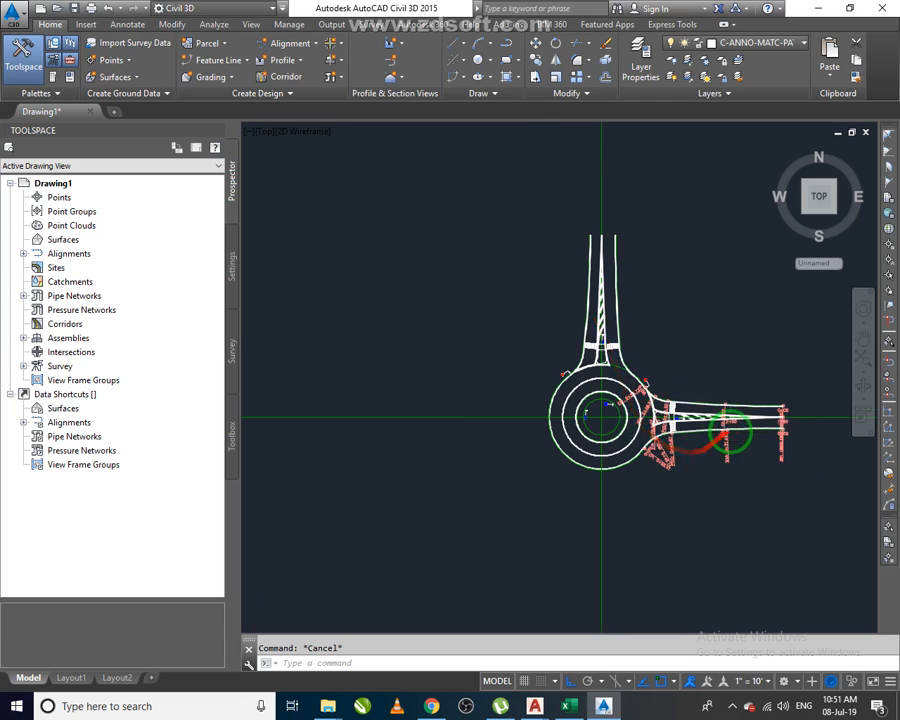
{"action": "scroll", "coordinate": [657, 455], "scroll_direction": "up", "scroll_amount": 1}
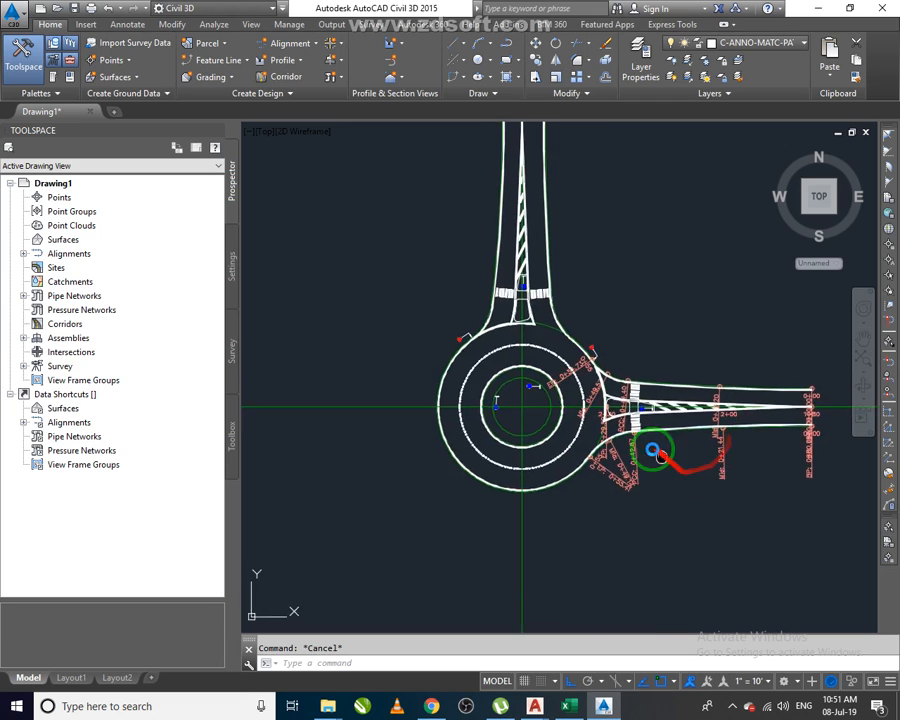
{"action": "left_click", "coordinate": [752, 682]}
{"action": "left_click", "coordinate": [743, 338]}
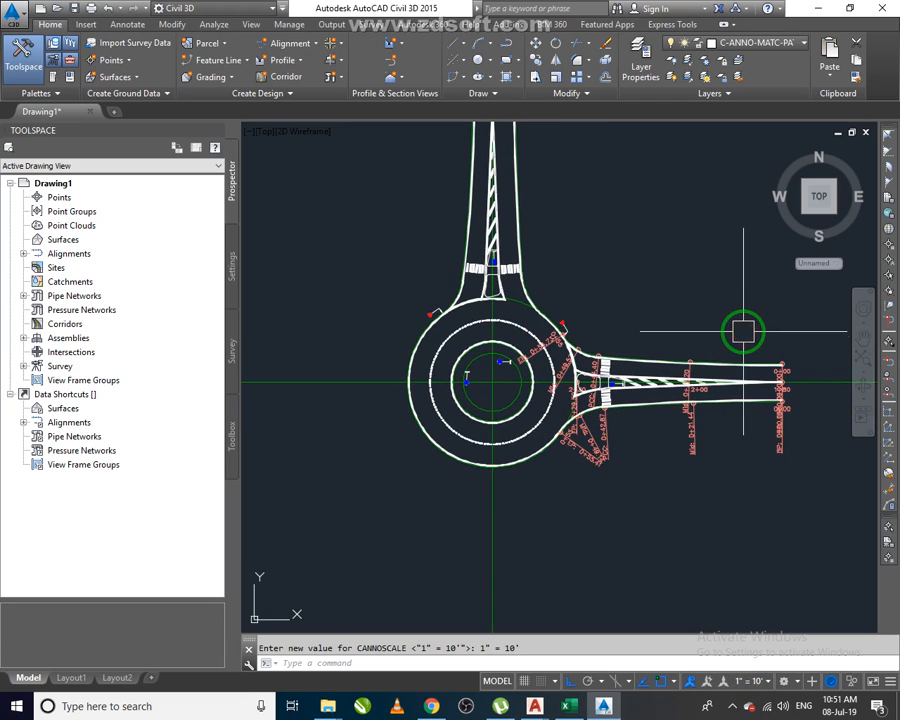
{"action": "mouse_move", "coordinate": [518, 444]}
{"action": "middle_mouse_down"}
{"action": "mouse_move", "coordinate": [635, 416]}
{"action": "mouse_move", "coordinate": [639, 400]}
{"action": "middle_mouse_up"}
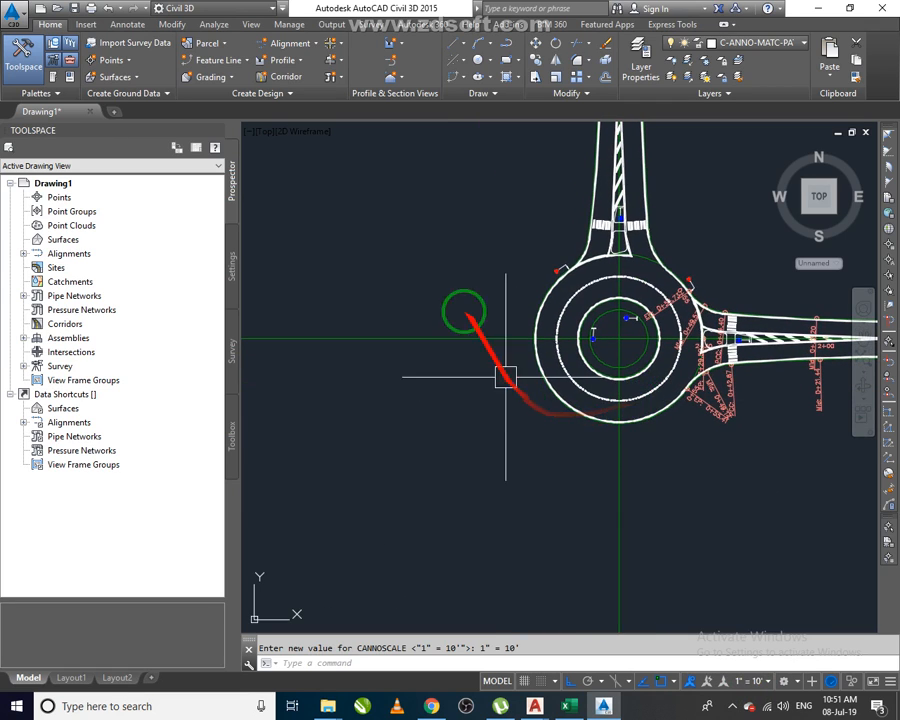
{"action": "left_click", "coordinate": [343, 46]}
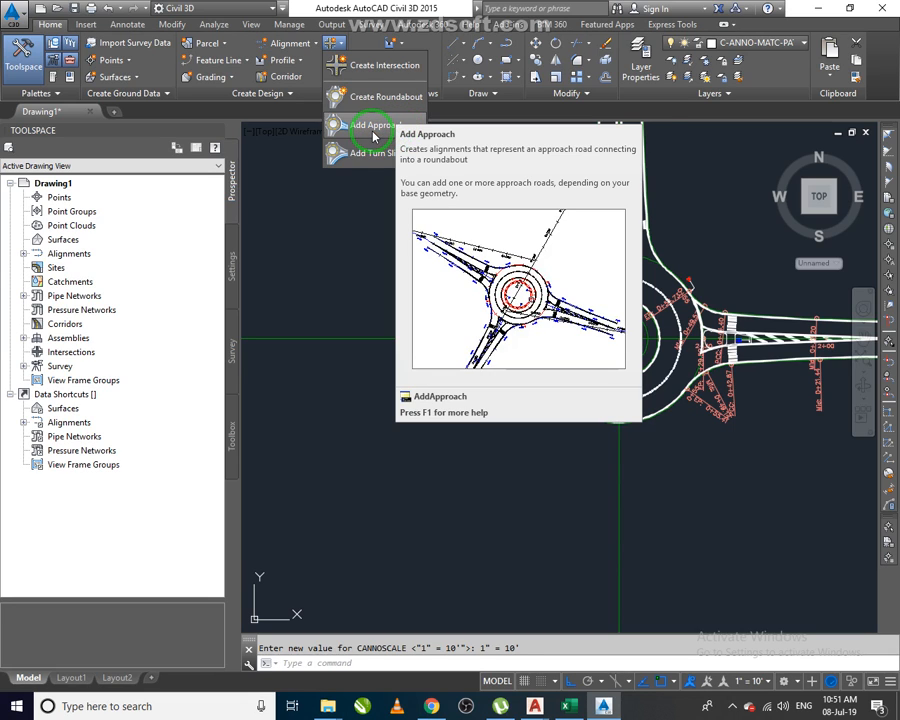
{"action": "left_click", "coordinate": [374, 130]}
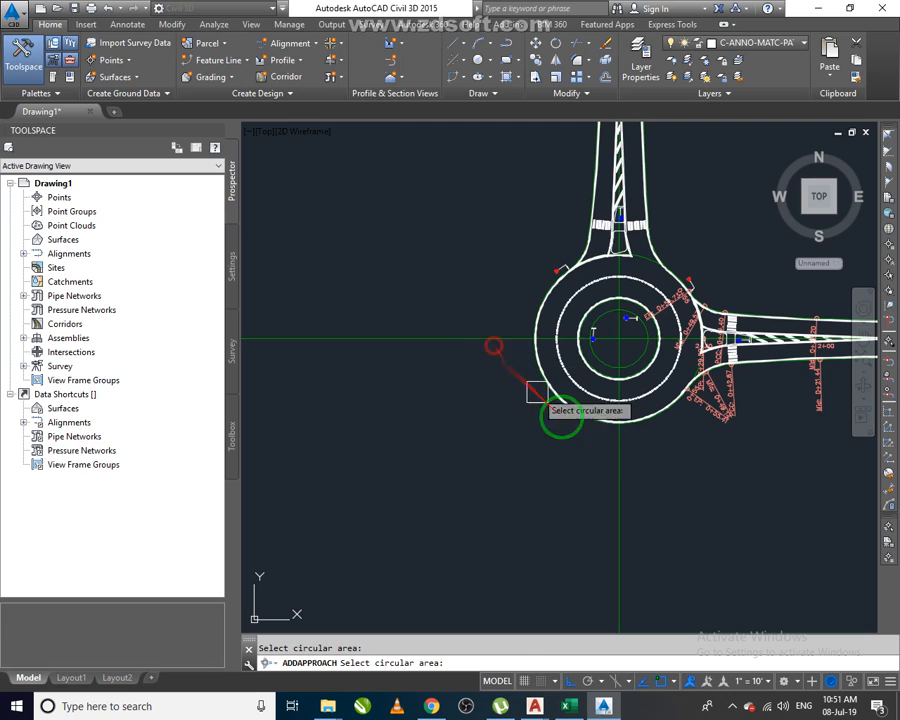
{"action": "key", "text": "Escape"}
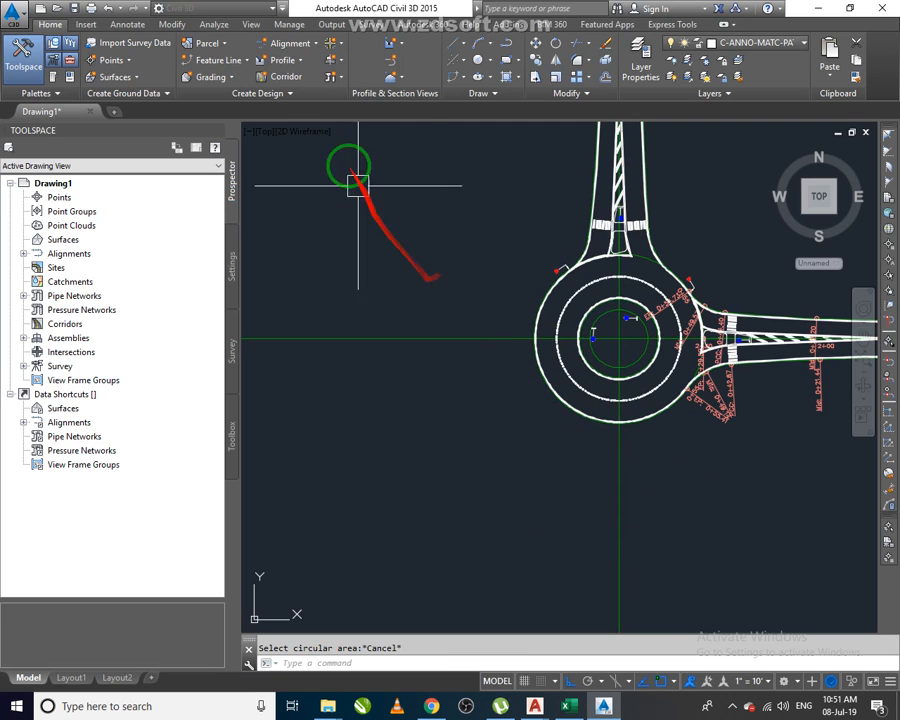
Start Add Approach, pick the roundabout's circular area, and select the approach road alignment south of it.
{"action": "left_click", "coordinate": [333, 43]}
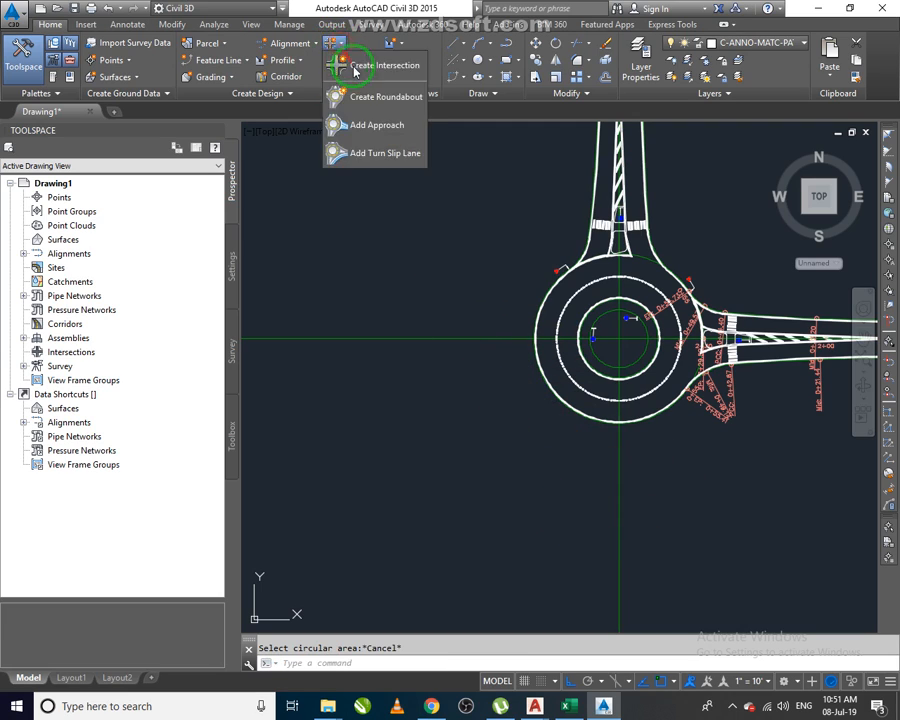
{"action": "left_click", "coordinate": [385, 127]}
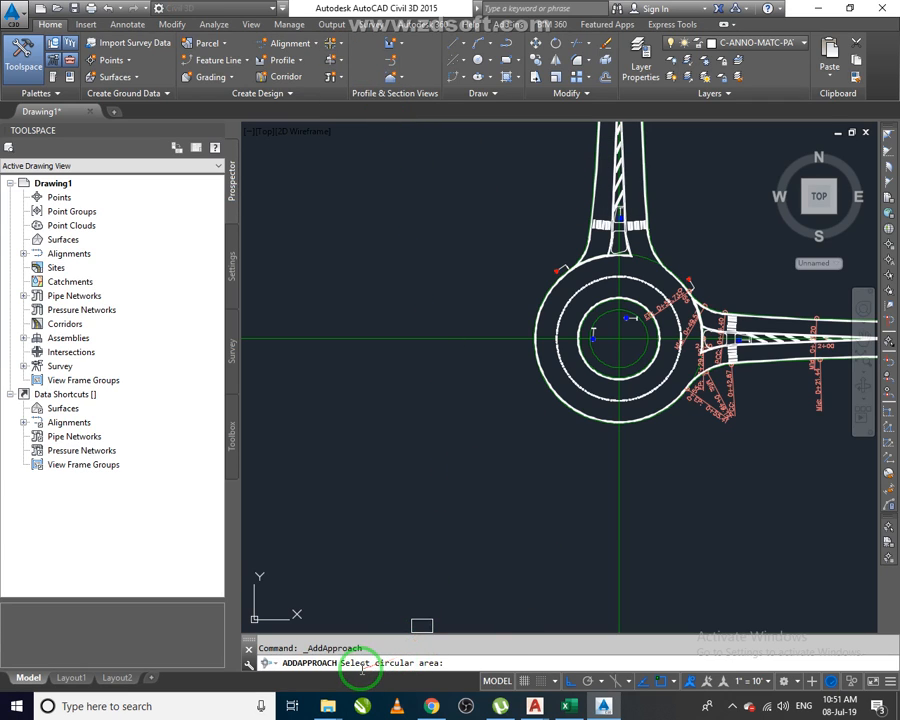
{"action": "scroll", "coordinate": [650, 300], "scroll_direction": "up", "scroll_amount": 8}
{"action": "left_click", "coordinate": [640, 273]}
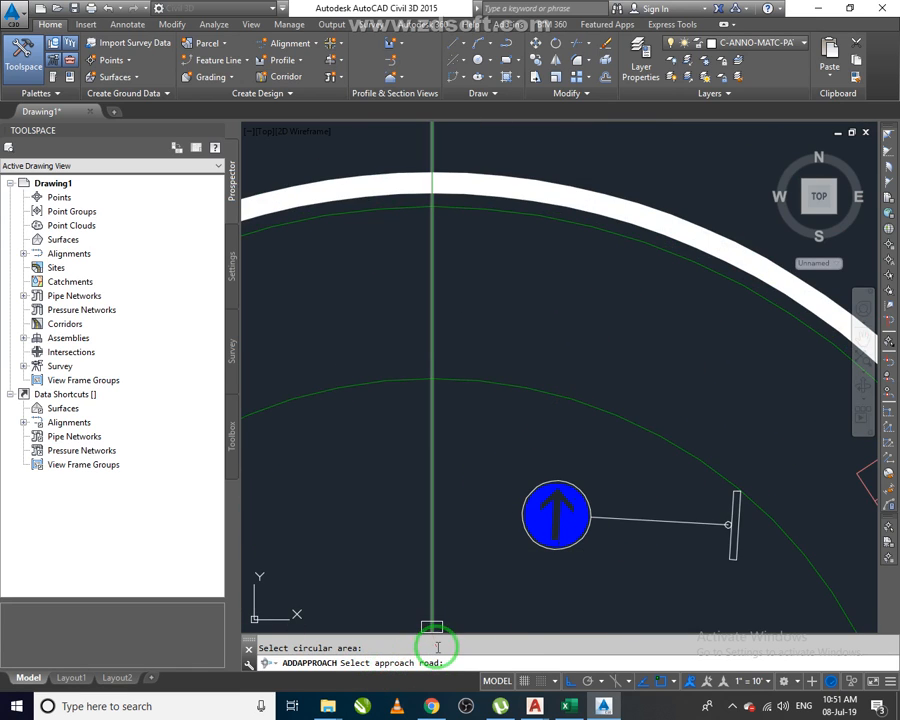
{"action": "scroll", "coordinate": [510, 420], "scroll_direction": "down", "scroll_amount": 6}
{"action": "scroll", "coordinate": [515, 438], "scroll_direction": "down", "scroll_amount": 3}
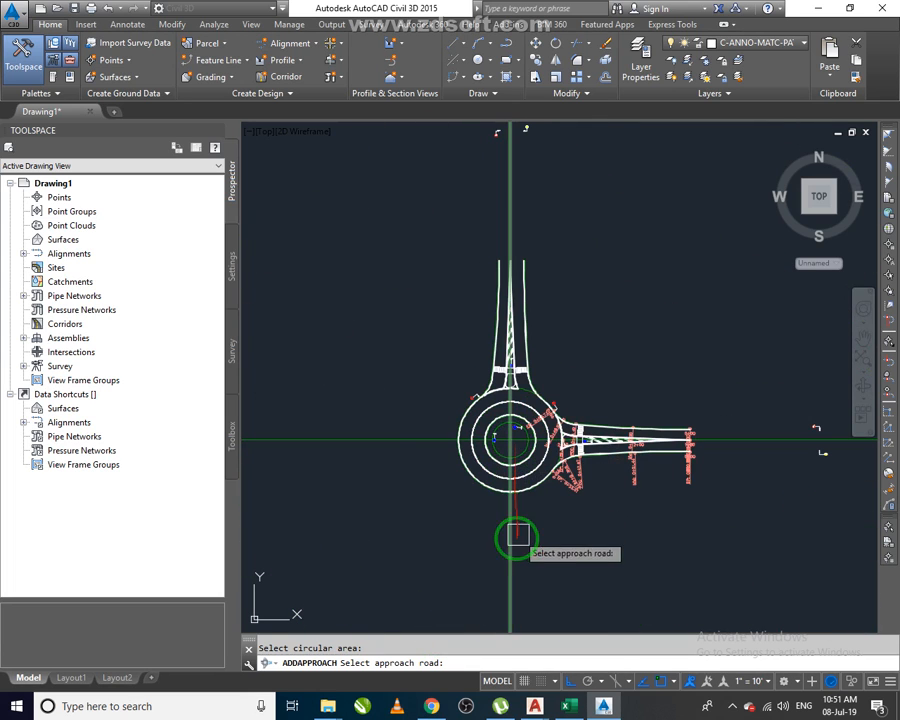
{"action": "left_click", "coordinate": [514, 542]}
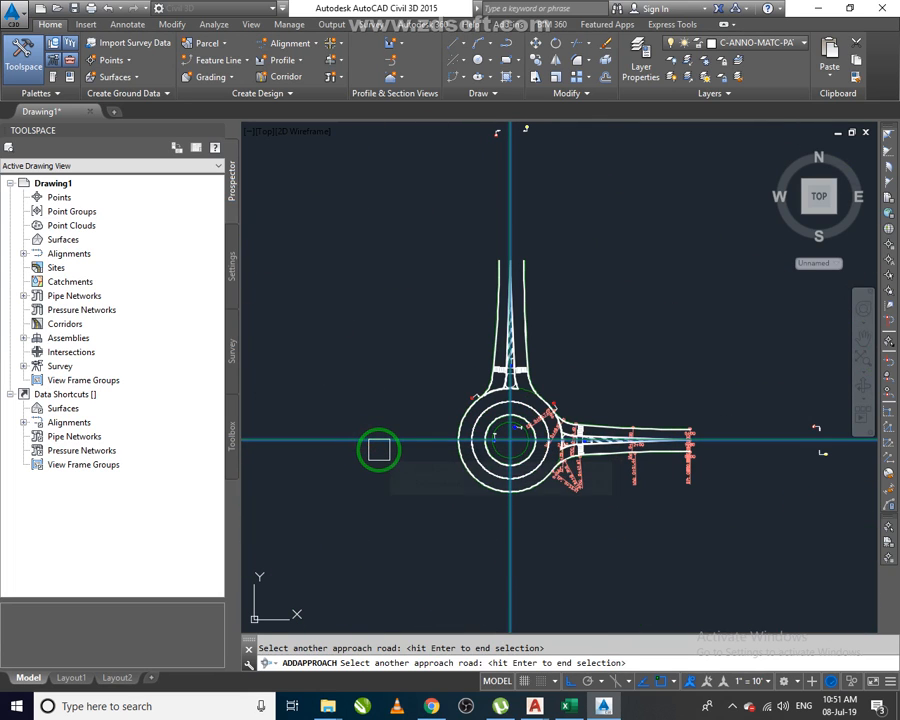
{"action": "key", "text": "Return"}
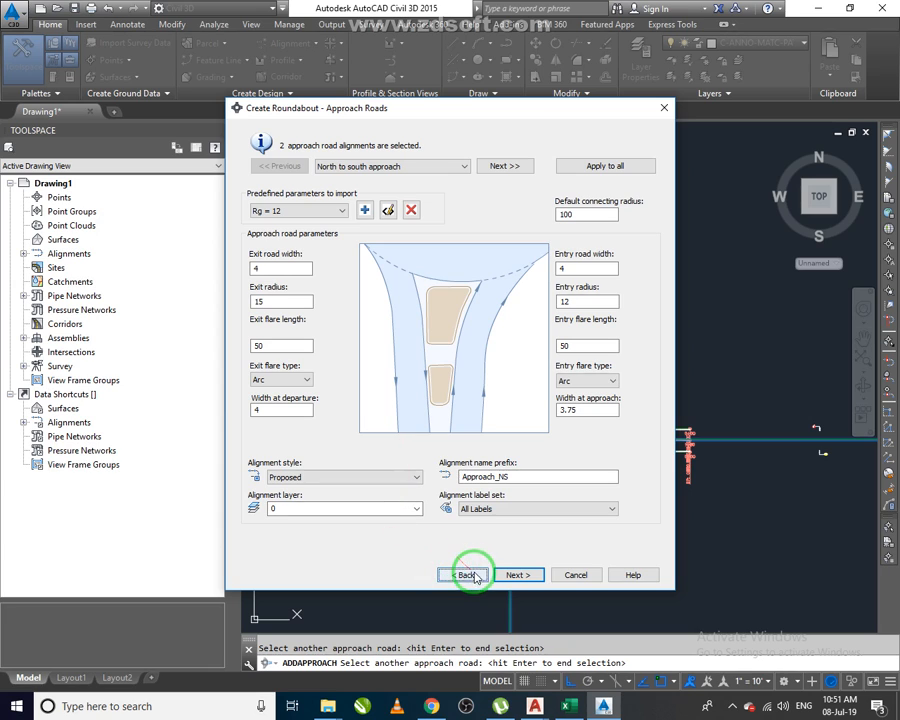
Import the Rg = 20 approach road parameters and set the alignment label set to _No Labels.
{"action": "left_click", "coordinate": [311, 210]}
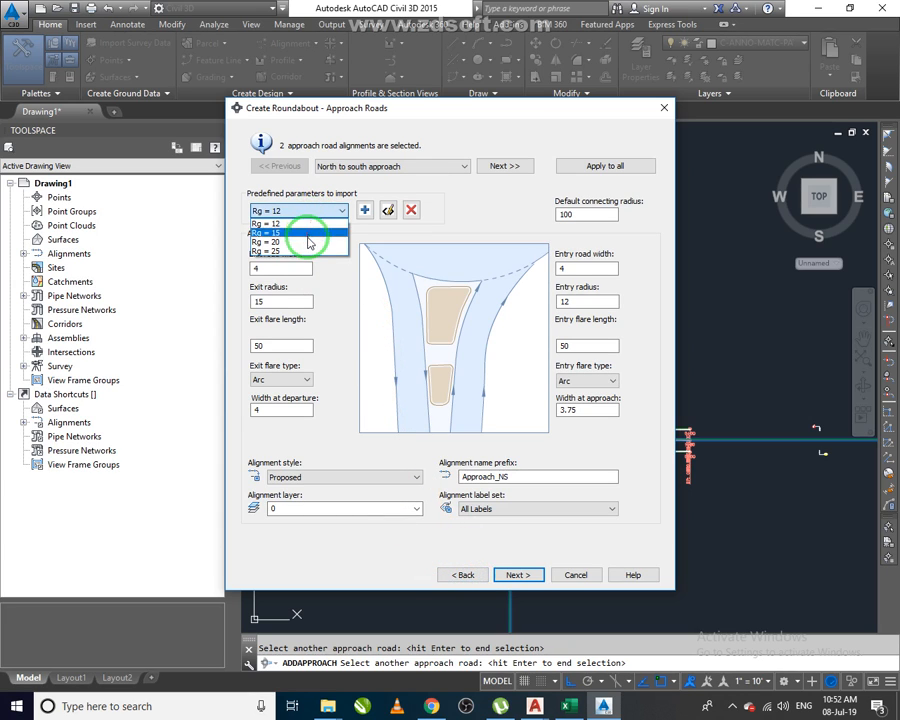
{"action": "left_click", "coordinate": [306, 236]}
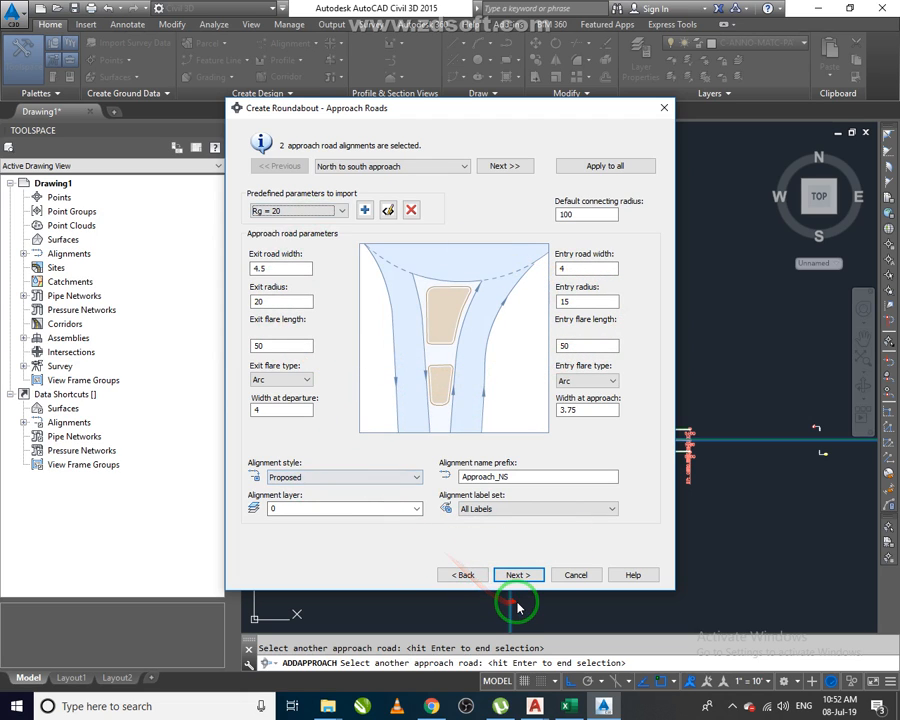
{"action": "left_click", "coordinate": [518, 508]}
{"action": "left_click", "coordinate": [516, 518]}
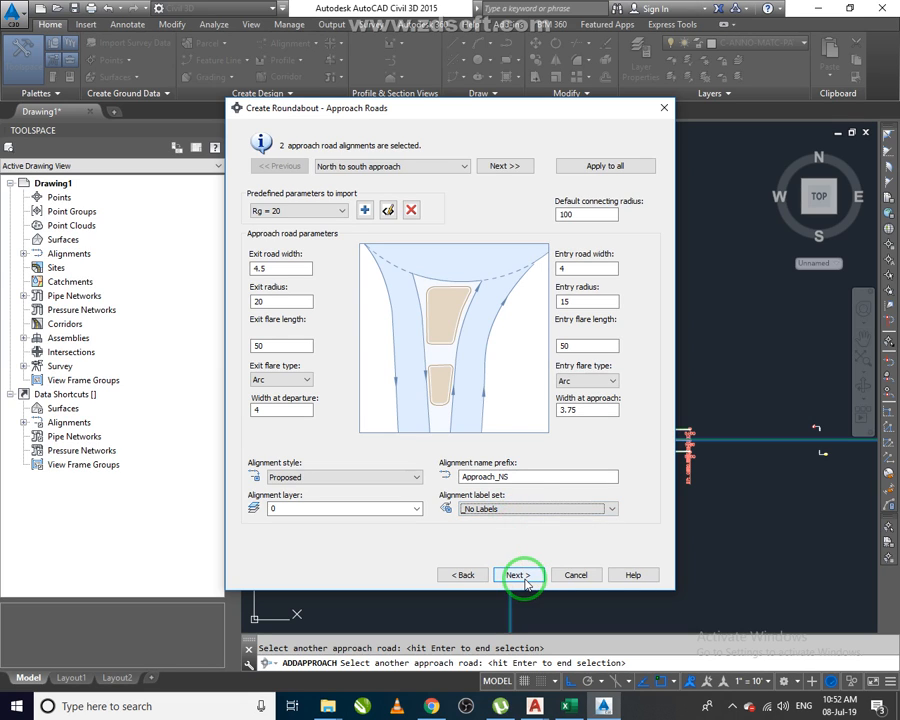
{"action": "left_click", "coordinate": [518, 575]}
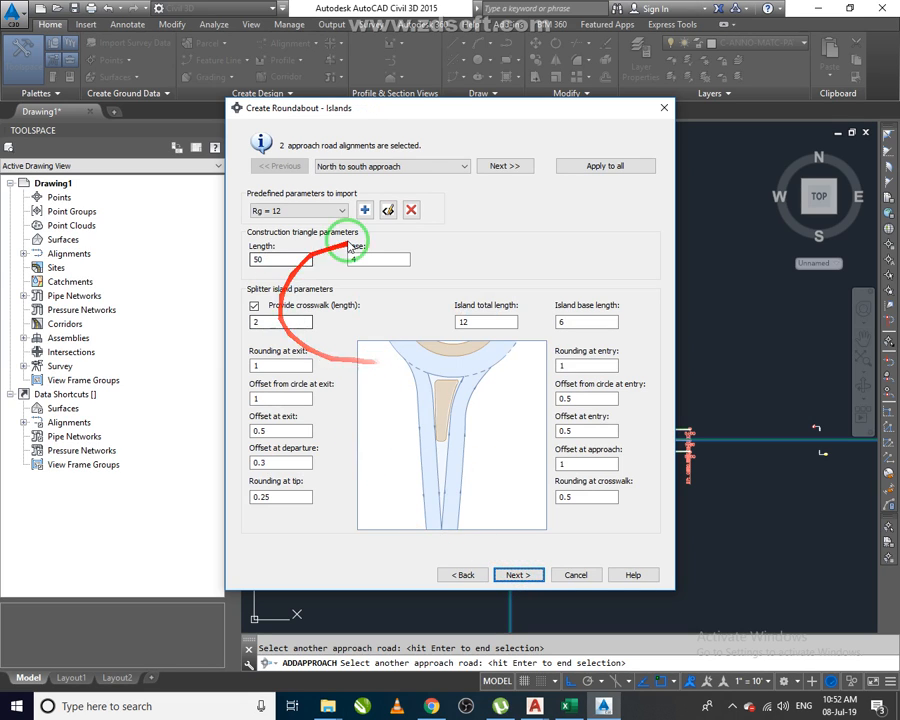
Import the Rg = 20 island parameters and finish adding the approach roads.
{"action": "left_click", "coordinate": [322, 211]}
{"action": "left_click", "coordinate": [265, 234]}
{"action": "left_click", "coordinate": [518, 575]}
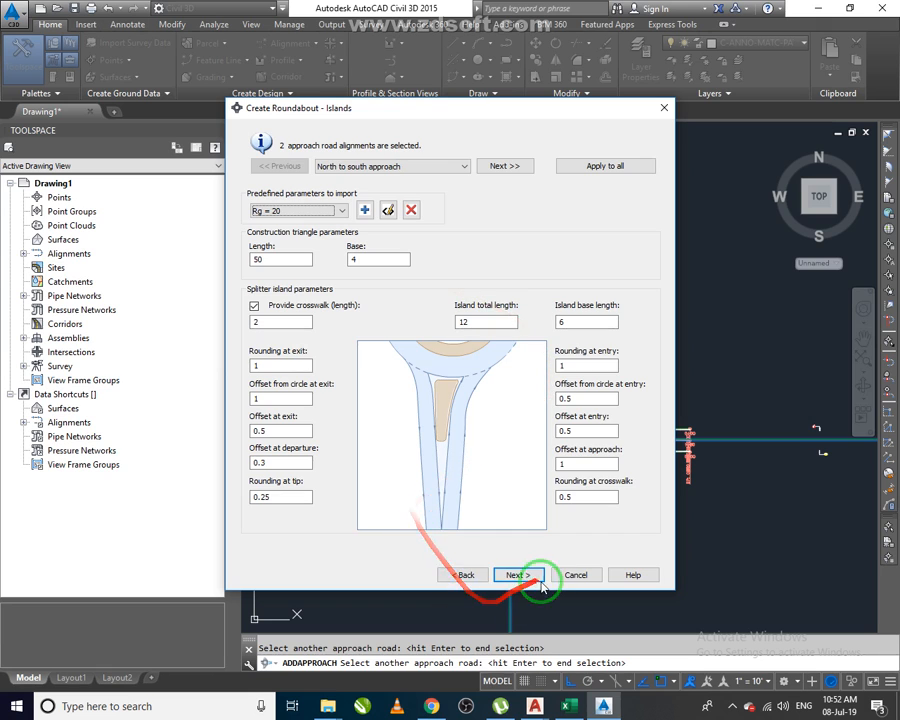
{"action": "left_click", "coordinate": [518, 576]}
{"action": "key", "text": "Return"}
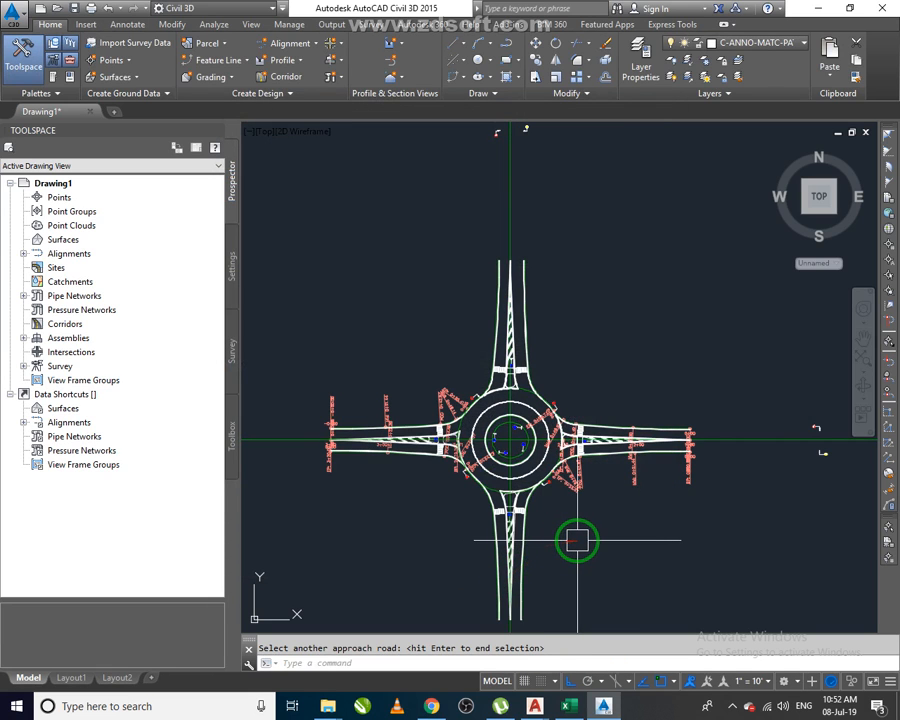
Zoom and pan around the roundabout to inspect the newly added approach roads and islands.
{"action": "left_click", "coordinate": [570, 567]}
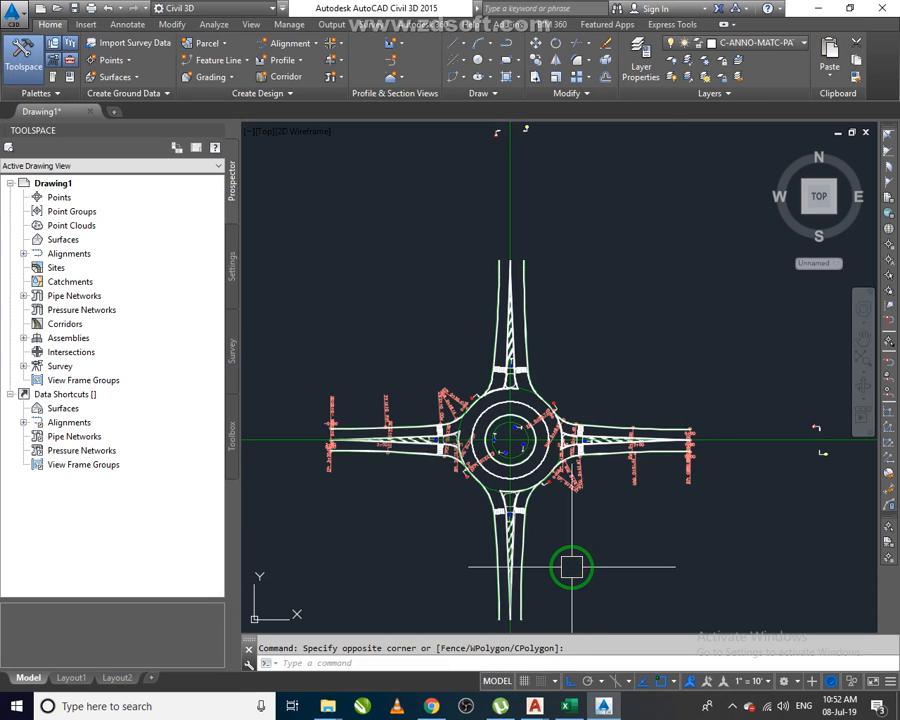
{"action": "key", "text": "Escape"}
{"action": "middle_click_drag", "start_coordinate": [530, 487], "coordinate": [549, 441]}
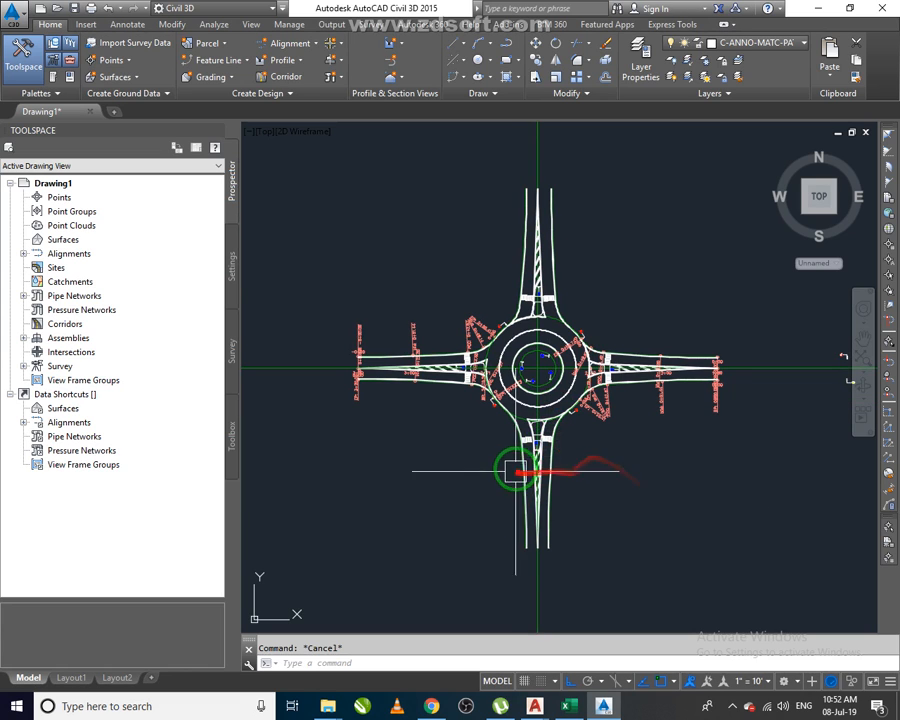
{"action": "scroll", "coordinate": [538, 438], "scroll_direction": "up", "scroll_amount": 5}
{"action": "scroll", "coordinate": [542, 465], "scroll_direction": "up", "scroll_amount": 2}
{"action": "scroll", "coordinate": [542, 466], "scroll_direction": "down", "scroll_amount": 4}
{"action": "mouse_move", "coordinate": [547, 544]}
{"action": "middle_mouse_down"}
{"action": "mouse_move", "coordinate": [496, 542]}
{"action": "mouse_move", "coordinate": [480, 476]}
{"action": "middle_mouse_up"}
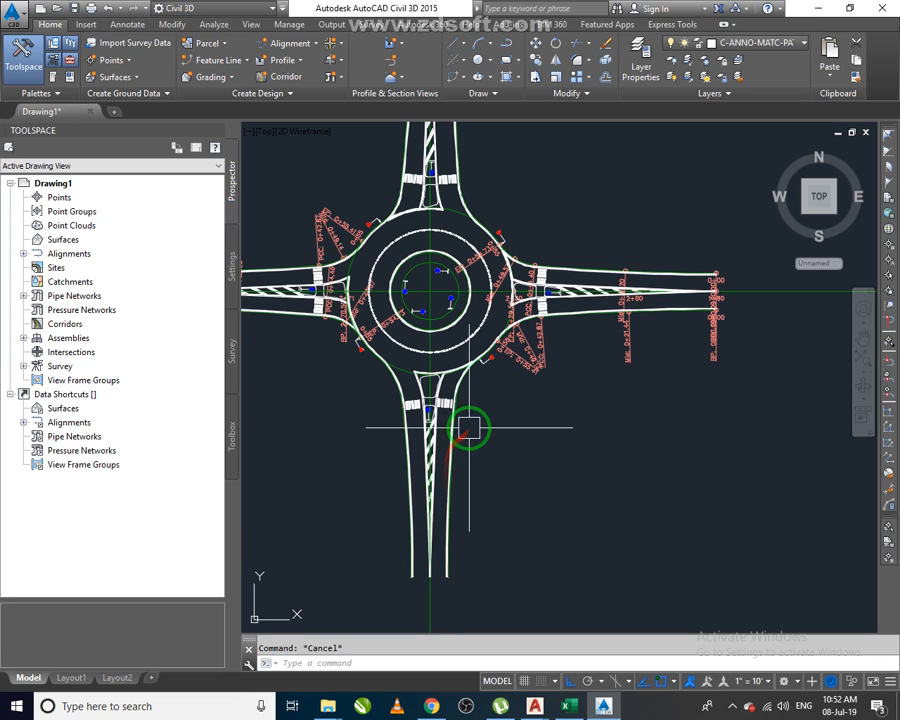
{"action": "middle_click_drag", "start_coordinate": [502, 426], "coordinate": [595, 454]}
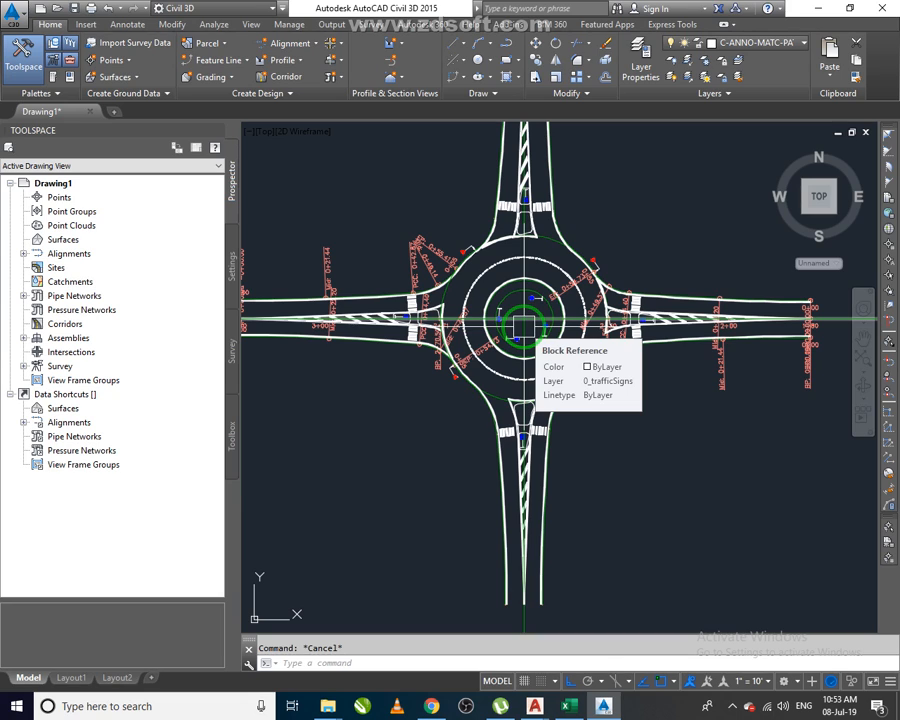
{"action": "left_click_drag", "start_coordinate": [522, 322], "coordinate": [570, 443]}
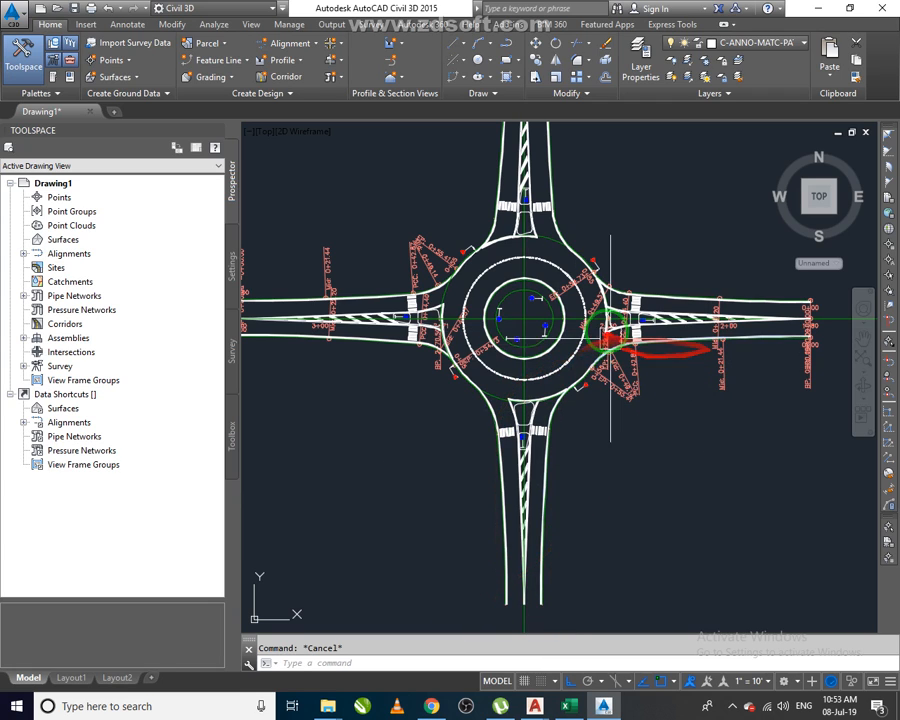
{"action": "scroll", "coordinate": [518, 452], "scroll_direction": "up", "scroll_amount": 2}
{"action": "middle_click_drag", "start_coordinate": [552, 494], "coordinate": [518, 377]}
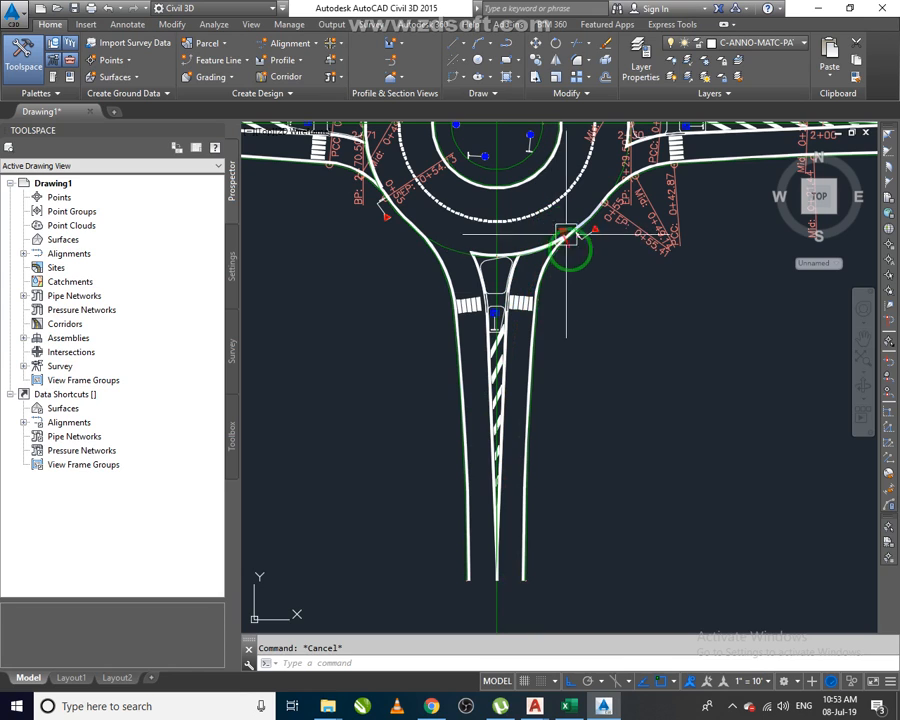
{"action": "middle_click_drag", "start_coordinate": [572, 253], "coordinate": [532, 446]}
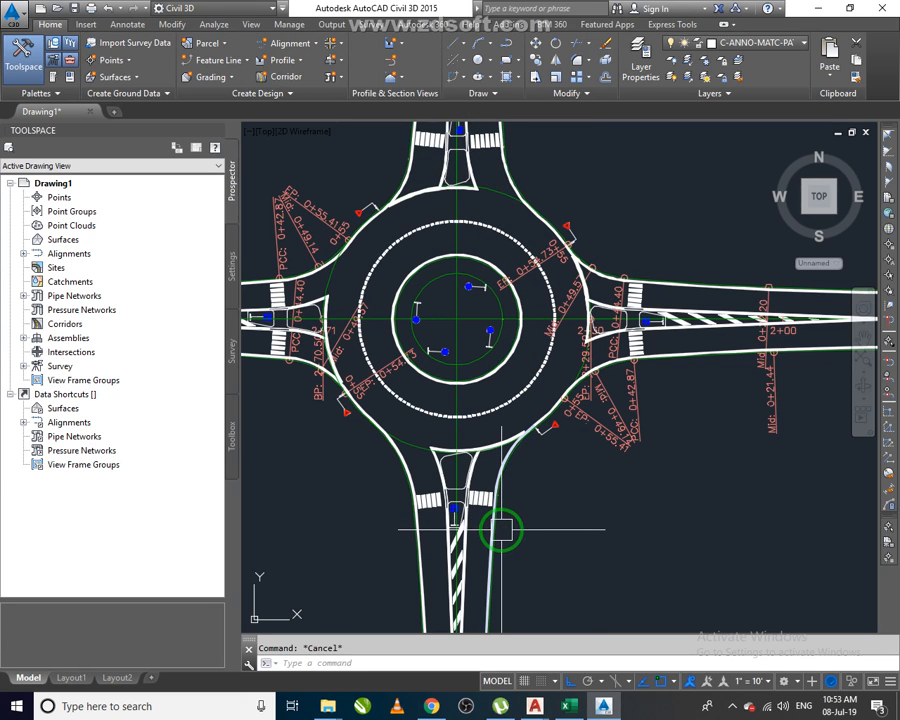
{"action": "middle_click_drag", "start_coordinate": [430, 553], "coordinate": [446, 514]}
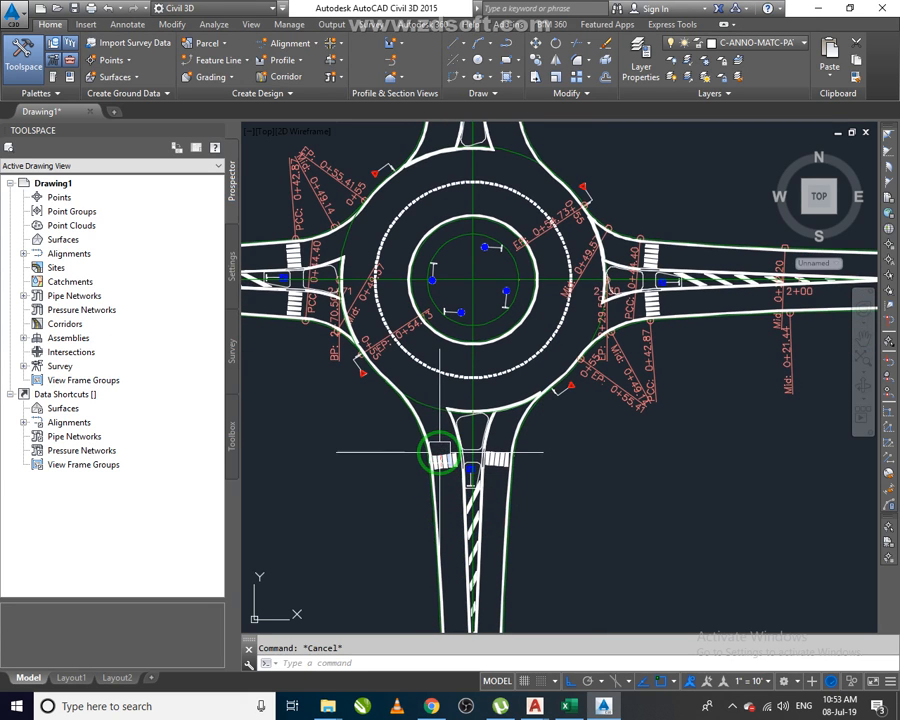
Switch to the browser and open the Roundabout Basics video in full screen.
{"action": "left_click", "coordinate": [437, 704]}
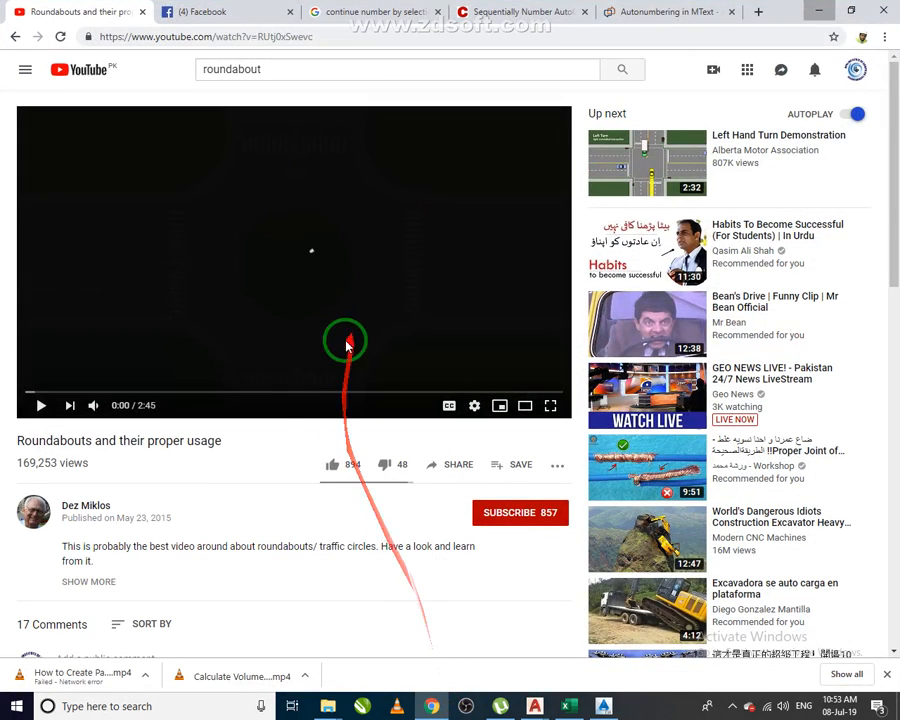
{"action": "left_click", "coordinate": [14, 40]}
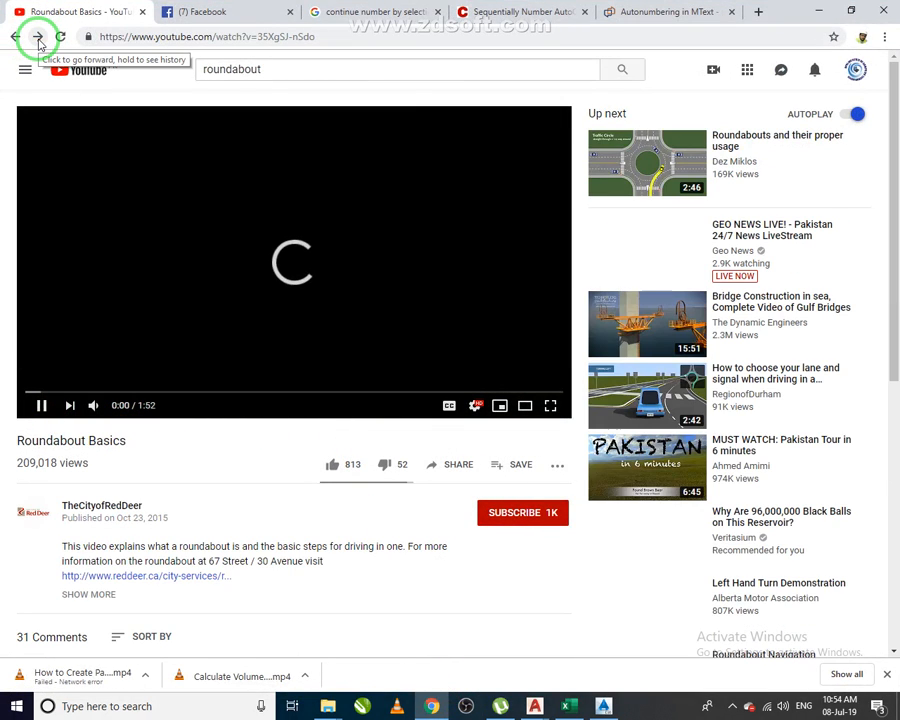
{"action": "left_click", "coordinate": [549, 406]}
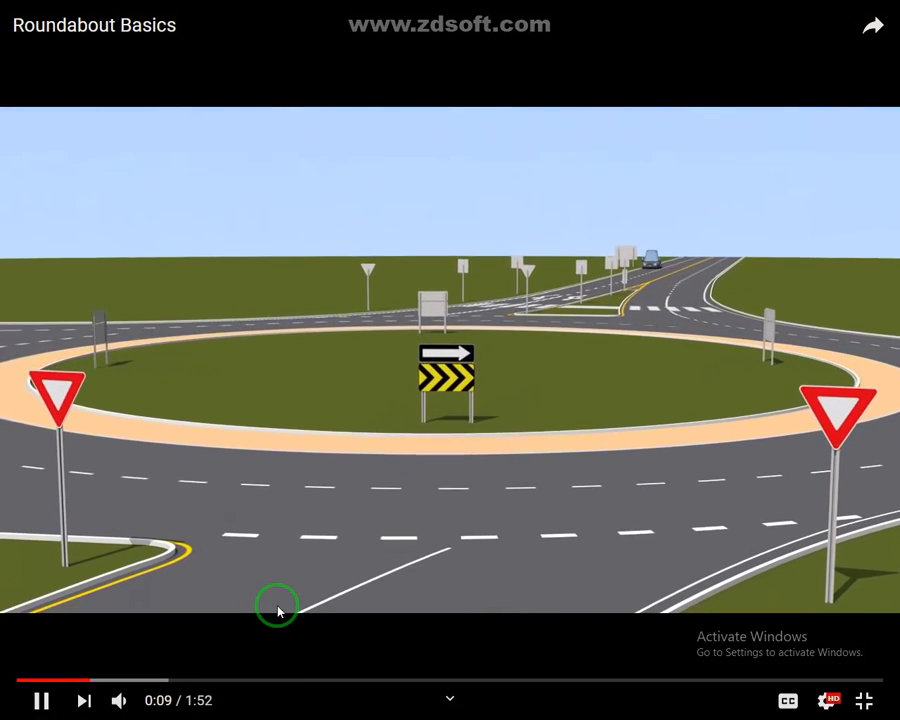
Watch the Roundabout Basics video for reference on markings, skipping through it, then return to Civil 3D.
{"action": "left_click", "coordinate": [275, 612]}
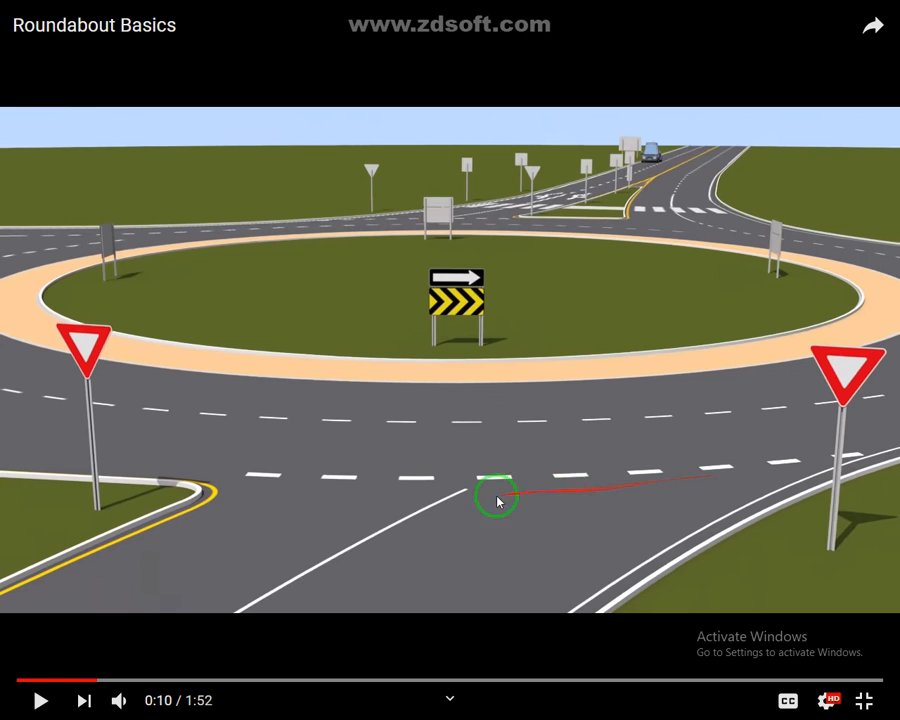
{"action": "left_click", "coordinate": [779, 272]}
{"action": "left_click", "coordinate": [168, 682]}
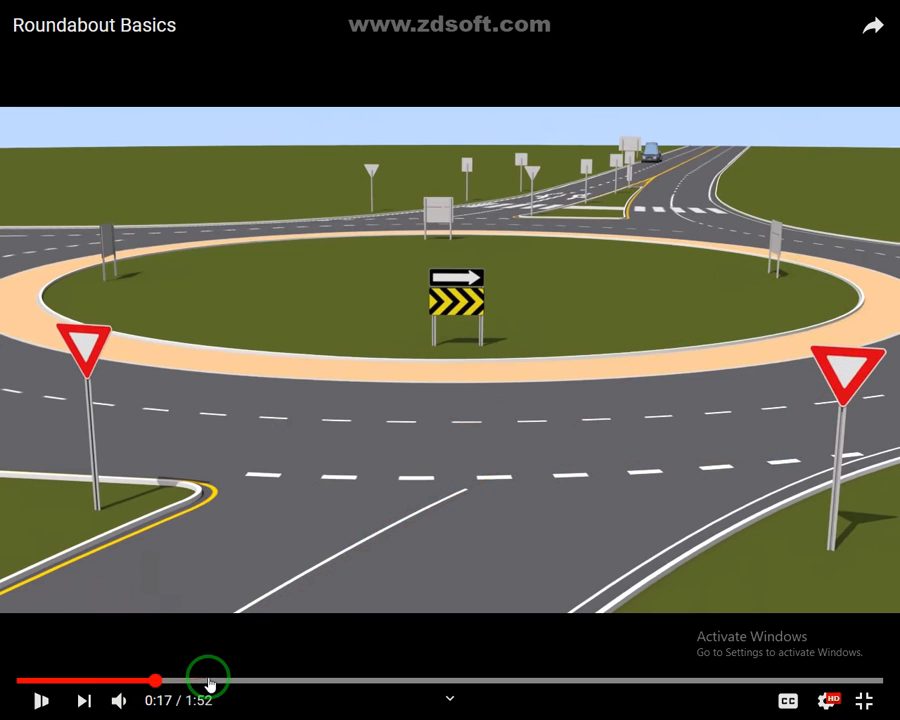
{"action": "key", "text": "space"}
{"action": "key", "text": "space"}
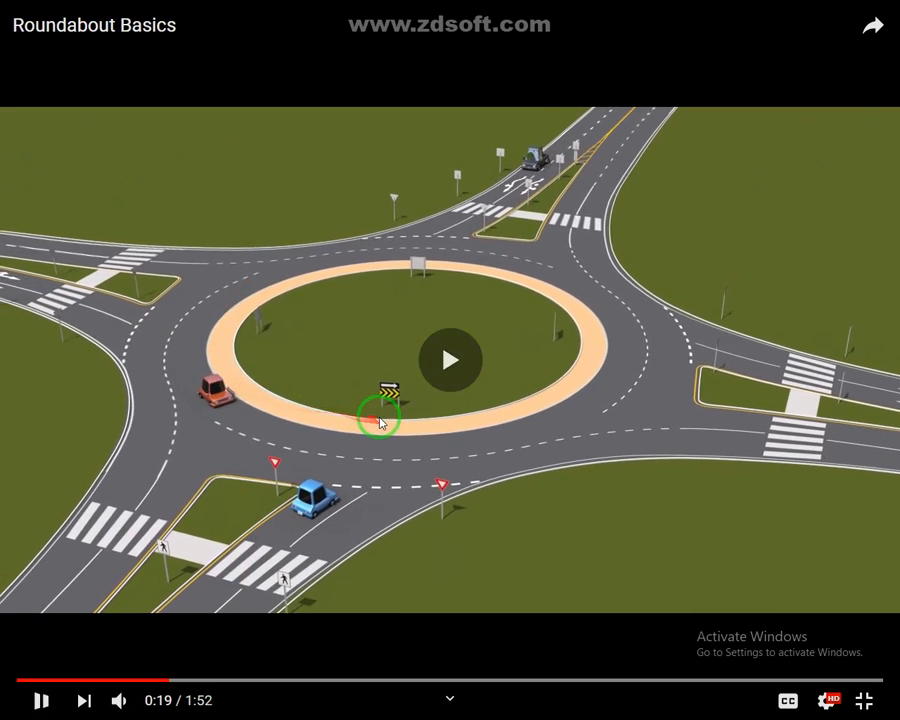
{"action": "key", "text": "space"}
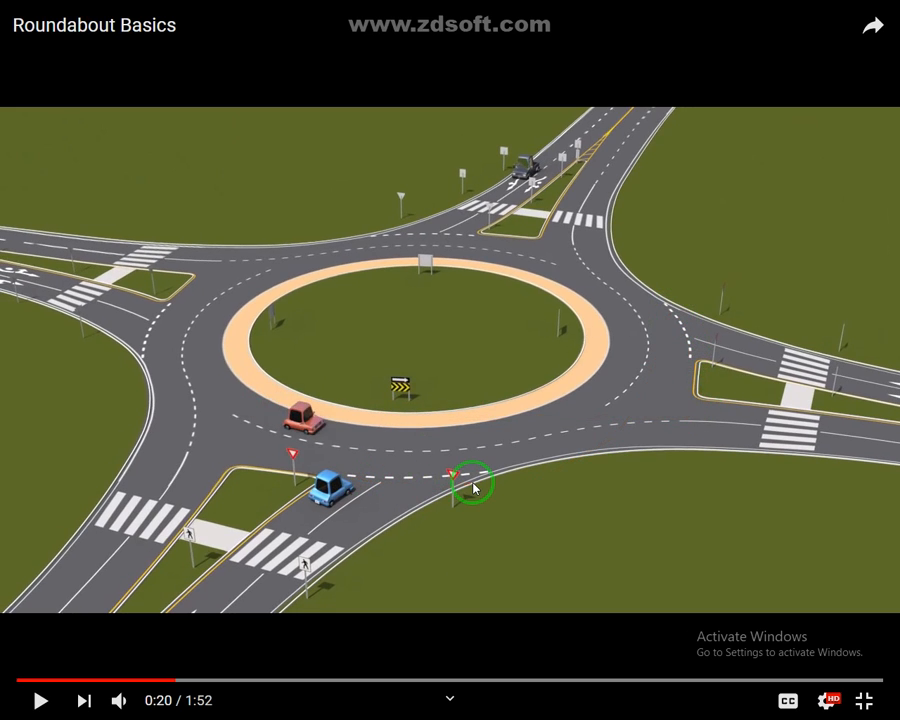
{"action": "key", "text": "space"}
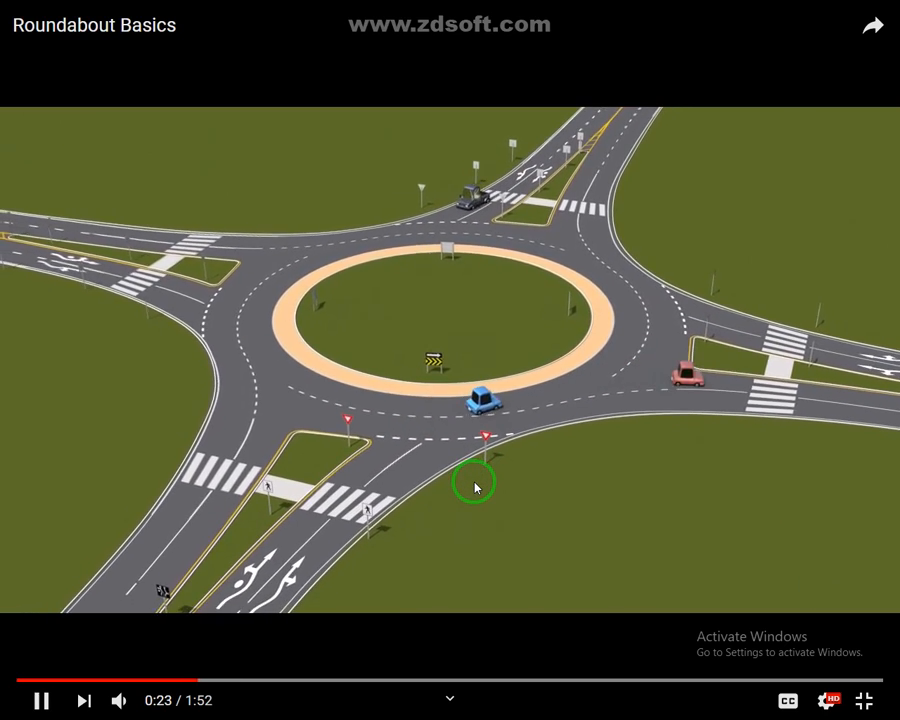
{"action": "key", "text": "space"}
{"action": "key", "text": "space"}
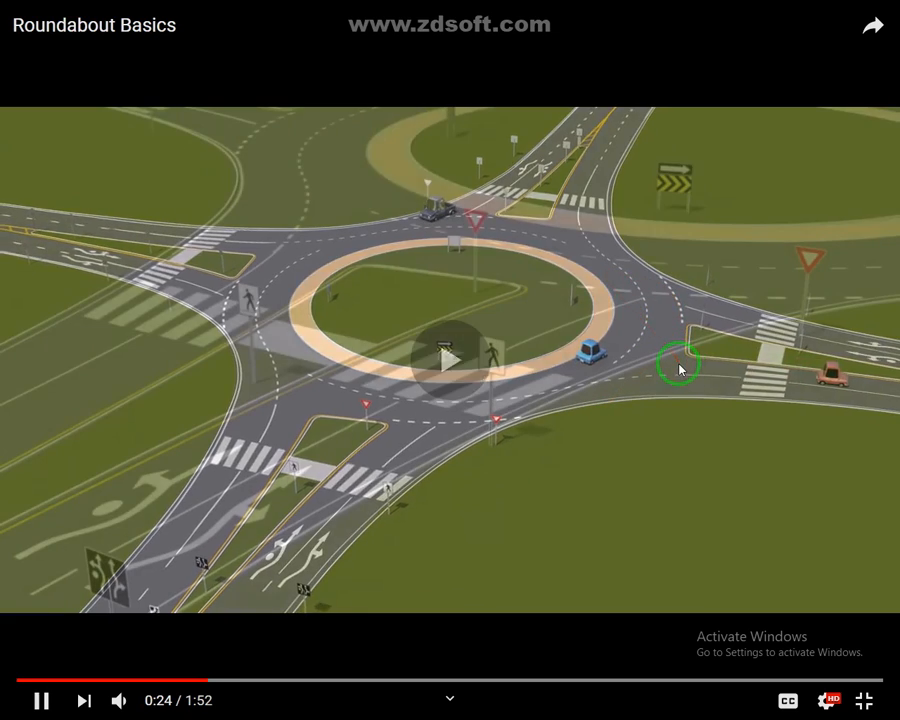
{"action": "left_click", "coordinate": [317, 679]}
{"action": "left_click", "coordinate": [451, 680]}
{"action": "left_click", "coordinate": [545, 681]}
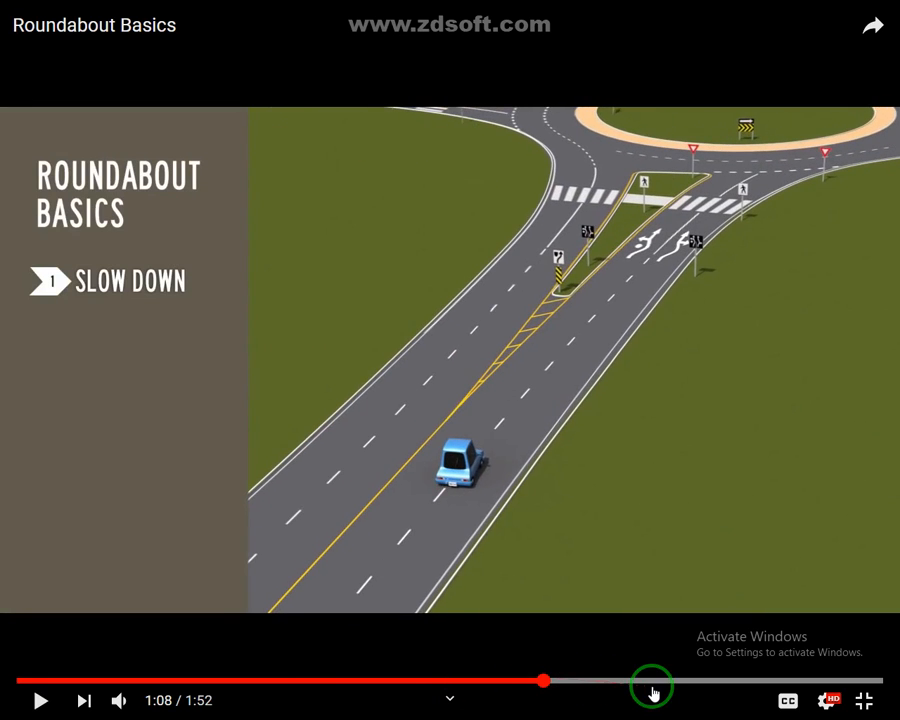
{"action": "left_click", "coordinate": [706, 679]}
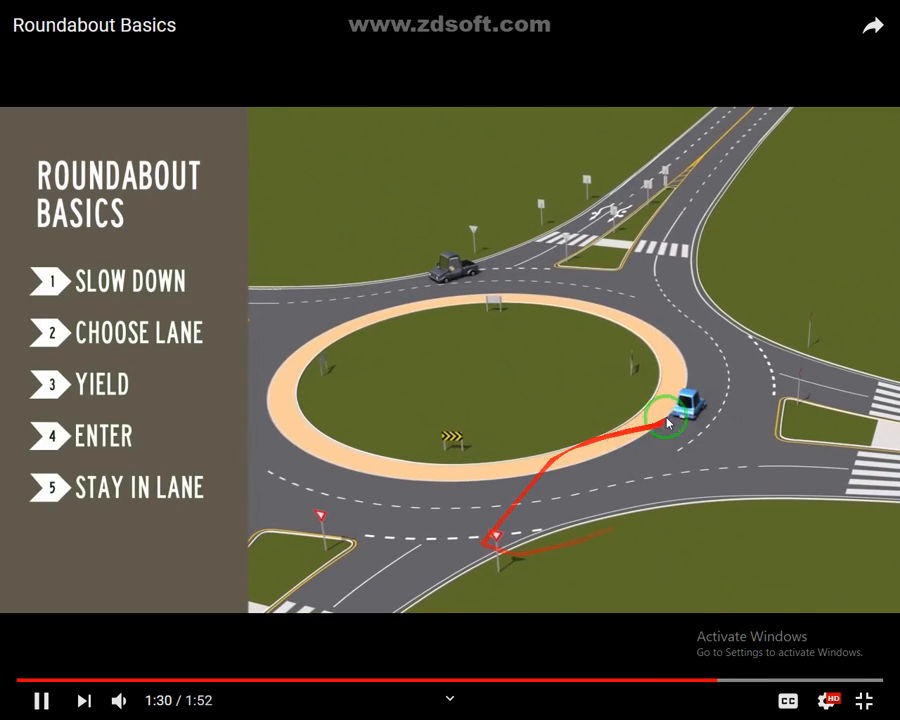
{"action": "left_click", "coordinate": [641, 537]}
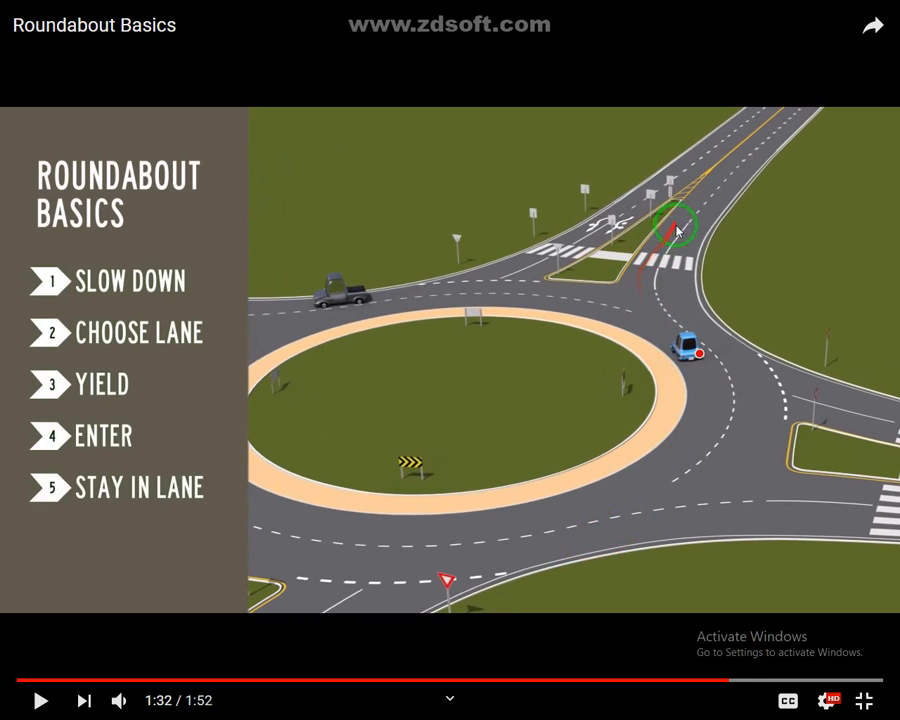
{"action": "left_click", "coordinate": [649, 335]}
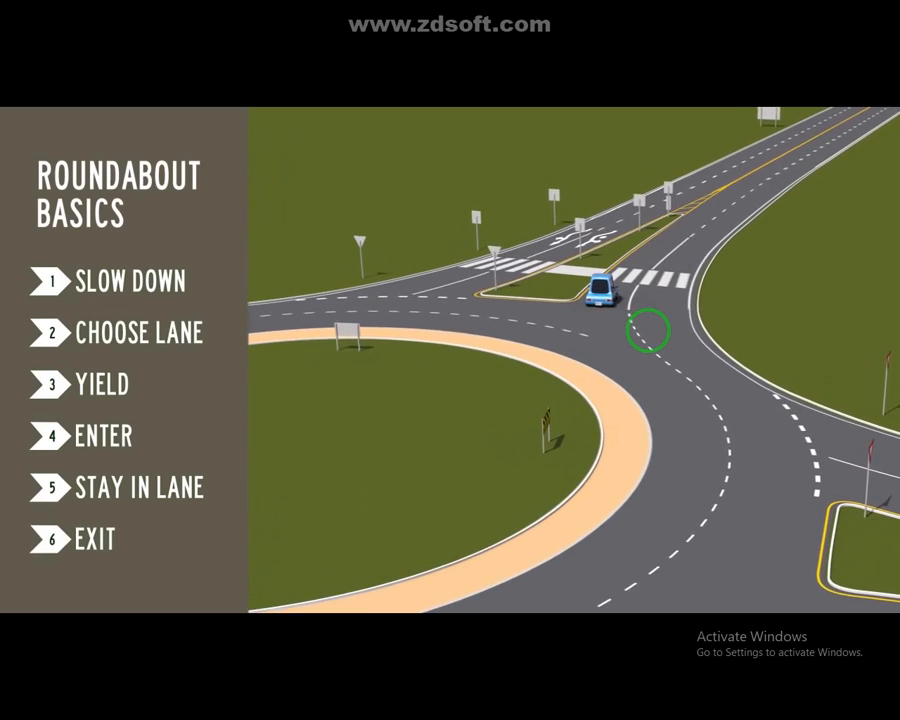
{"action": "left_click", "coordinate": [649, 335]}
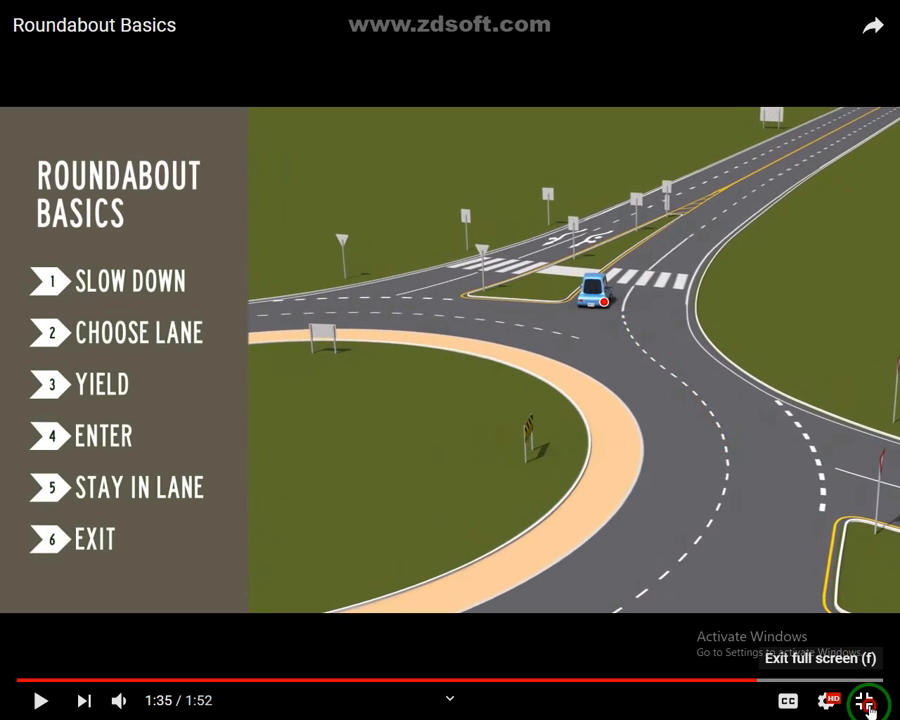
{"action": "left_click", "coordinate": [864, 701]}
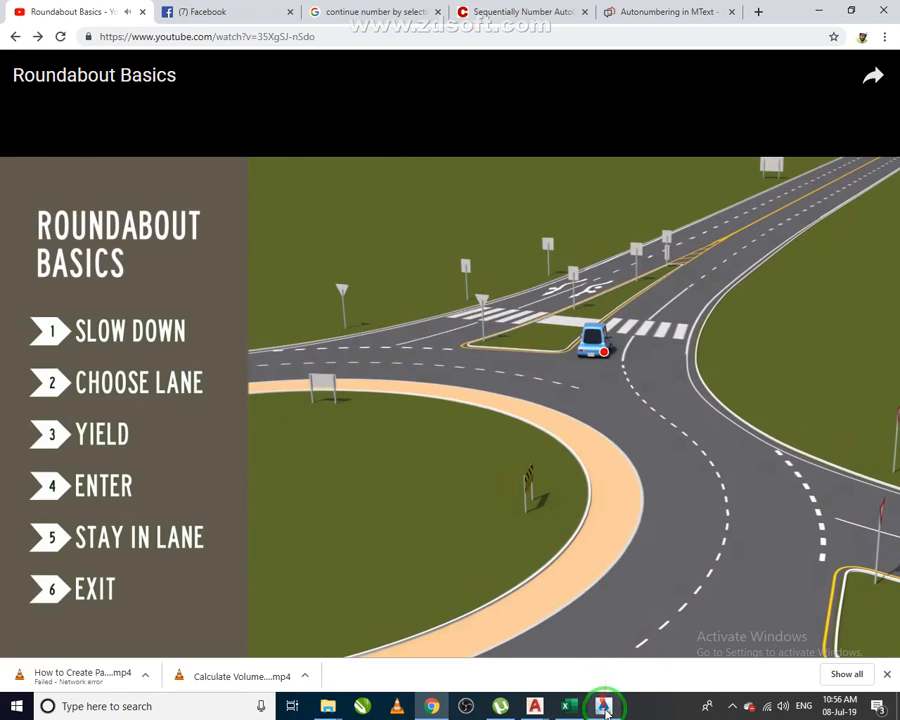
{"action": "left_click", "coordinate": [603, 706]}
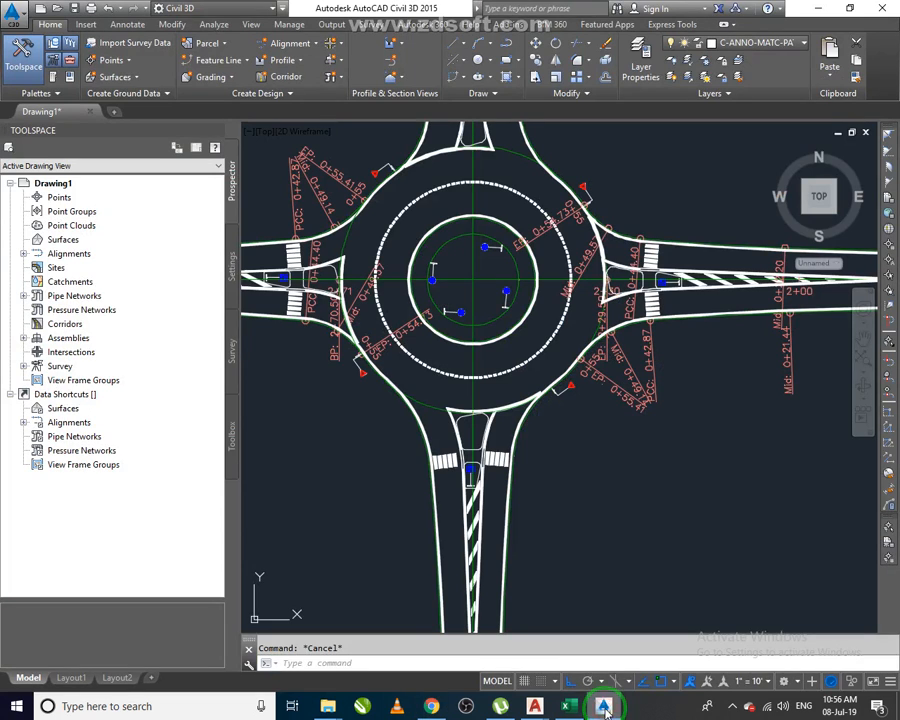
Zoom and pan around the roundabout to inspect the approach roads, islands and markings.
{"action": "left_click", "coordinate": [732, 706]}
{"action": "left_click", "coordinate": [604, 518]}
{"action": "left_click", "coordinate": [598, 556]}
{"action": "scroll", "coordinate": [515, 397], "scroll_direction": "up", "scroll_amount": 4}
{"action": "mouse_move", "coordinate": [522, 413]}
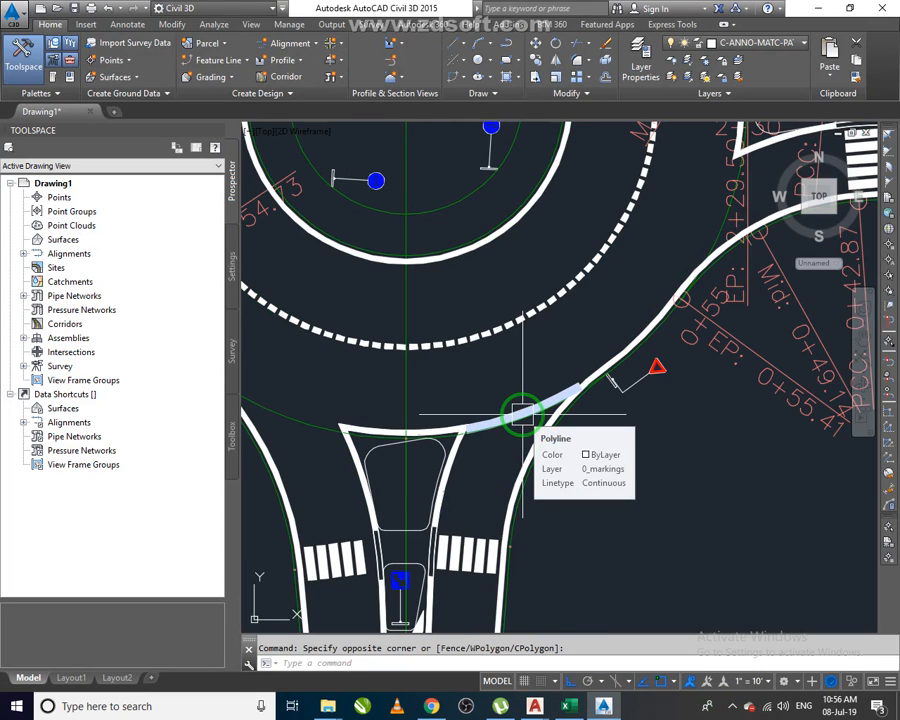
{"action": "scroll", "coordinate": [522, 413], "scroll_direction": "down", "scroll_amount": 5}
{"action": "scroll", "coordinate": [545, 453], "scroll_direction": "up", "scroll_amount": 1}
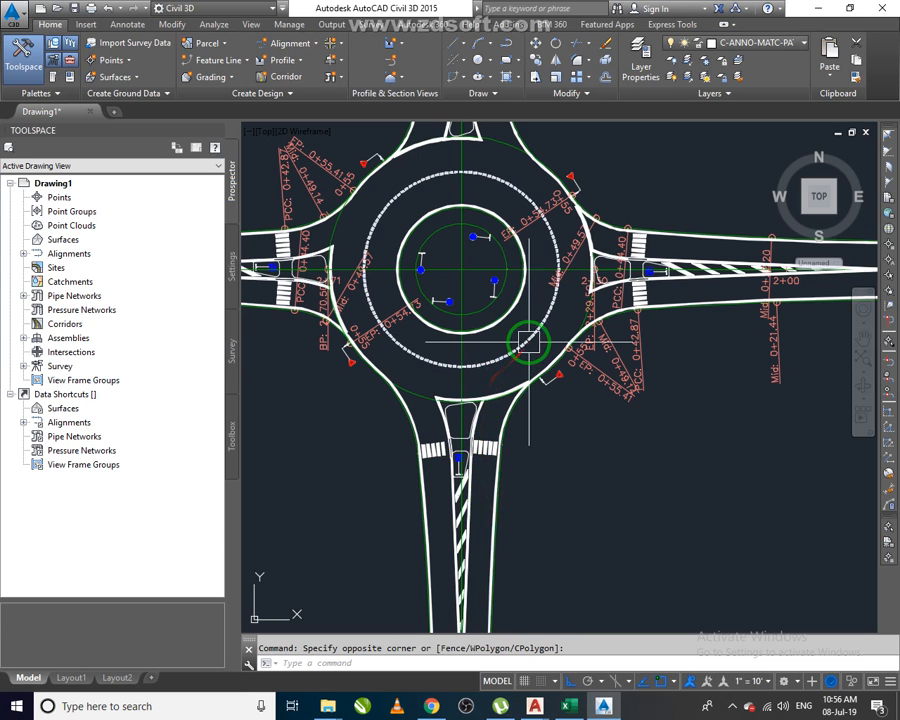
{"action": "middle_click_drag", "start_coordinate": [528, 283], "coordinate": [535, 463]}
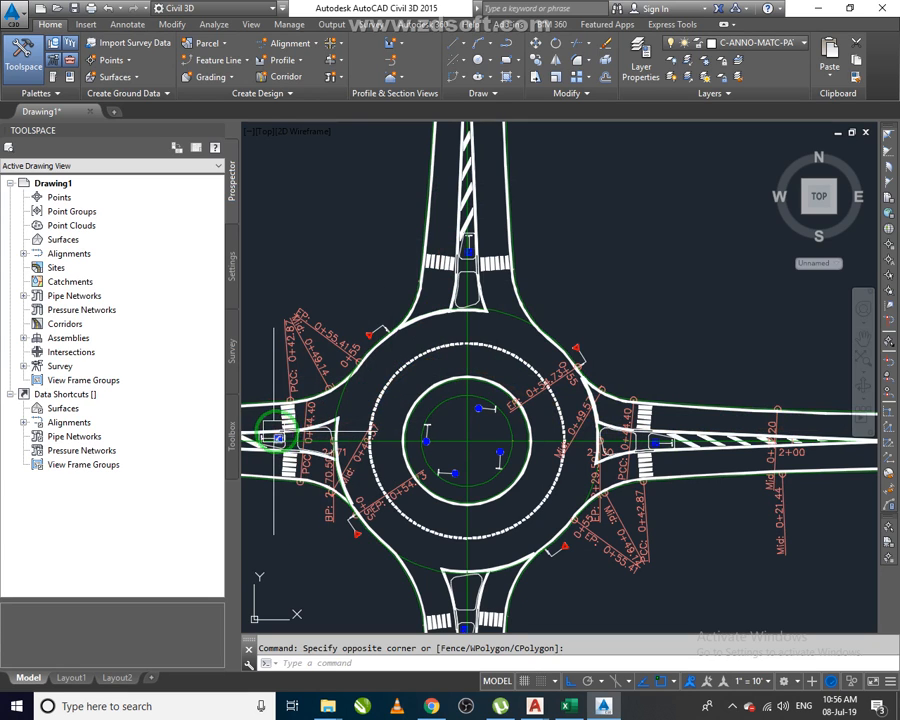
{"action": "scroll", "coordinate": [530, 366], "scroll_direction": "down", "scroll_amount": 2}
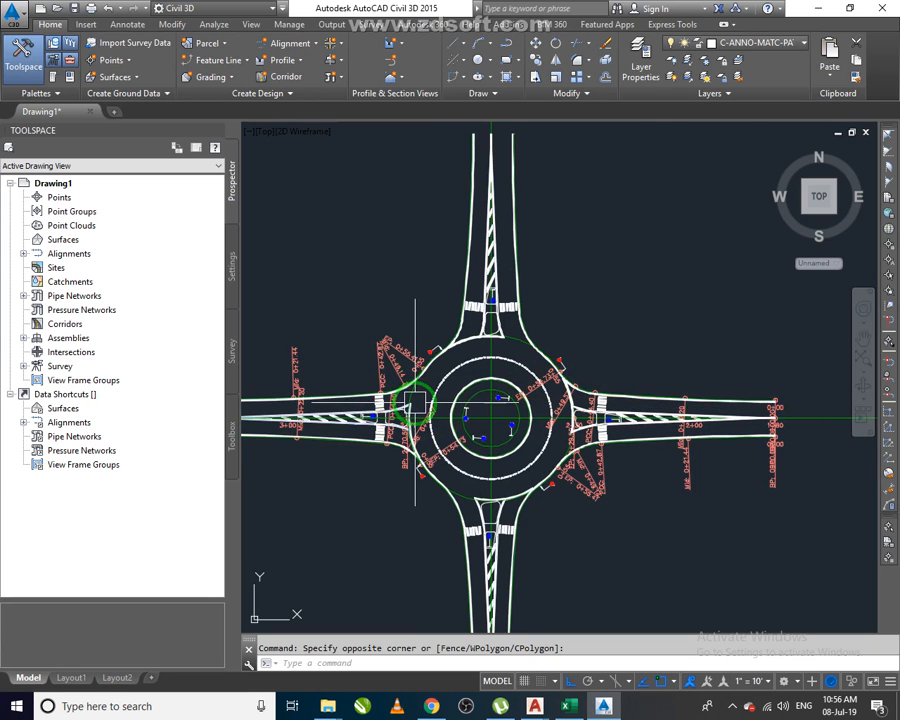
{"action": "middle_click_drag", "start_coordinate": [602, 464], "coordinate": [603, 456]}
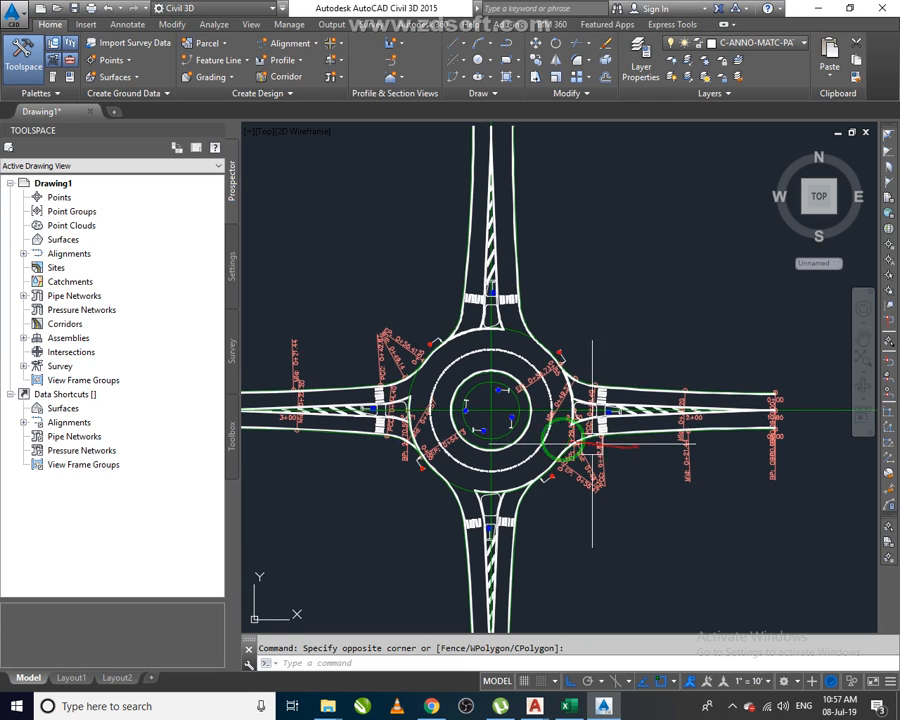
{"action": "scroll", "coordinate": [430, 445], "scroll_direction": "up", "scroll_amount": 2}
{"action": "middle_click_drag", "start_coordinate": [599, 530], "coordinate": [597, 374]}
{"action": "scroll", "coordinate": [596, 374], "scroll_direction": "down", "scroll_amount": 3}
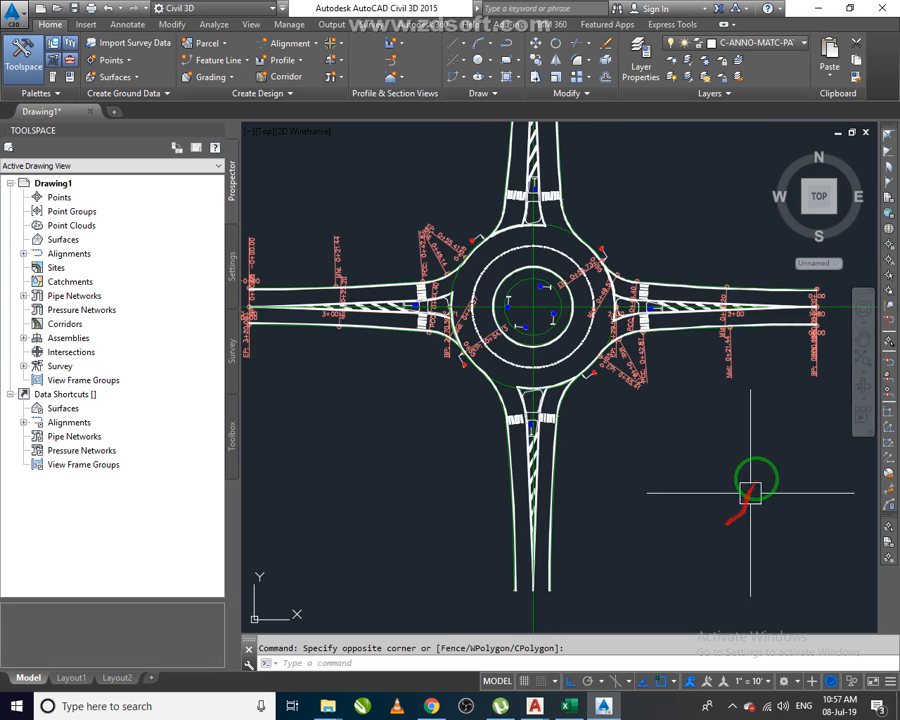
Switch to the browser and search YouTube for turn slip road 3d reference videos.
{"action": "left_click", "coordinate": [435, 706]}
{"action": "left_click", "coordinate": [294, 70]}
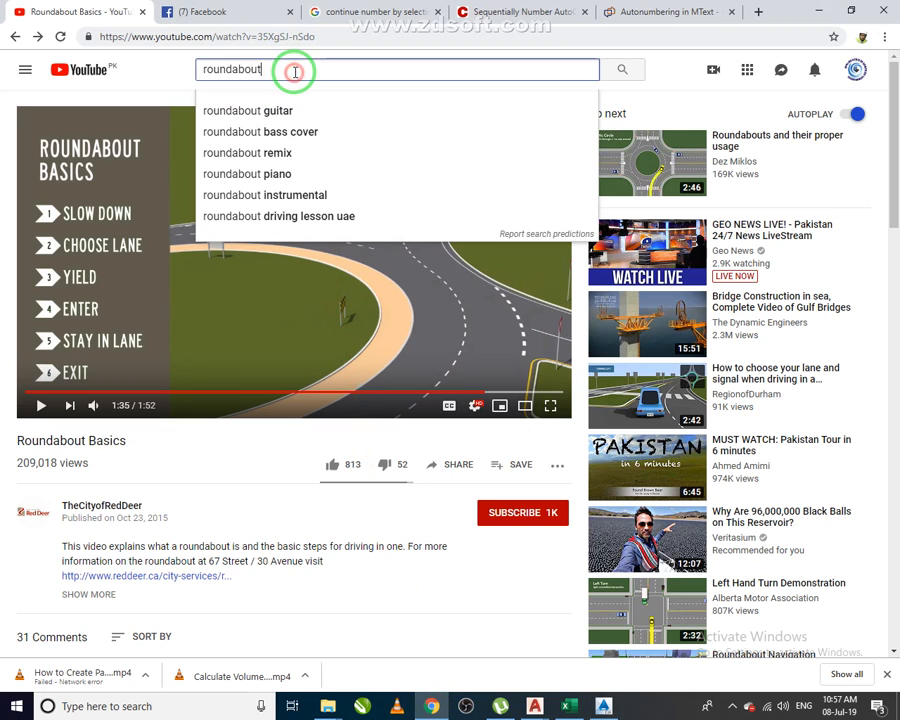
{"action": "type", "text": "turn slip"}
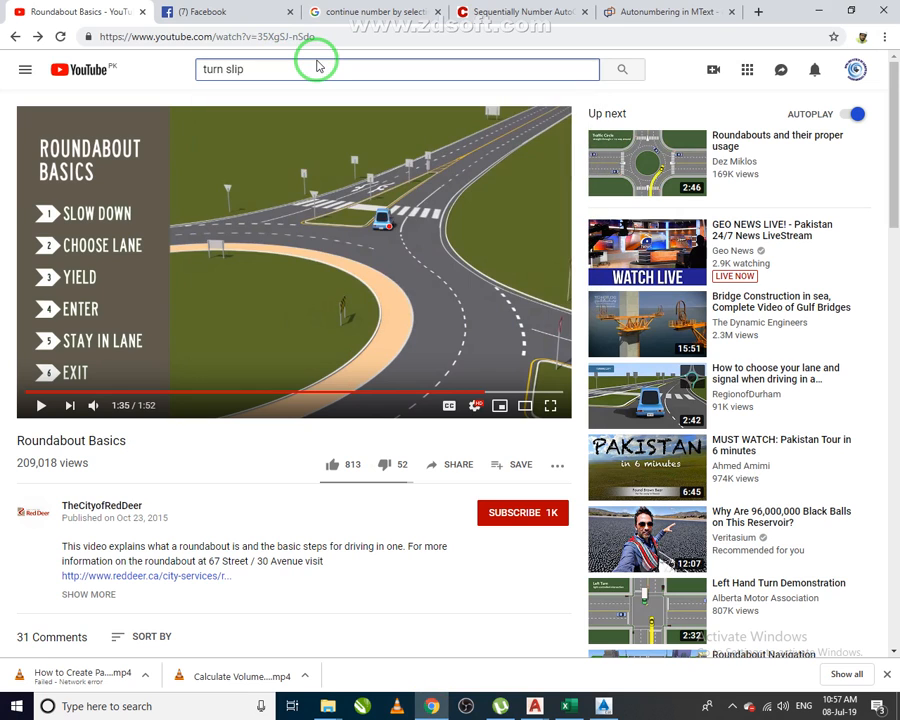
{"action": "key", "text": "Return"}
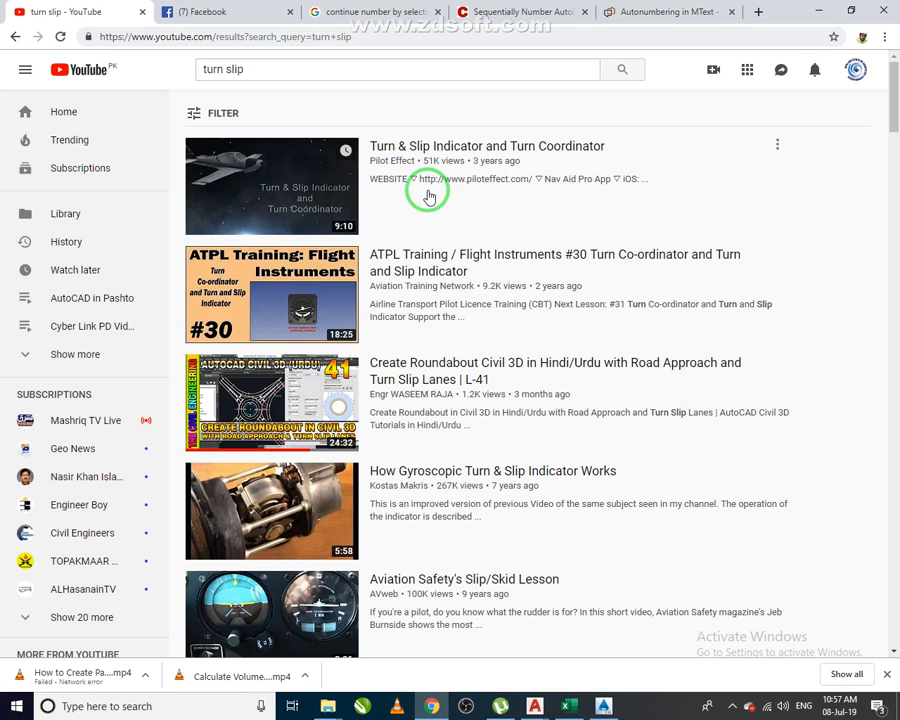
{"action": "mouse_move", "coordinate": [428, 196]}
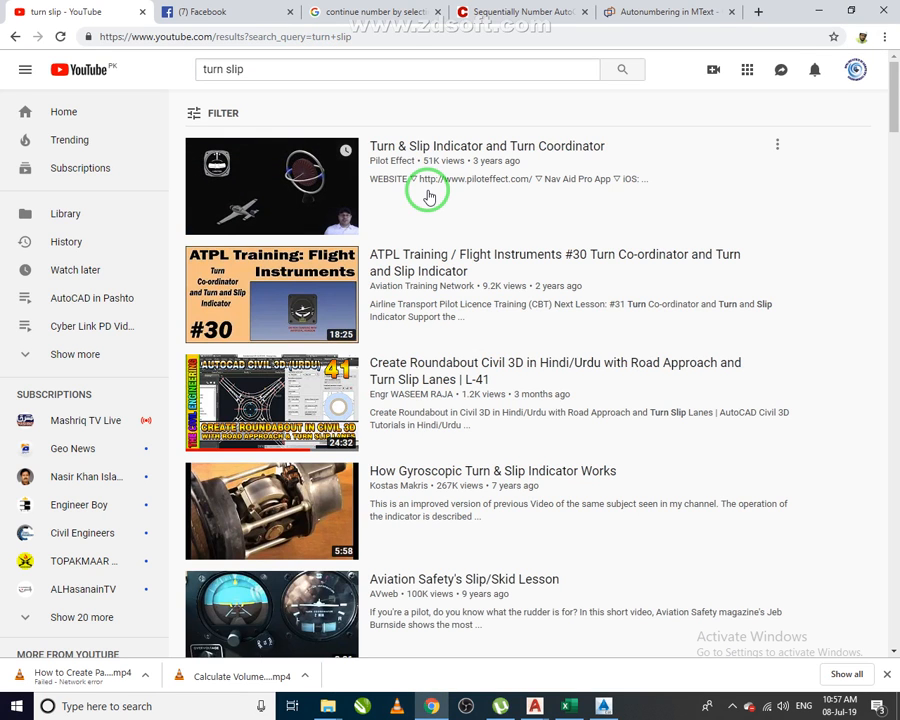
{"action": "left_click", "coordinate": [331, 70]}
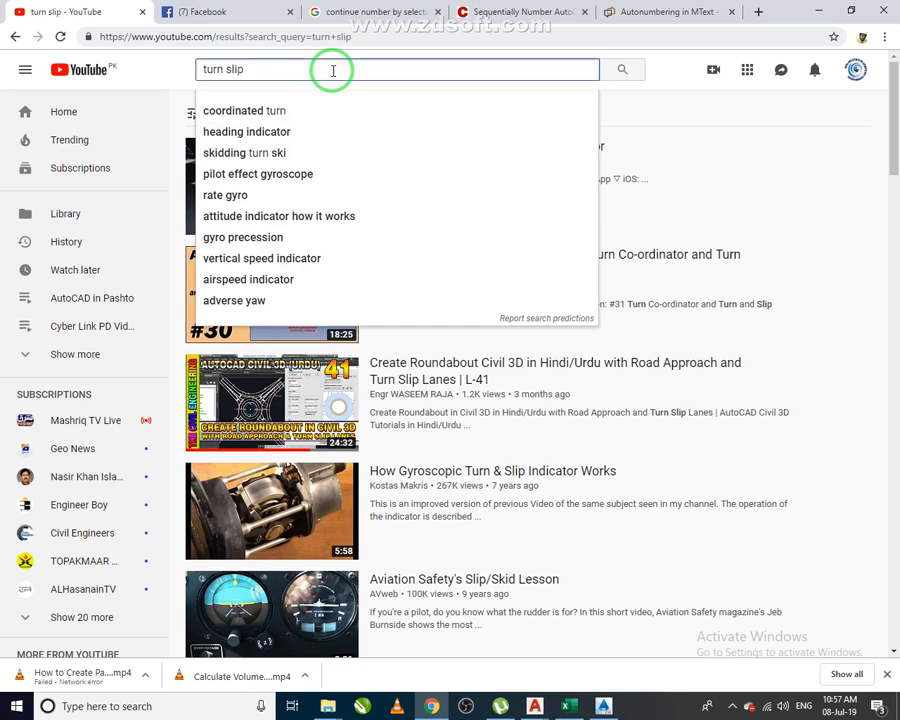
{"action": "key", "text": "Escape"}
{"action": "type", "text": "3d"}
{"action": "key", "text": "Return"}
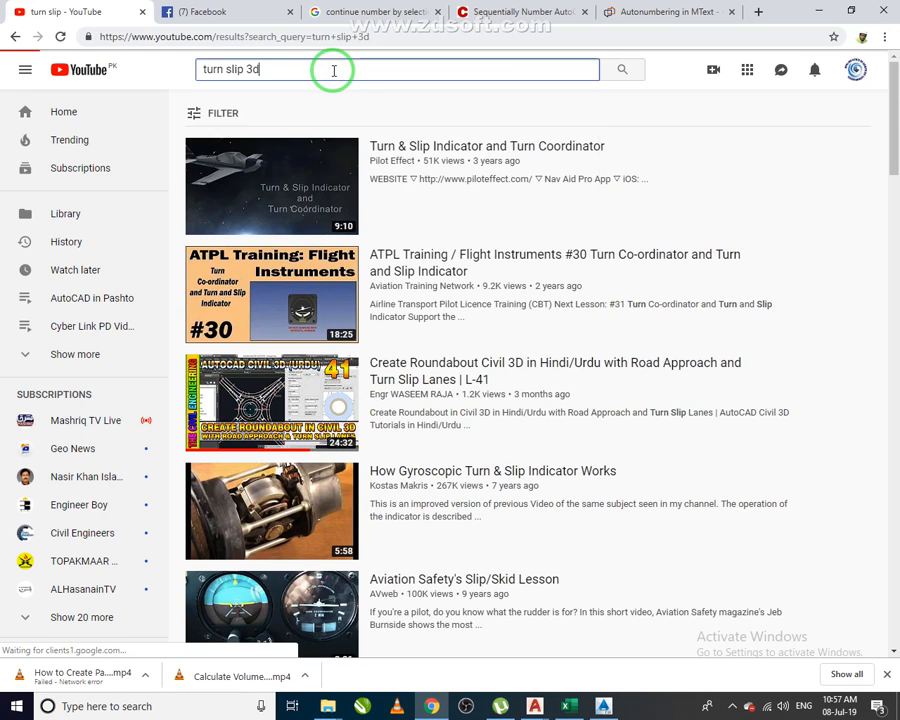
{"action": "left_click", "coordinate": [254, 69]}
{"action": "type", "text": "road"}
{"action": "key", "text": "Return"}
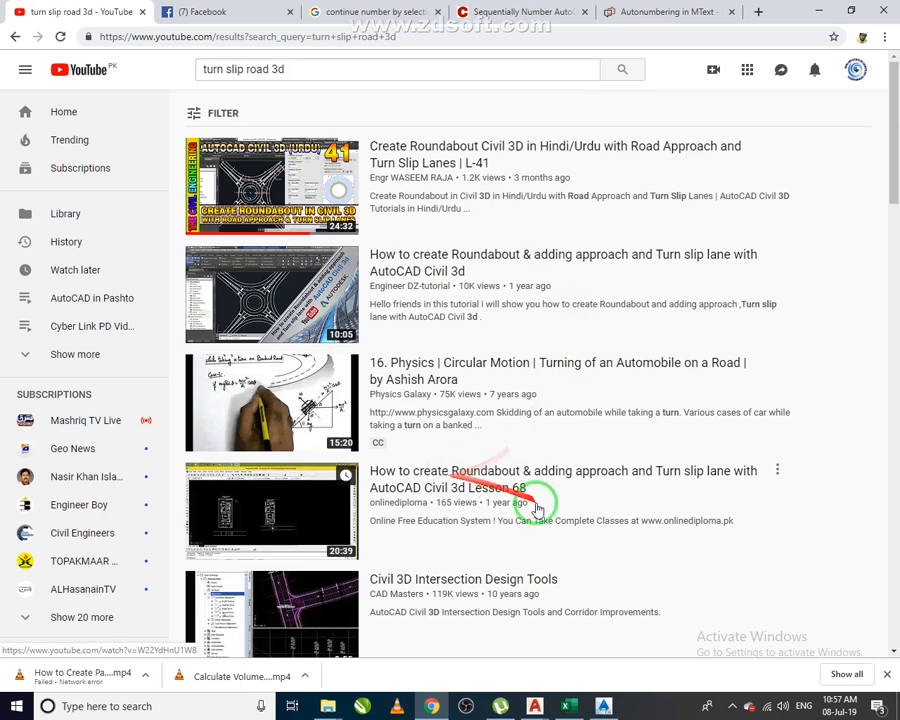
Open the Driving Lessons Online video from the results and watch it in full screen for slip-road reference.
{"action": "scroll", "coordinate": [481, 482], "scroll_direction": "down", "scroll_amount": 4}
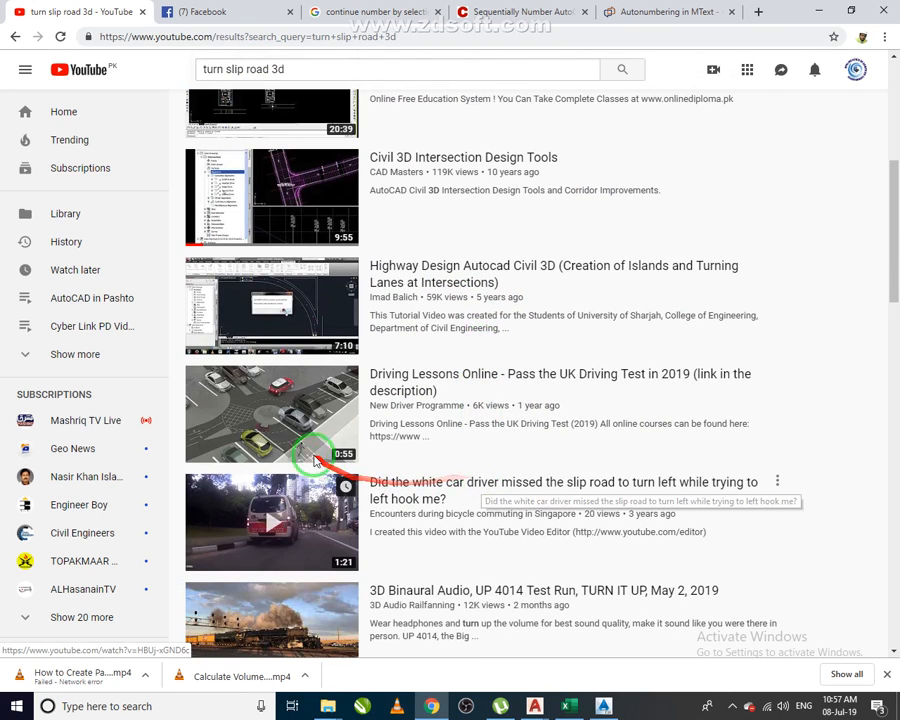
{"action": "left_click", "coordinate": [292, 425]}
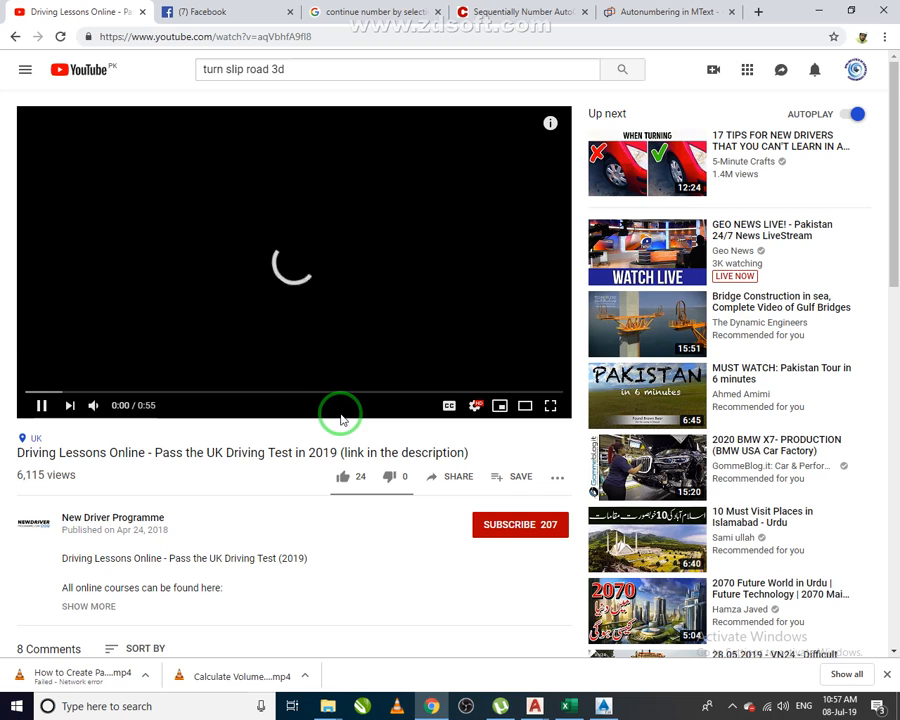
{"action": "left_click", "coordinate": [549, 406]}
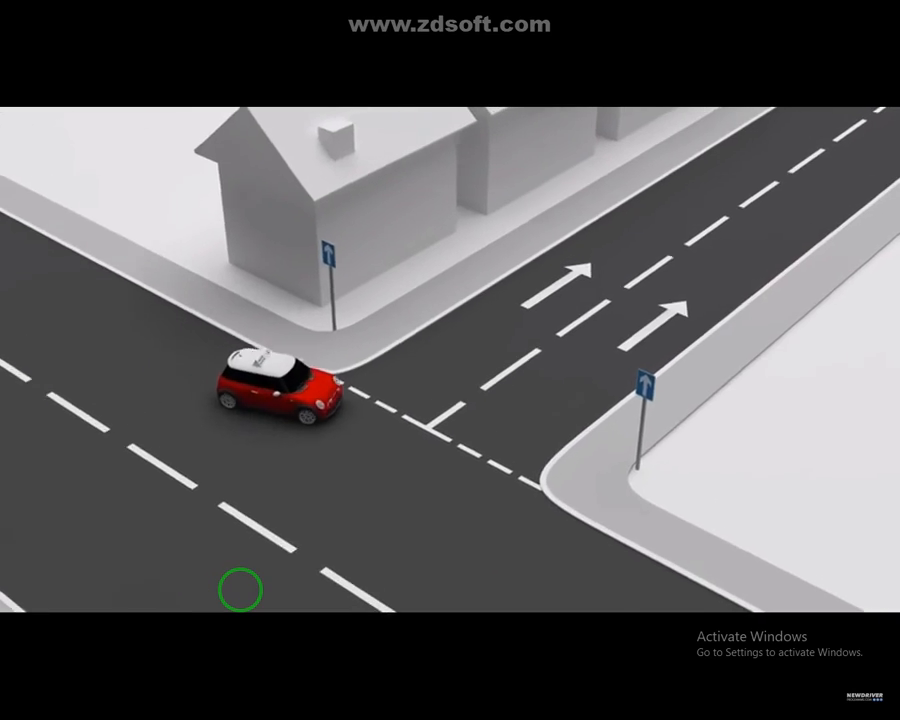
{"action": "mouse_move", "coordinate": [268, 617]}
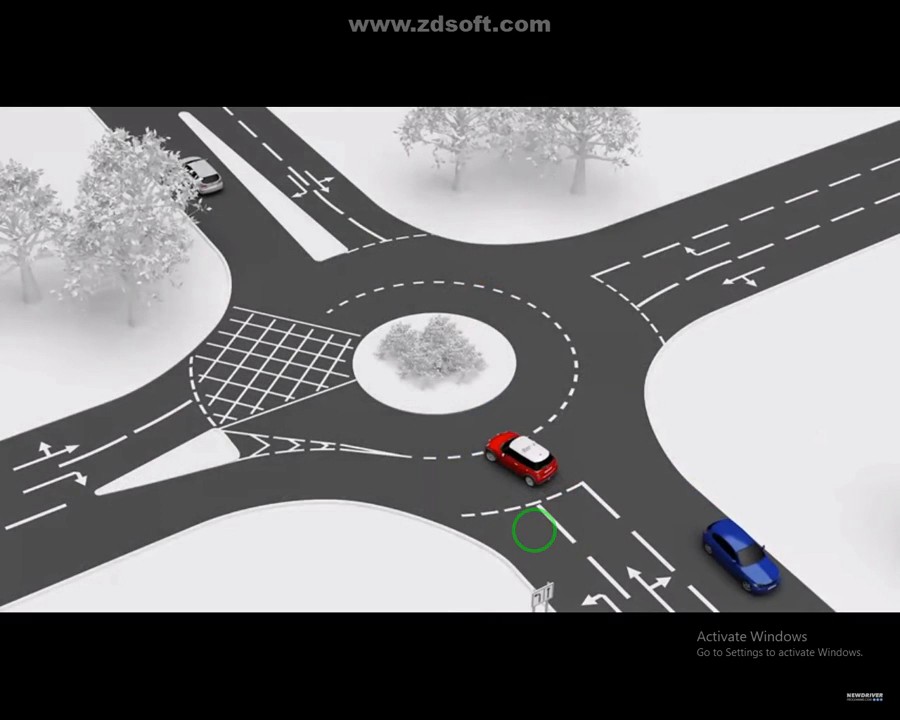
{"action": "left_click", "coordinate": [534, 530]}
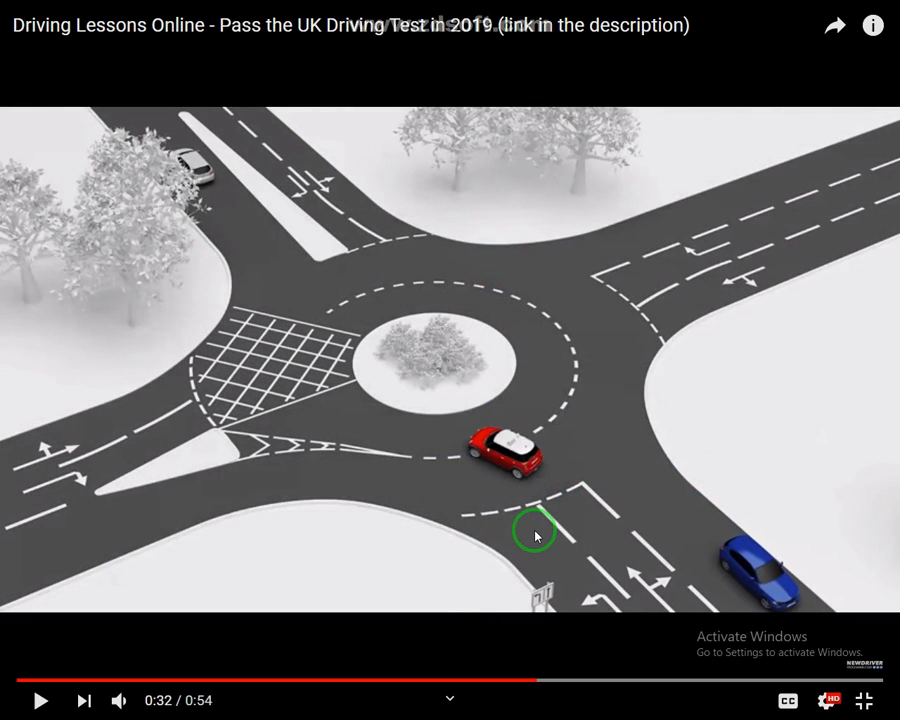
{"action": "left_click", "coordinate": [534, 535]}
{"action": "left_click", "coordinate": [534, 535]}
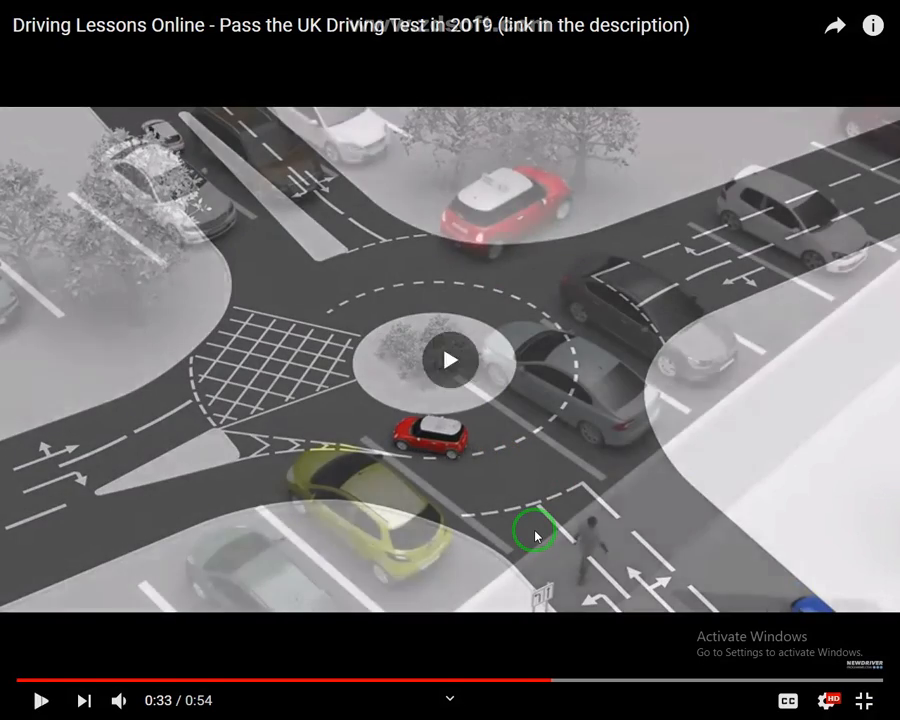
{"action": "left_click", "coordinate": [534, 535]}
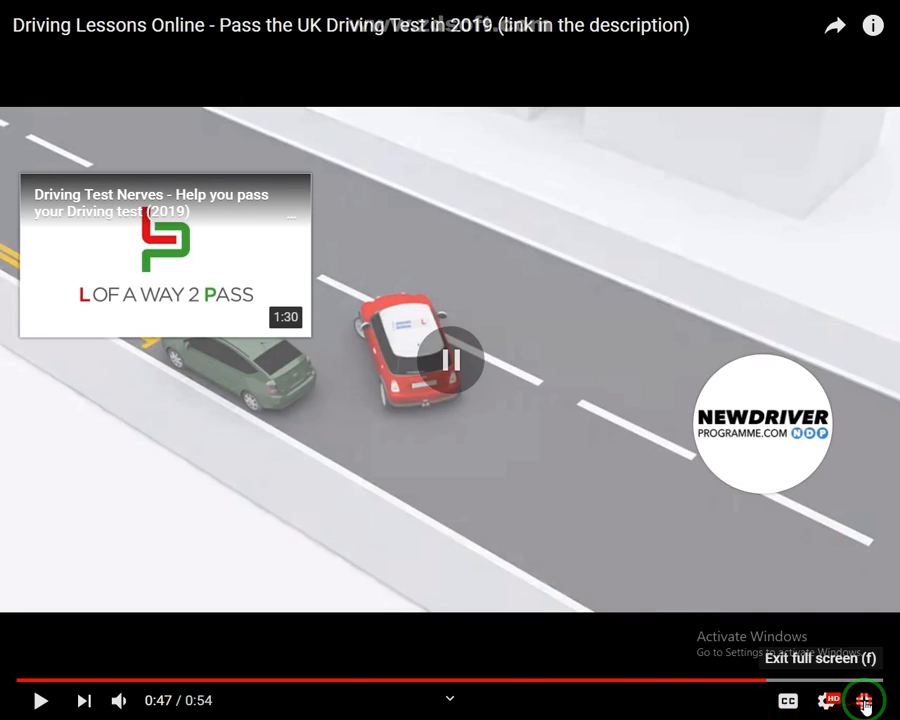
{"action": "left_click", "coordinate": [864, 700]}
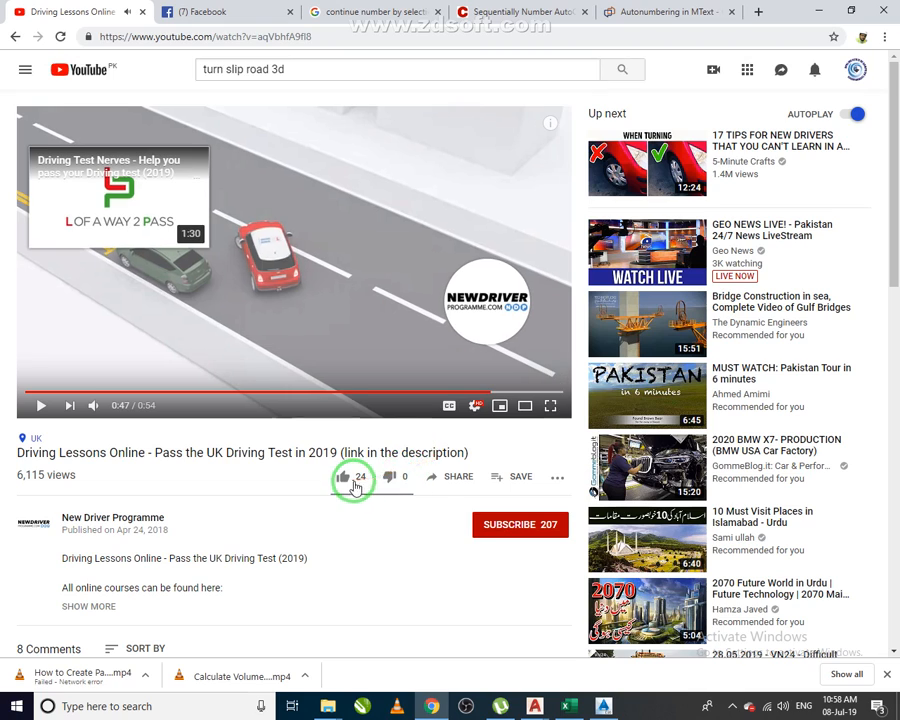
Return to the search results, scroll through them, then minimize the browser to go back to Civil 3D.
{"action": "left_click", "coordinate": [15, 36]}
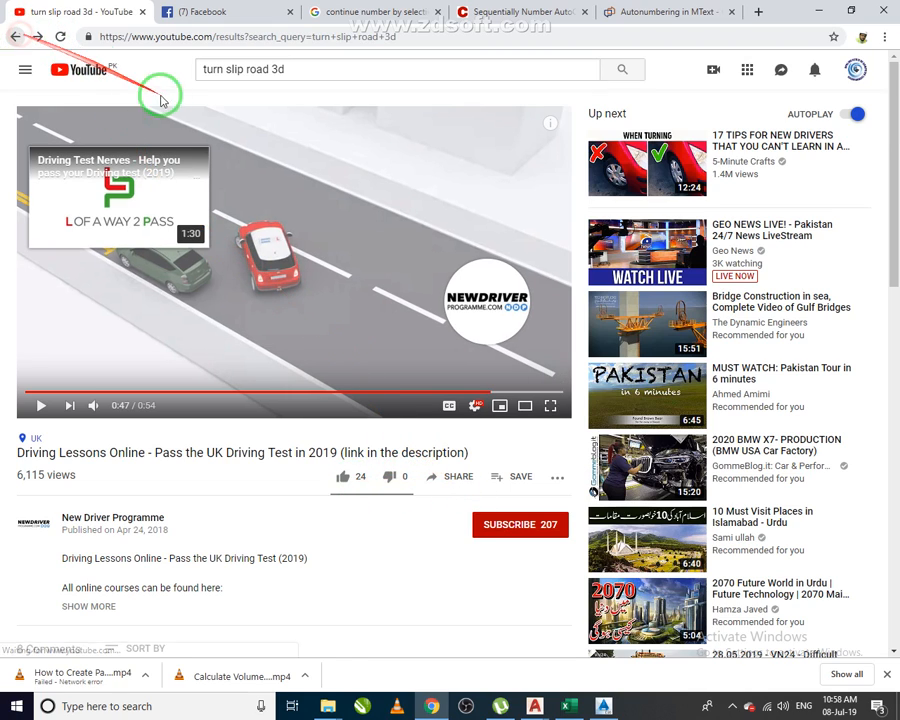
{"action": "scroll", "coordinate": [321, 320], "scroll_direction": "down", "scroll_amount": 5}
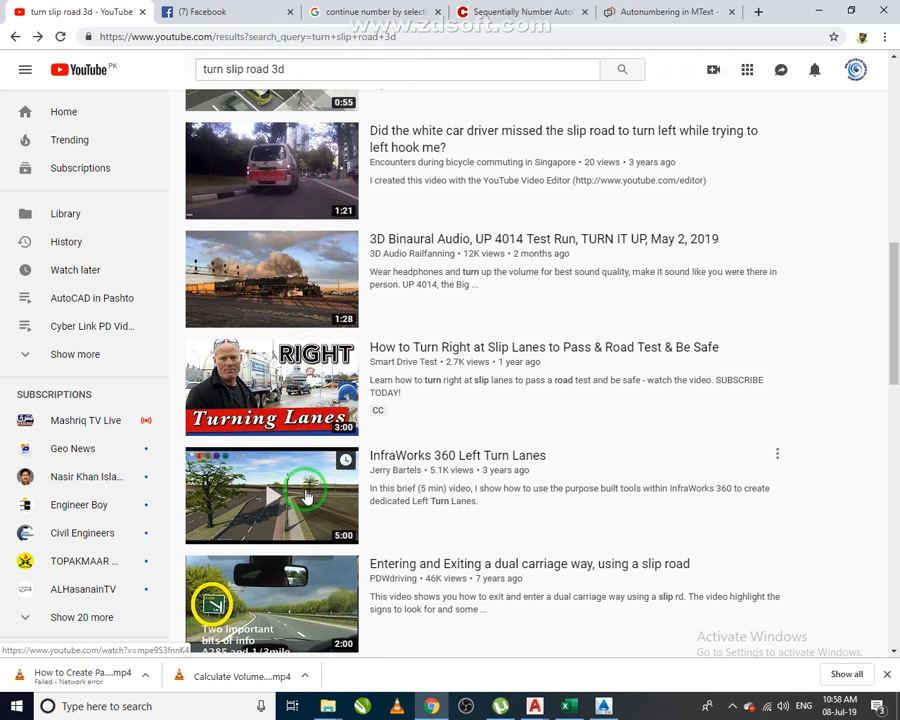
{"action": "scroll", "coordinate": [318, 500], "scroll_direction": "down", "scroll_amount": 3}
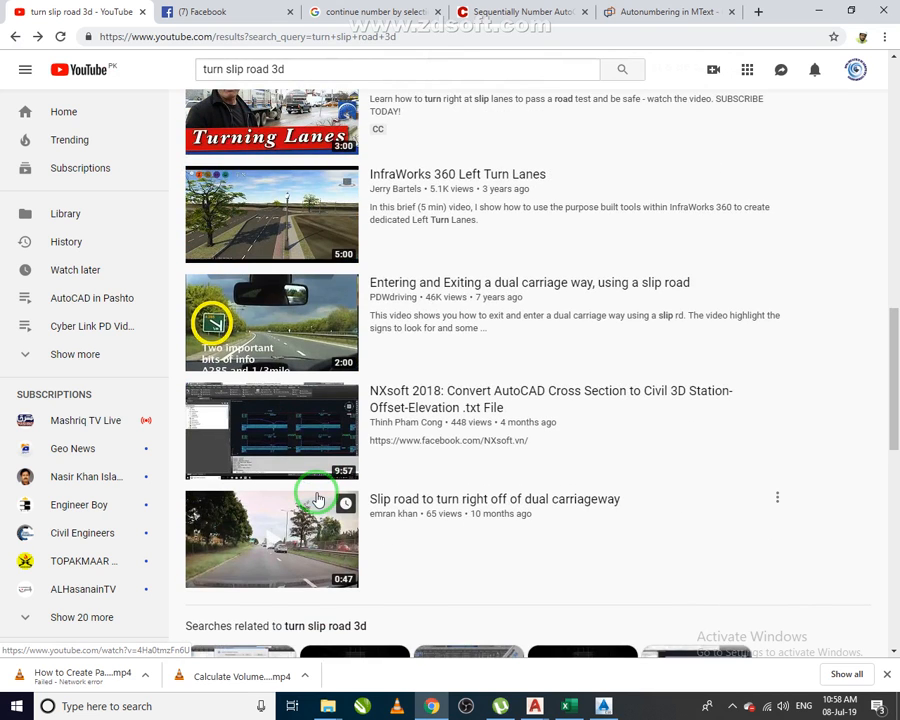
{"action": "scroll", "coordinate": [318, 490], "scroll_direction": "down", "scroll_amount": 3}
{"action": "left_click", "coordinate": [818, 11]}
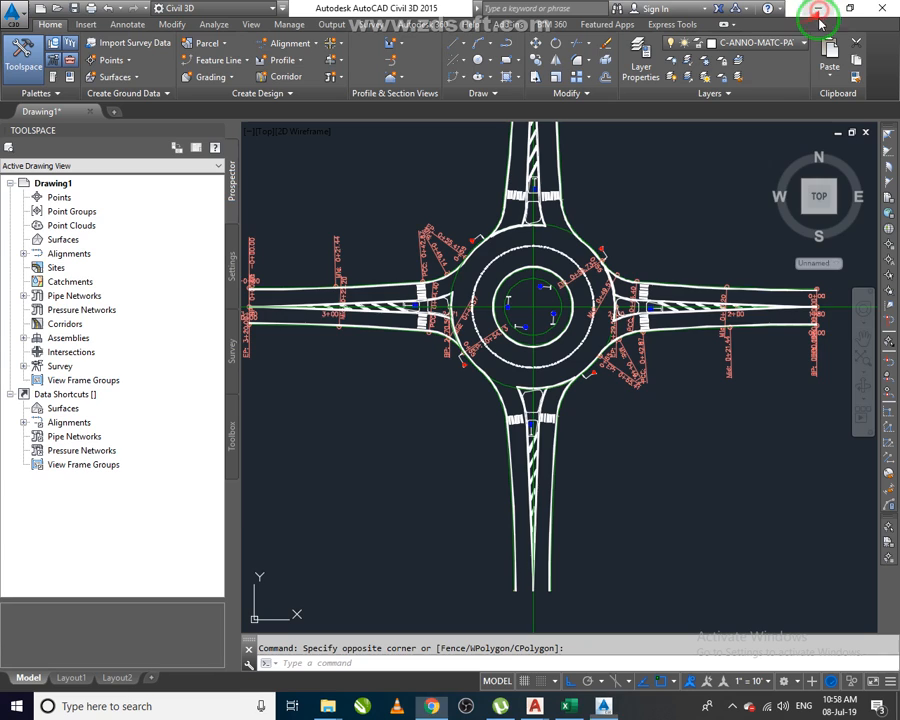
Zoom and pan around the roundabout to inspect the approach roads and traffic sign blocks.
{"action": "scroll", "coordinate": [576, 452], "scroll_direction": "down", "scroll_amount": 2}
{"action": "scroll", "coordinate": [578, 480], "scroll_direction": "up", "scroll_amount": 2}
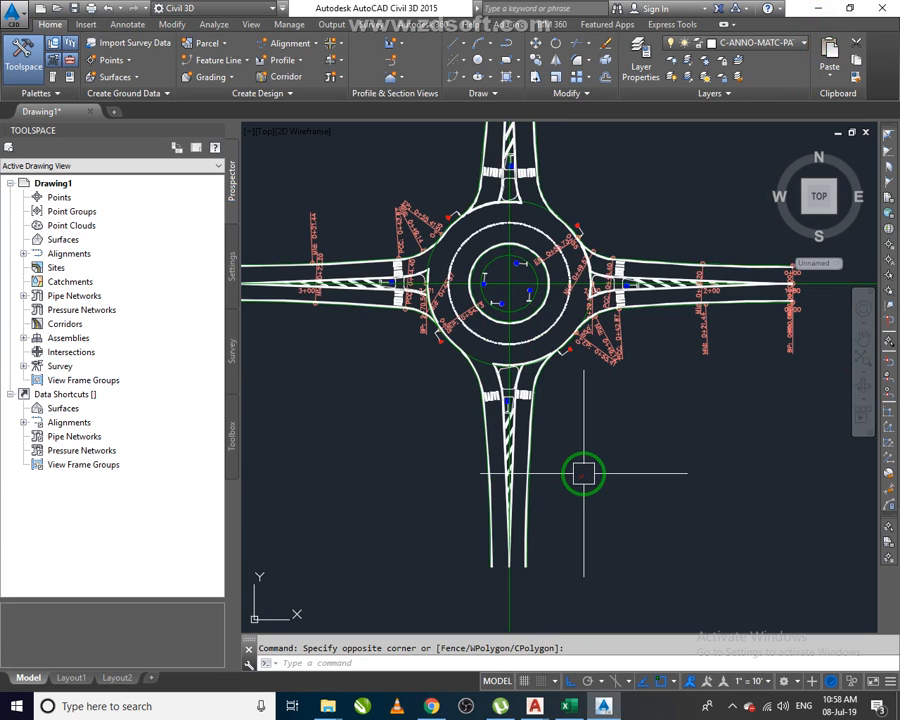
{"action": "mouse_move", "coordinate": [584, 473]}
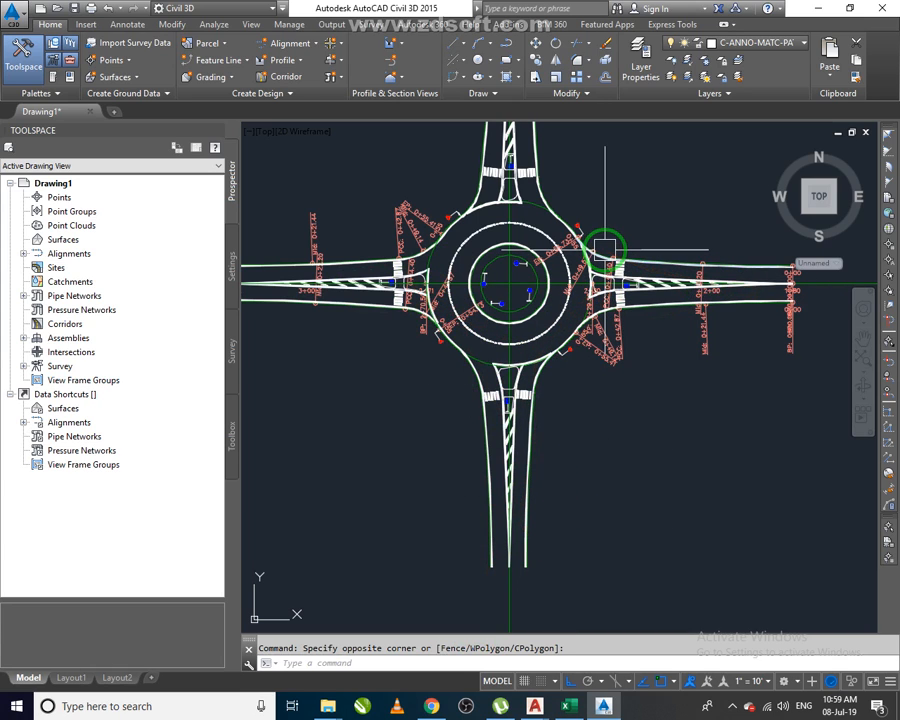
{"action": "mouse_move", "coordinate": [689, 396]}
{"action": "middle_click_drag", "start_coordinate": [625, 426], "coordinate": [617, 428]}
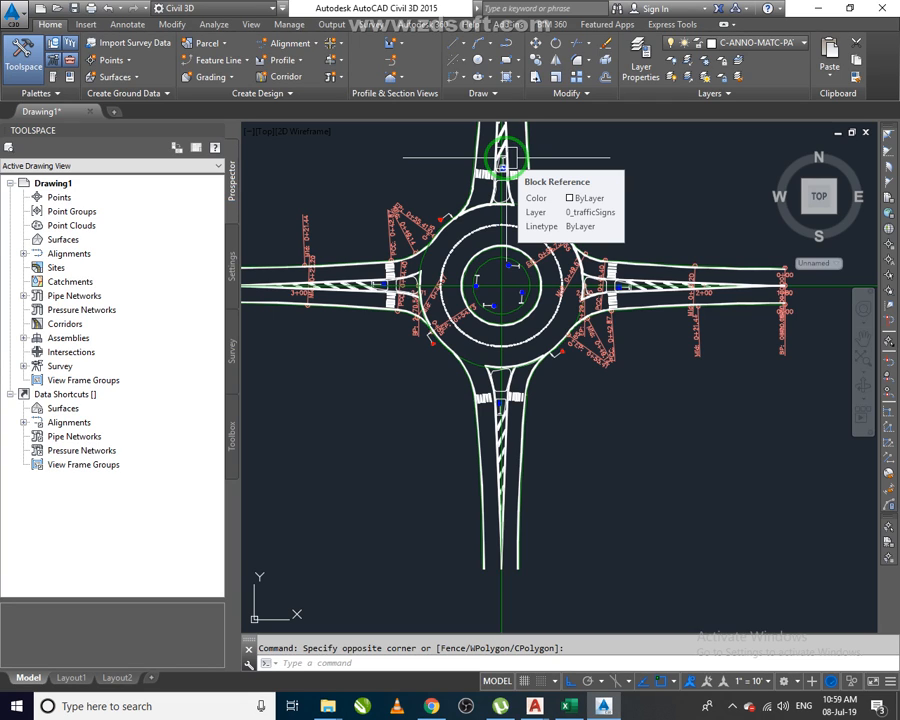
{"action": "middle_click_drag", "start_coordinate": [505, 157], "coordinate": [525, 382]}
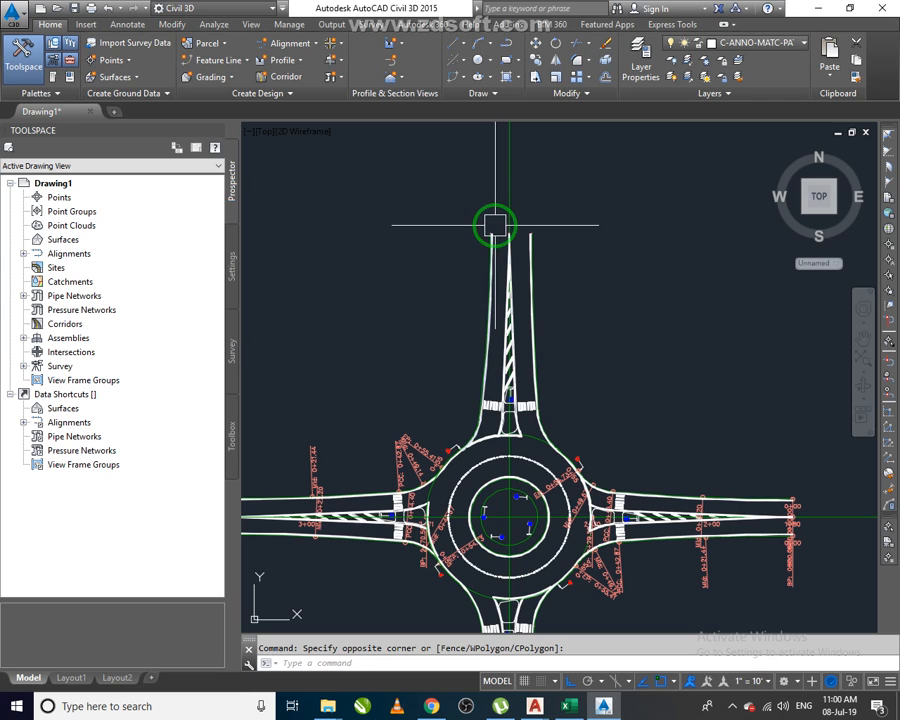
{"action": "scroll", "coordinate": [542, 352], "scroll_direction": "down", "scroll_amount": 5}
{"action": "scroll", "coordinate": [520, 445], "scroll_direction": "up", "scroll_amount": 5}
{"action": "middle_click_drag", "start_coordinate": [528, 444], "coordinate": [462, 456]}
{"action": "scroll", "coordinate": [464, 456], "scroll_direction": "down", "scroll_amount": 2}
{"action": "scroll", "coordinate": [702, 346], "scroll_direction": "up", "scroll_amount": 6}
{"action": "scroll", "coordinate": [663, 330], "scroll_direction": "up", "scroll_amount": 6}
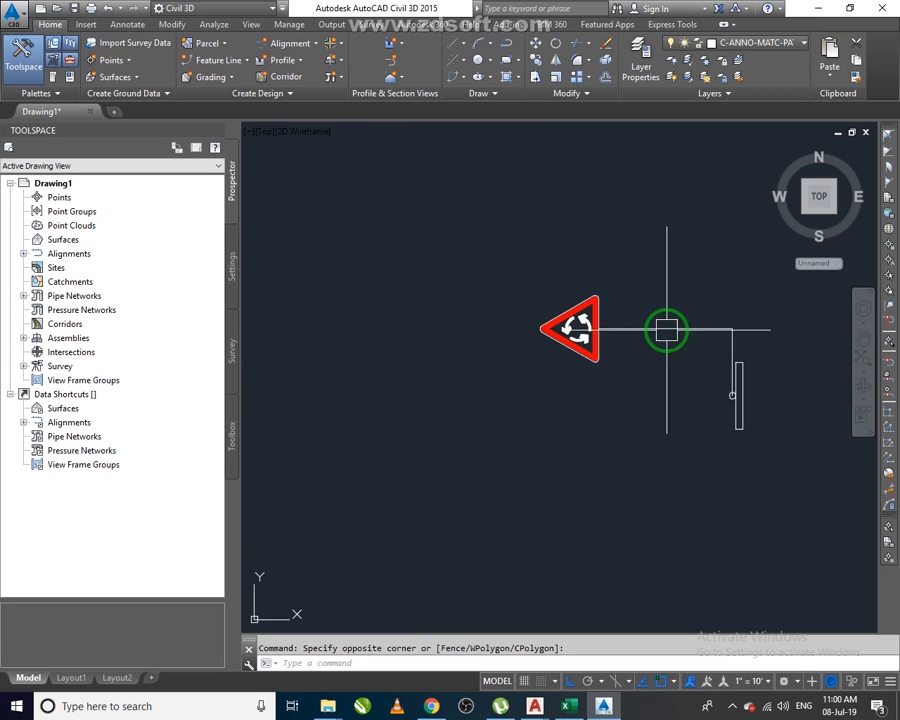
{"action": "scroll", "coordinate": [605, 336], "scroll_direction": "down", "scroll_amount": 4}
{"action": "scroll", "coordinate": [711, 613], "scroll_direction": "up", "scroll_amount": 2}
{"action": "middle_click_drag", "start_coordinate": [711, 615], "coordinate": [692, 583]}
{"action": "scroll", "coordinate": [684, 564], "scroll_direction": "down", "scroll_amount": 10}
{"action": "middle_click_drag", "start_coordinate": [609, 538], "coordinate": [701, 409]}
{"action": "scroll", "coordinate": [687, 434], "scroll_direction": "down", "scroll_amount": 3}
{"action": "scroll", "coordinate": [620, 430], "scroll_direction": "up", "scroll_amount": 6}
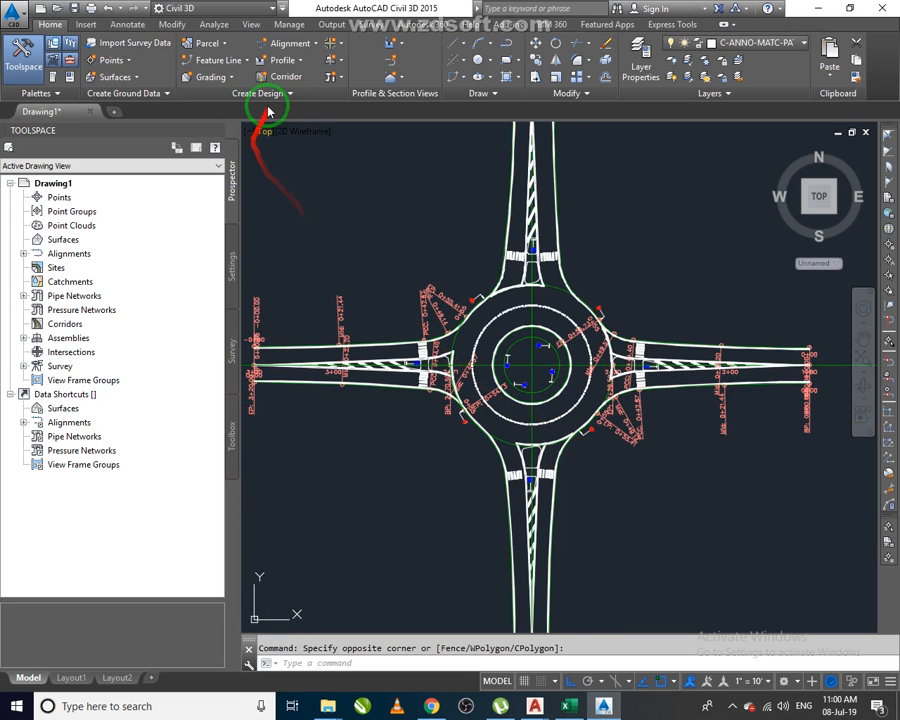
Start Add Turn Slip Lane and pick the south road as the entry approach and the east road as the exit approach.
{"action": "left_click", "coordinate": [337, 47]}
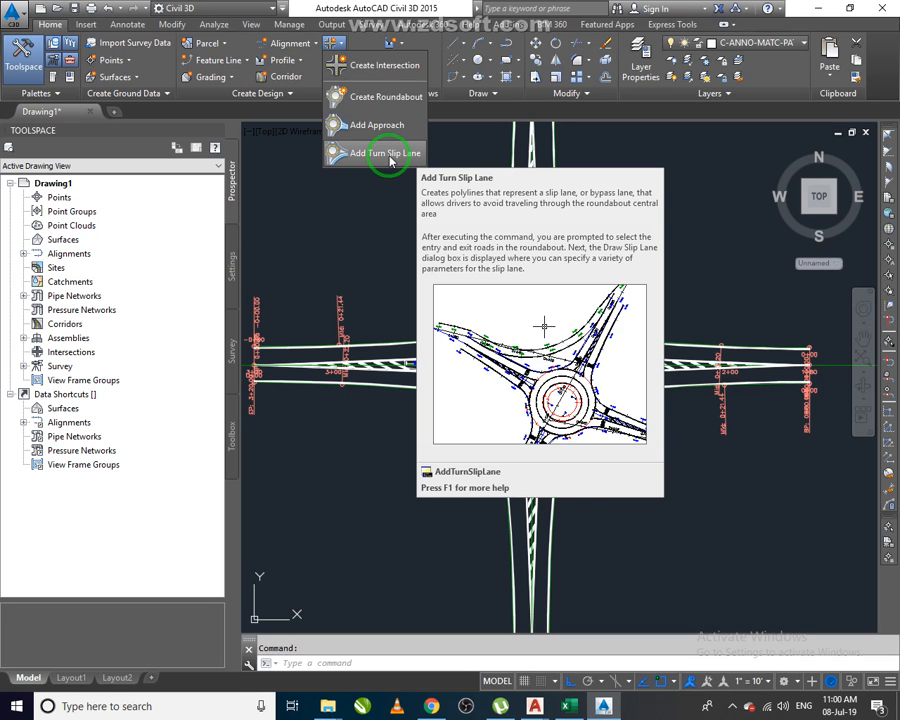
{"action": "left_click", "coordinate": [386, 158]}
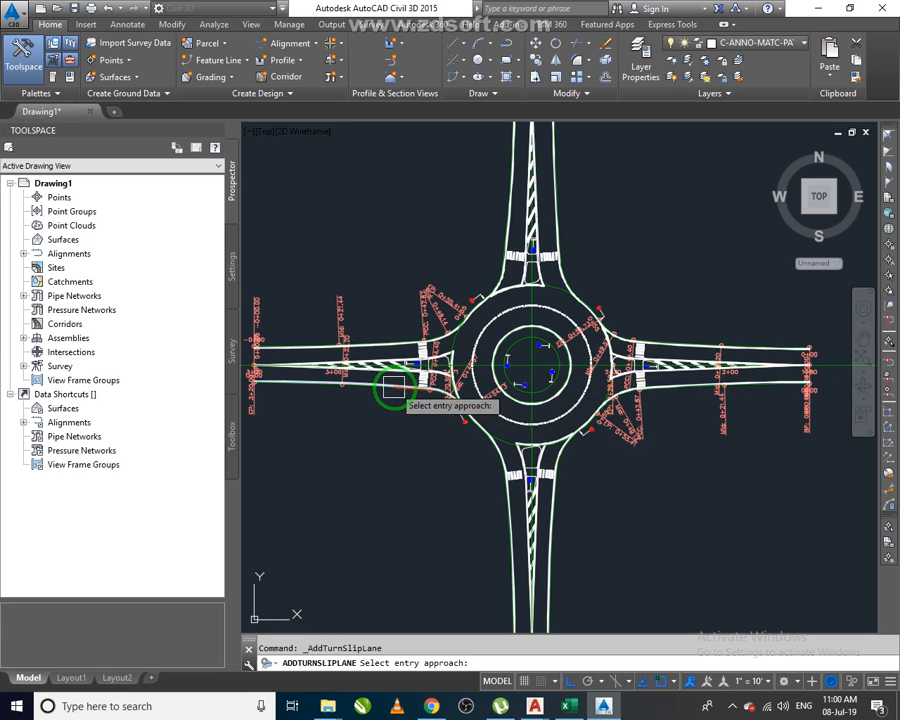
{"action": "middle_click_drag", "start_coordinate": [600, 556], "coordinate": [588, 528]}
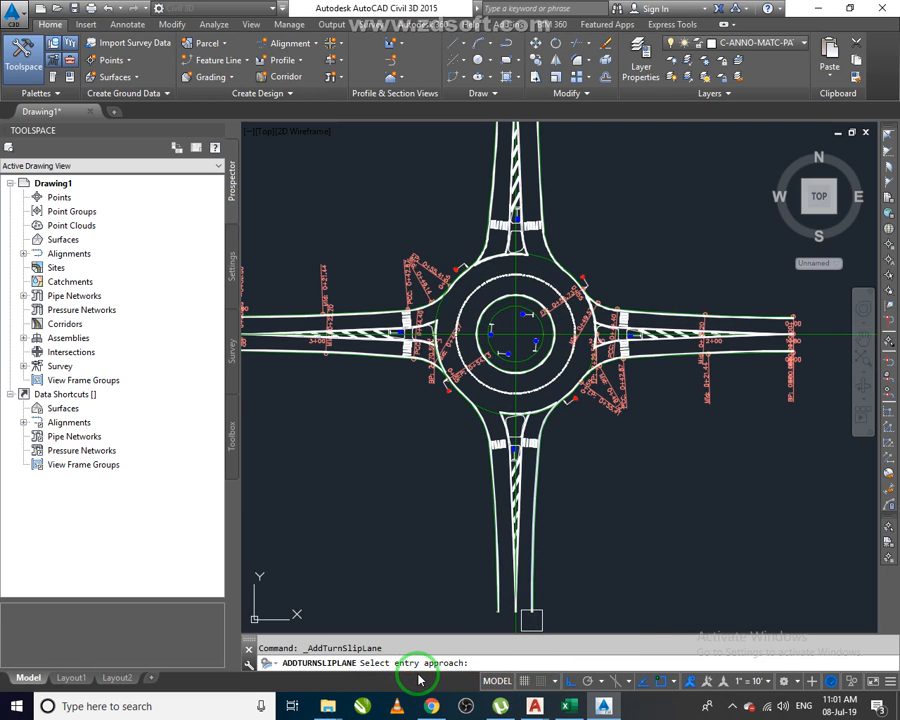
{"action": "scroll", "coordinate": [745, 360], "scroll_direction": "up", "scroll_amount": 3}
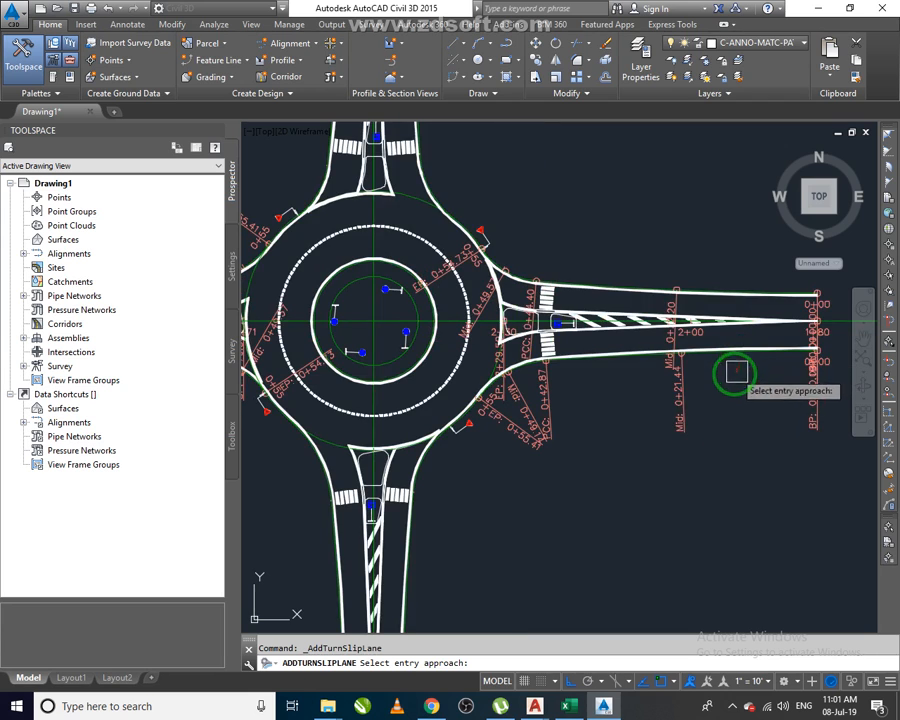
{"action": "middle_click_drag", "start_coordinate": [548, 482], "coordinate": [530, 346]}
{"action": "scroll", "coordinate": [510, 390], "scroll_direction": "down", "scroll_amount": 2}
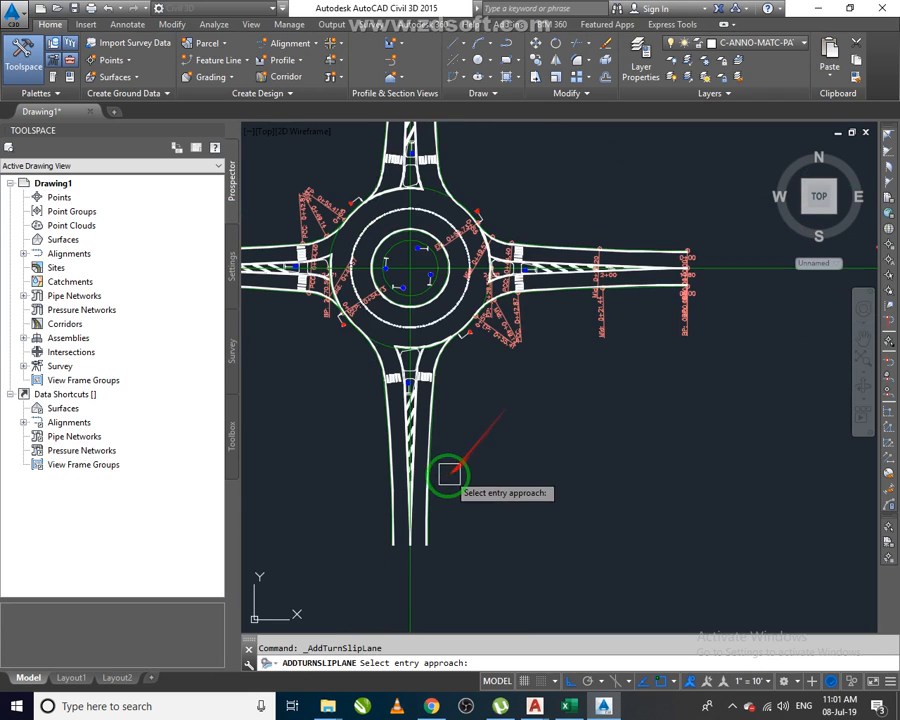
{"action": "scroll", "coordinate": [435, 470], "scroll_direction": "up", "scroll_amount": 6}
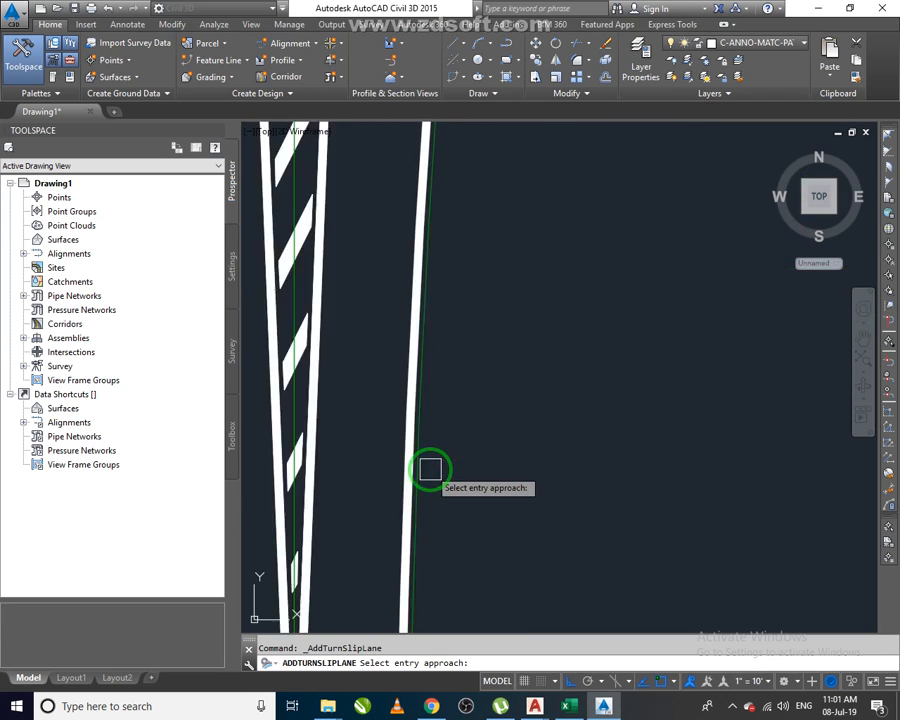
{"action": "scroll", "coordinate": [430, 469], "scroll_direction": "up", "scroll_amount": 2}
{"action": "left_click", "coordinate": [405, 465]}
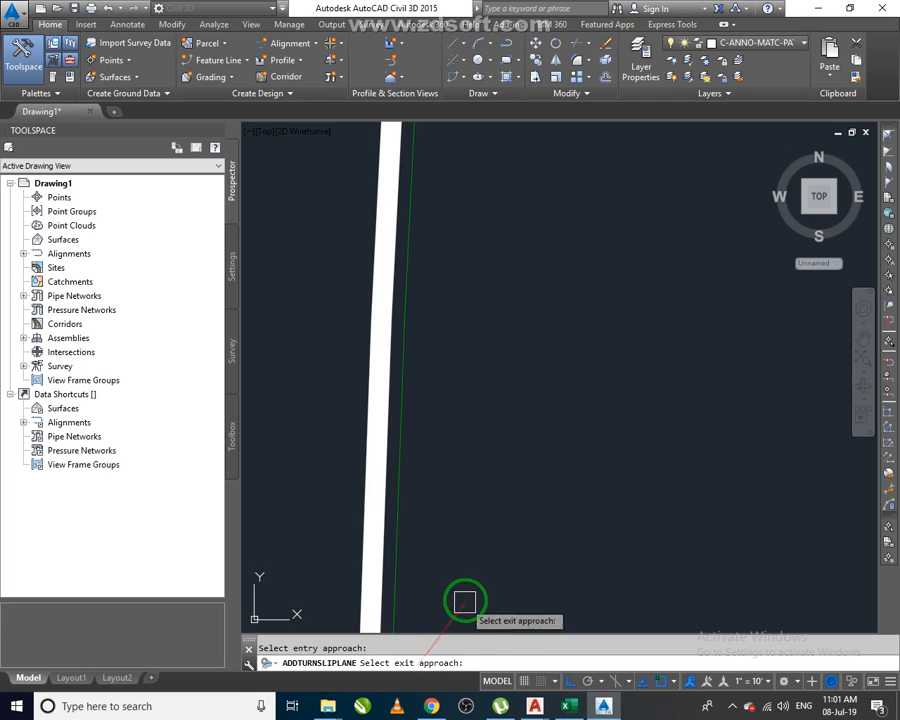
{"action": "scroll", "coordinate": [470, 590], "scroll_direction": "down", "scroll_amount": 6}
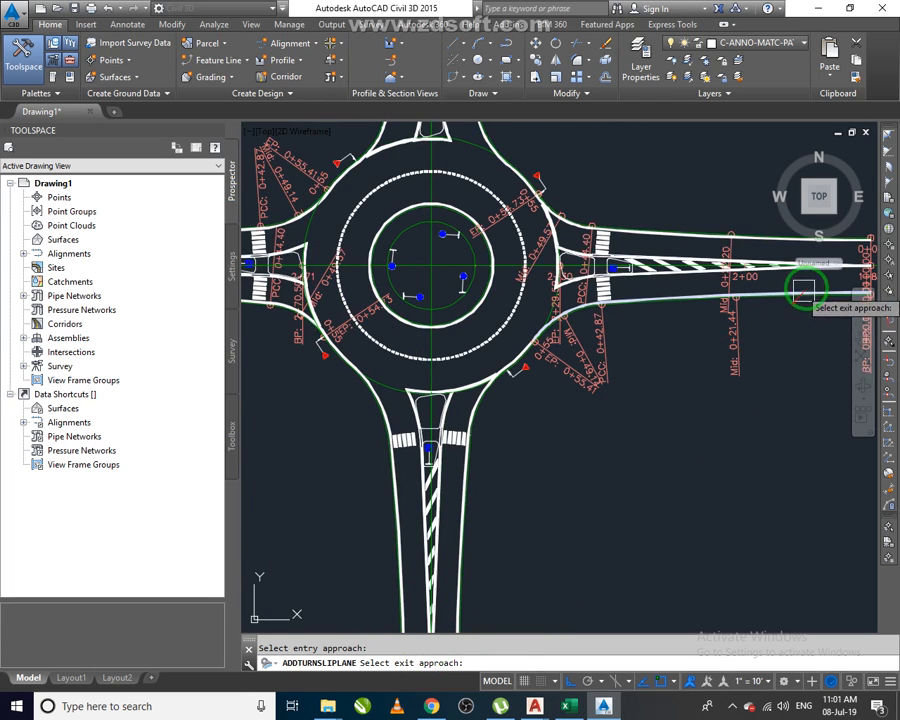
{"action": "scroll", "coordinate": [791, 300], "scroll_direction": "up", "scroll_amount": 5}
{"action": "left_click", "coordinate": [720, 396]}
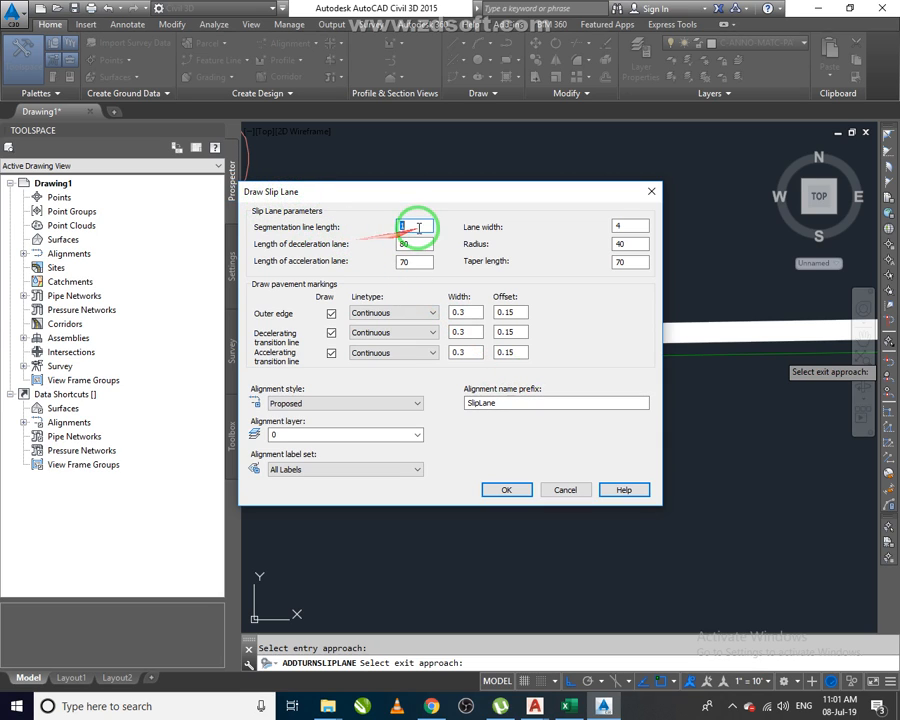
Accept the default slip lane parameters with the No Labels alignment label set.
{"action": "left_click", "coordinate": [418, 226]}
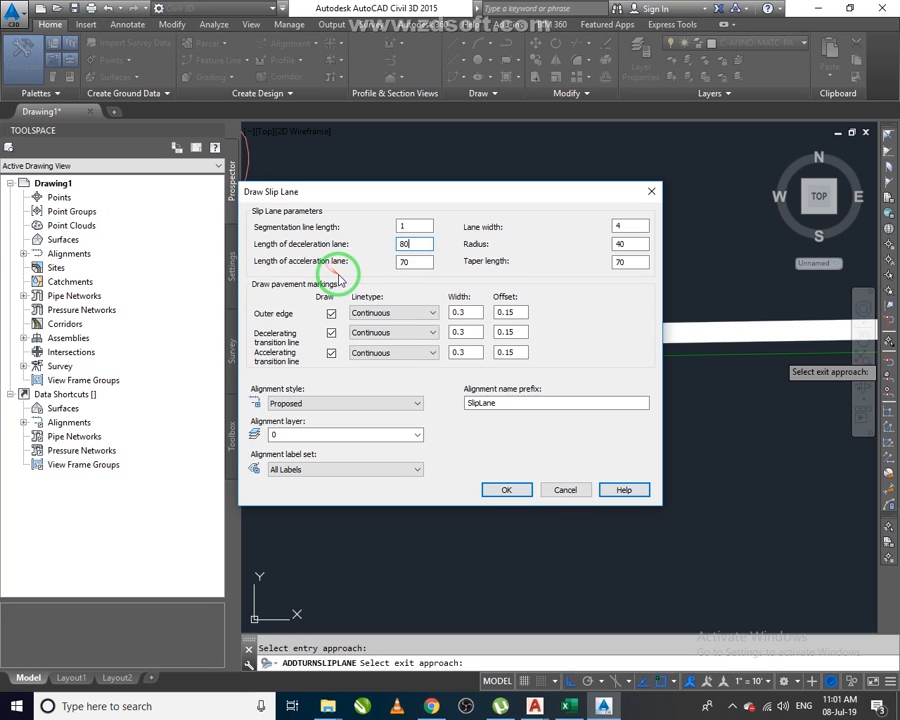
{"action": "left_click", "coordinate": [410, 264]}
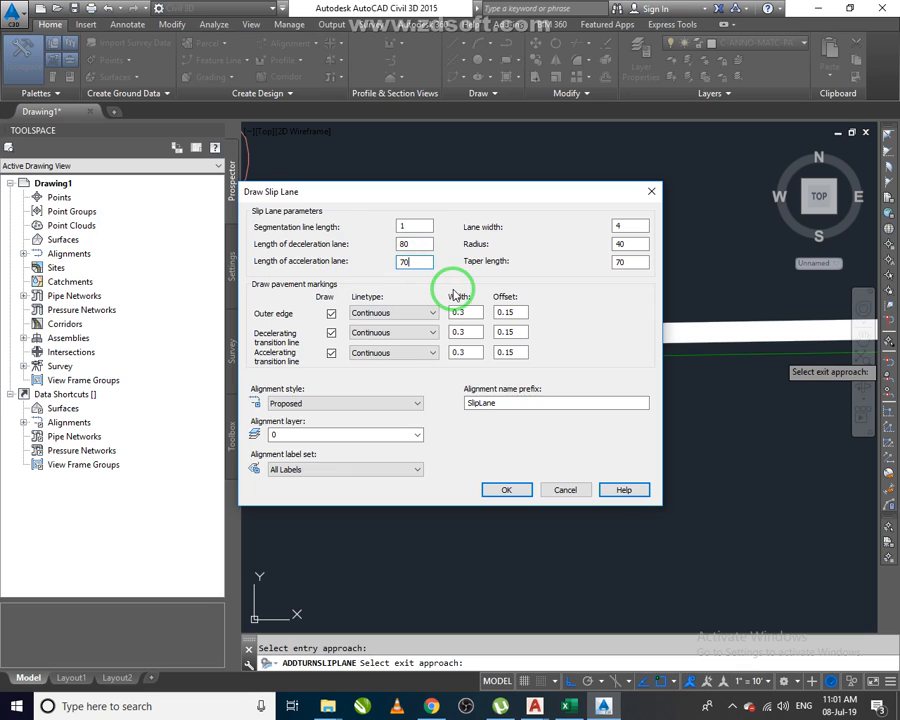
{"action": "left_click", "coordinate": [338, 472]}
{"action": "left_click", "coordinate": [335, 480]}
{"action": "left_click", "coordinate": [510, 491]}
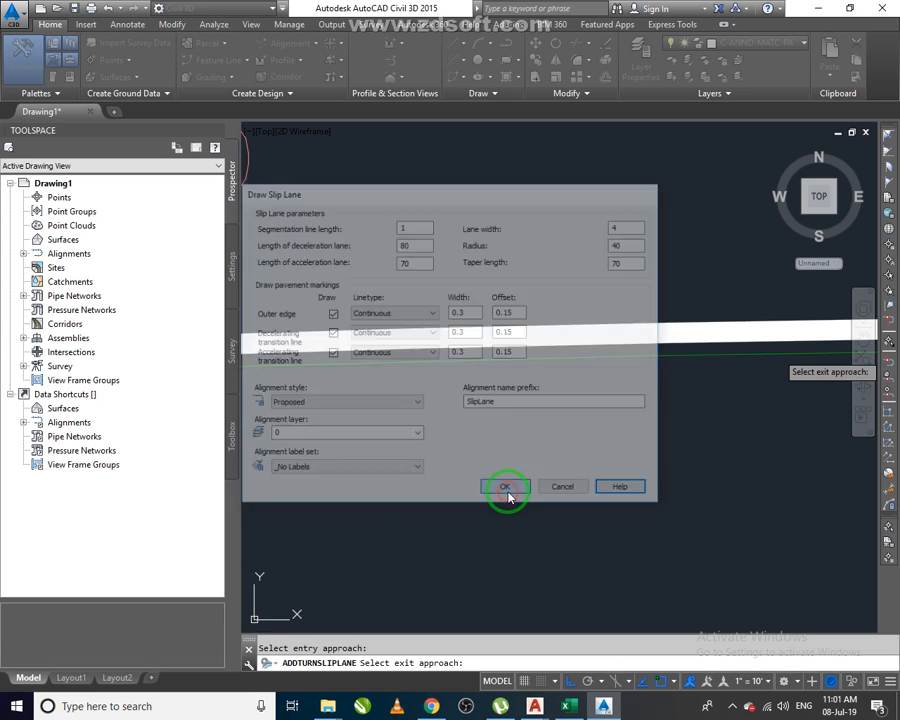
Zoom and pan around the new slip lane between the south and east roads to inspect it.
{"action": "scroll", "coordinate": [516, 408], "scroll_direction": "down", "scroll_amount": 5}
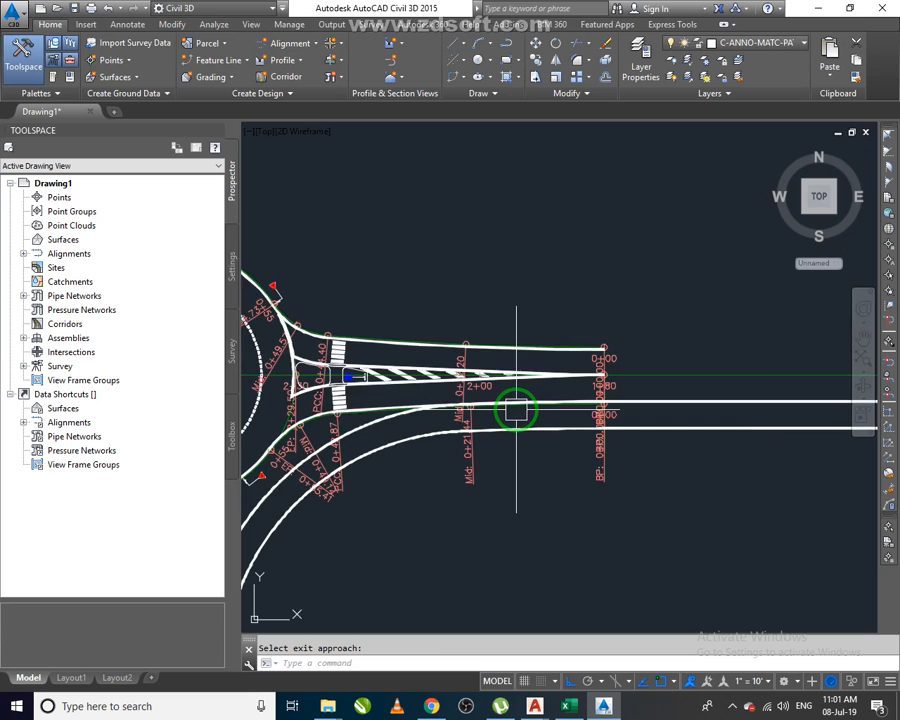
{"action": "scroll", "coordinate": [516, 408], "scroll_direction": "down", "scroll_amount": 3}
{"action": "middle_click_drag", "start_coordinate": [603, 522], "coordinate": [597, 437]}
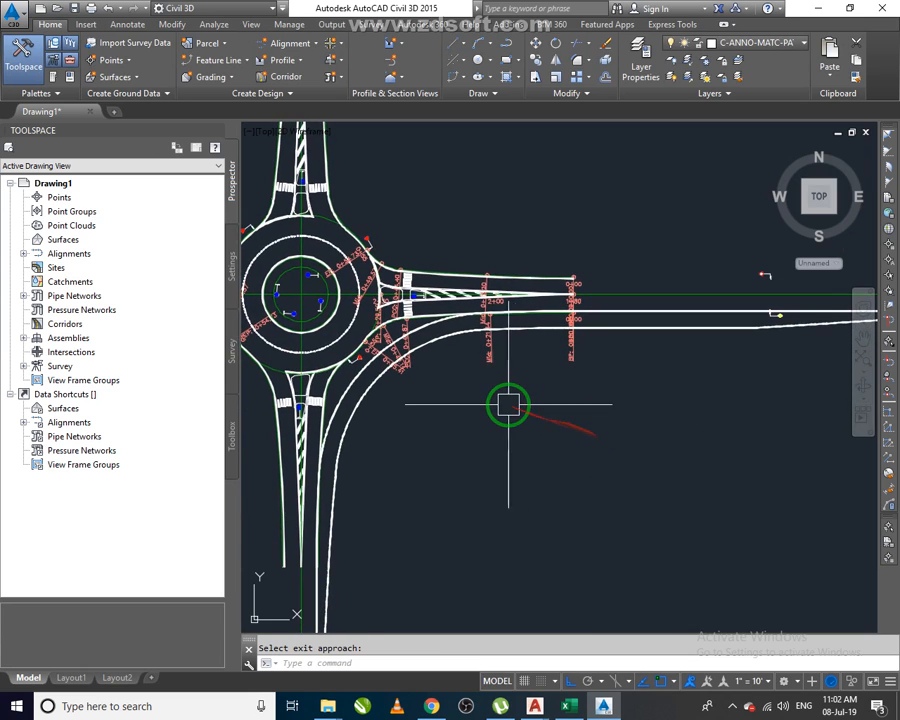
{"action": "scroll", "coordinate": [516, 407], "scroll_direction": "down", "scroll_amount": 3}
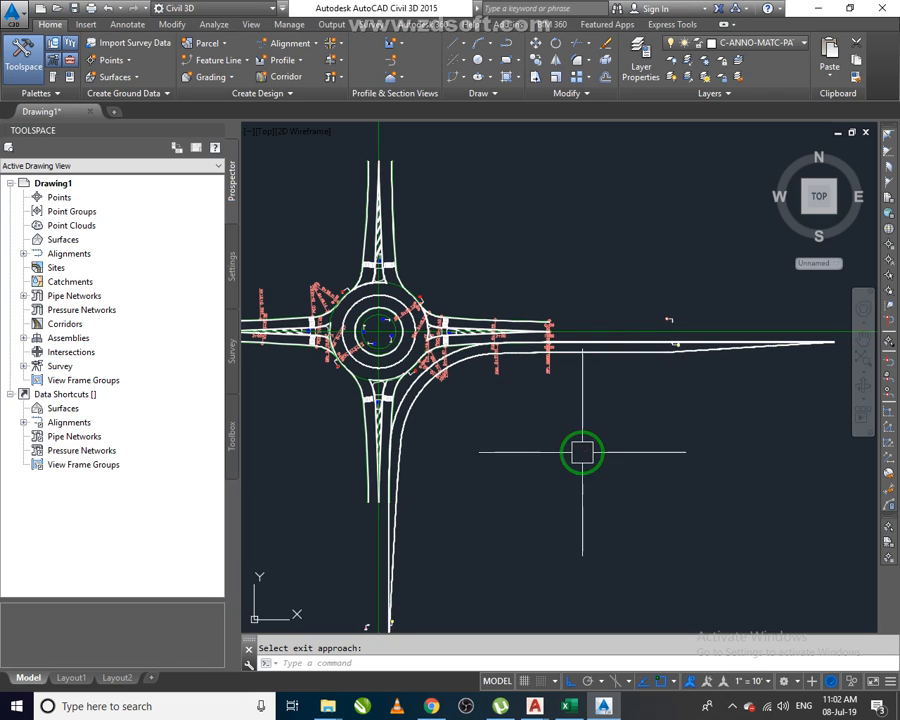
{"action": "left_click_drag", "start_coordinate": [593, 445], "coordinate": [735, 345]}
{"action": "scroll", "coordinate": [730, 345], "scroll_direction": "up", "scroll_amount": 4}
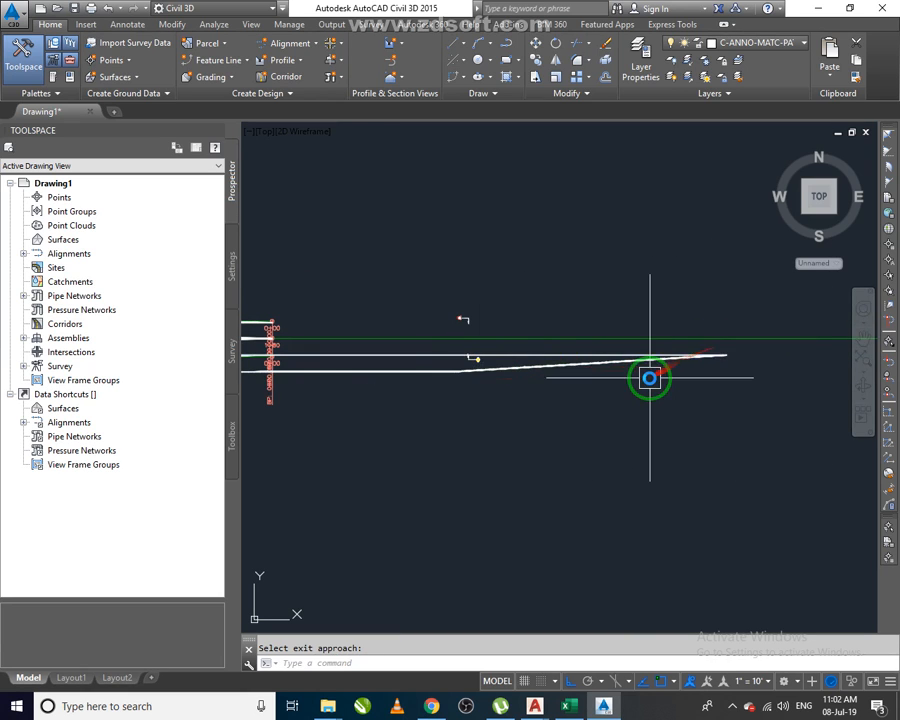
{"action": "scroll", "coordinate": [647, 378], "scroll_direction": "down", "scroll_amount": 5}
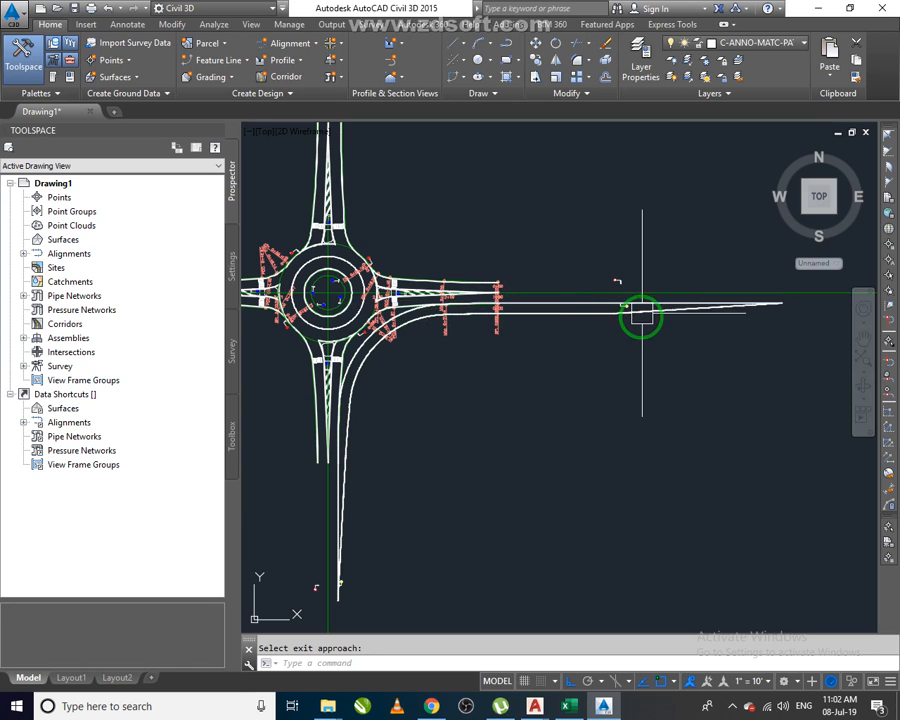
{"action": "middle_click_drag", "start_coordinate": [504, 411], "coordinate": [577, 409]}
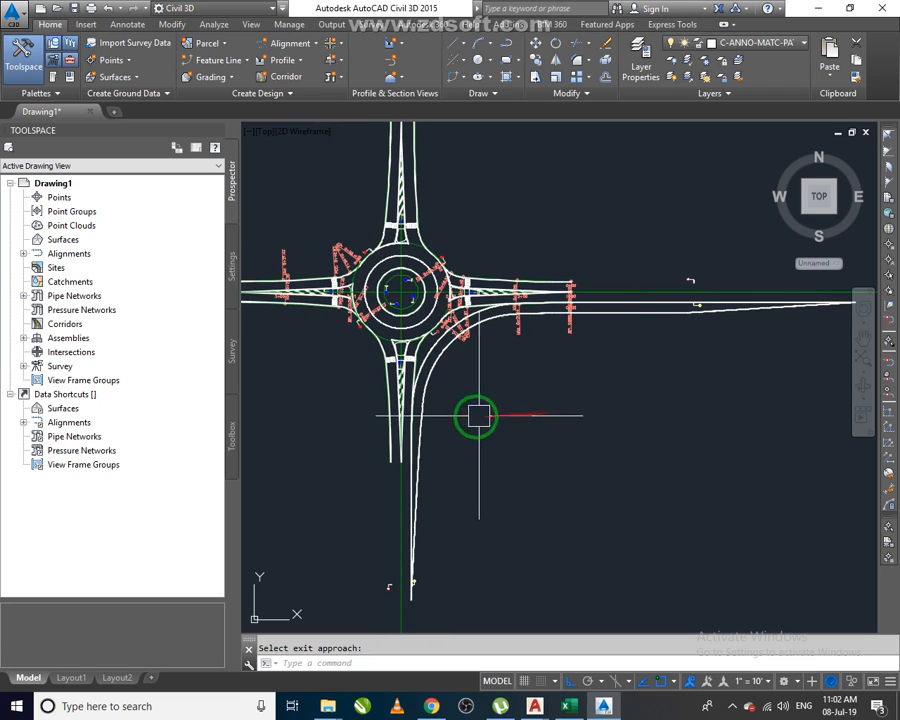
{"action": "scroll", "coordinate": [456, 458], "scroll_direction": "down", "scroll_amount": 2}
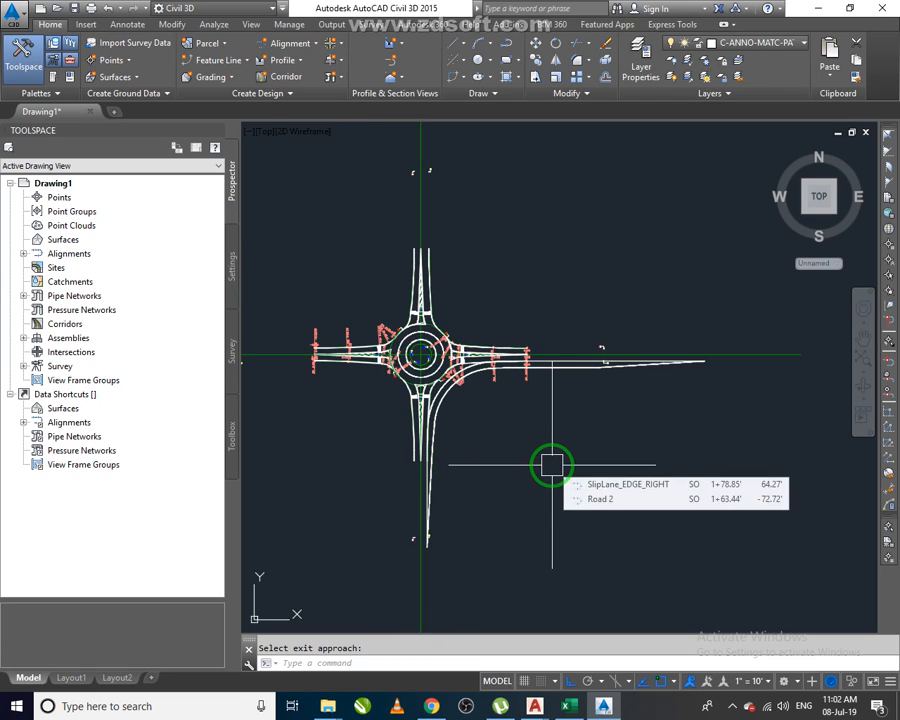
{"action": "scroll", "coordinate": [440, 458], "scroll_direction": "up", "scroll_amount": 5}
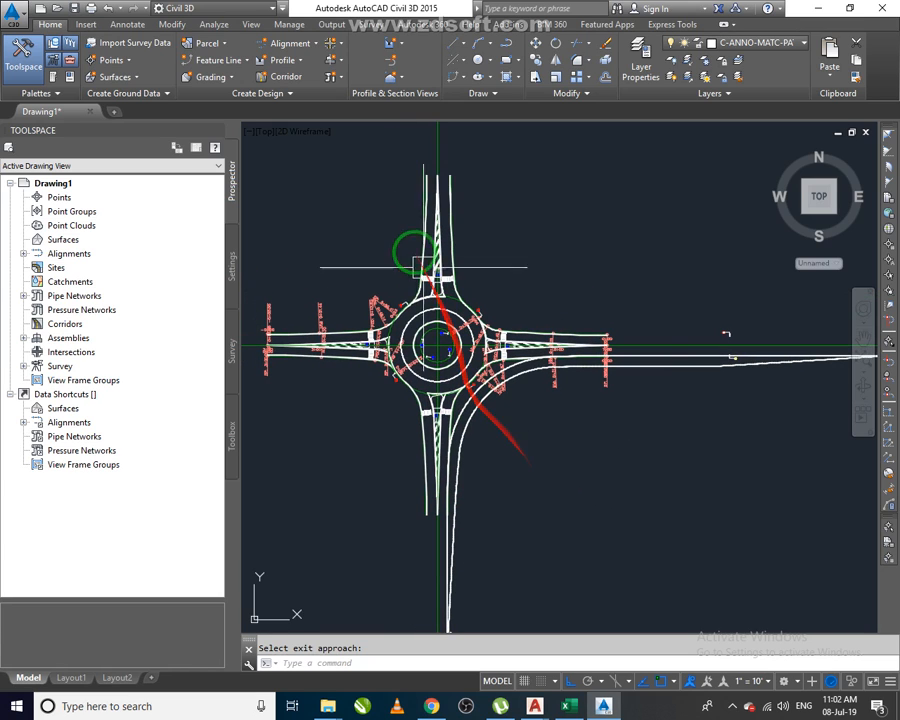
Start Add Turn Slip Lane again, picking the east road as the entry approach and the north road as the exit approach.
{"action": "left_click", "coordinate": [336, 43]}
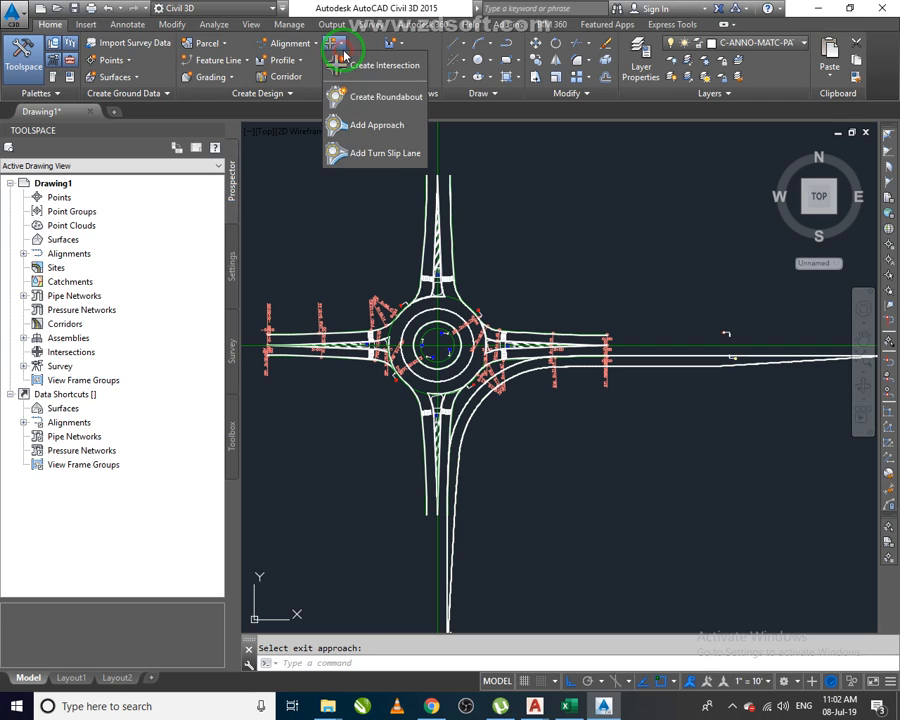
{"action": "left_click", "coordinate": [387, 156]}
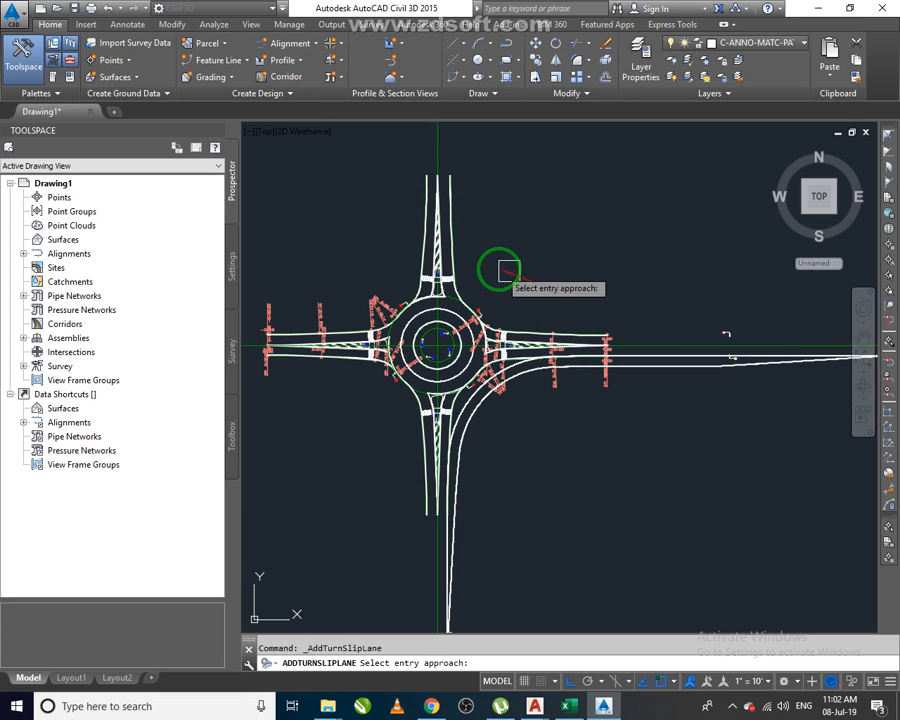
{"action": "scroll", "coordinate": [418, 218], "scroll_direction": "up", "scroll_amount": 2}
{"action": "scroll", "coordinate": [420, 222], "scroll_direction": "up", "scroll_amount": 3}
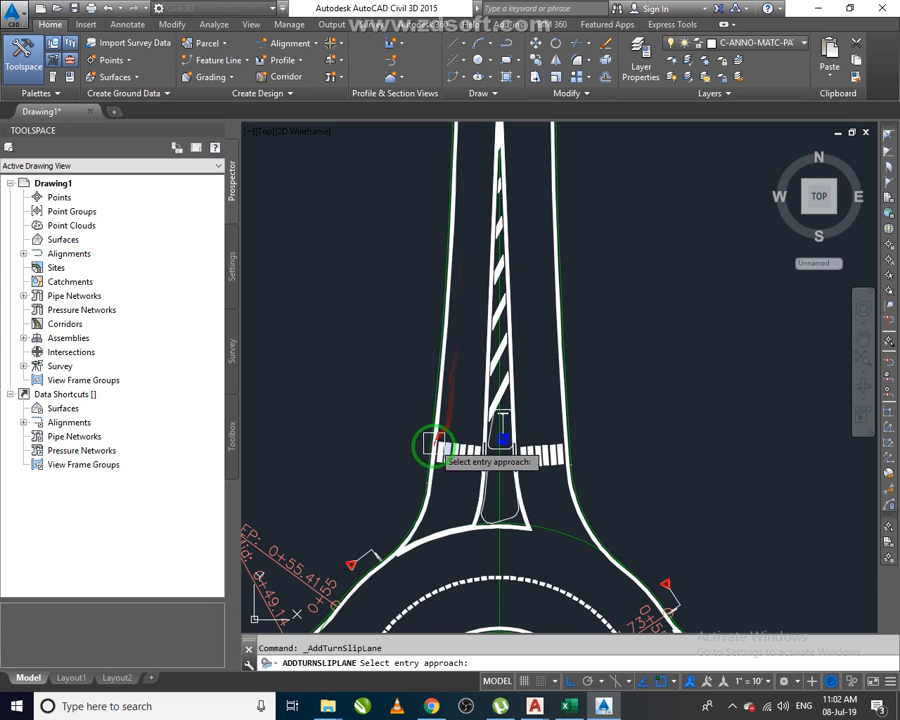
{"action": "scroll", "coordinate": [416, 381], "scroll_direction": "down", "scroll_amount": 5}
{"action": "scroll", "coordinate": [441, 456], "scroll_direction": "up", "scroll_amount": 4}
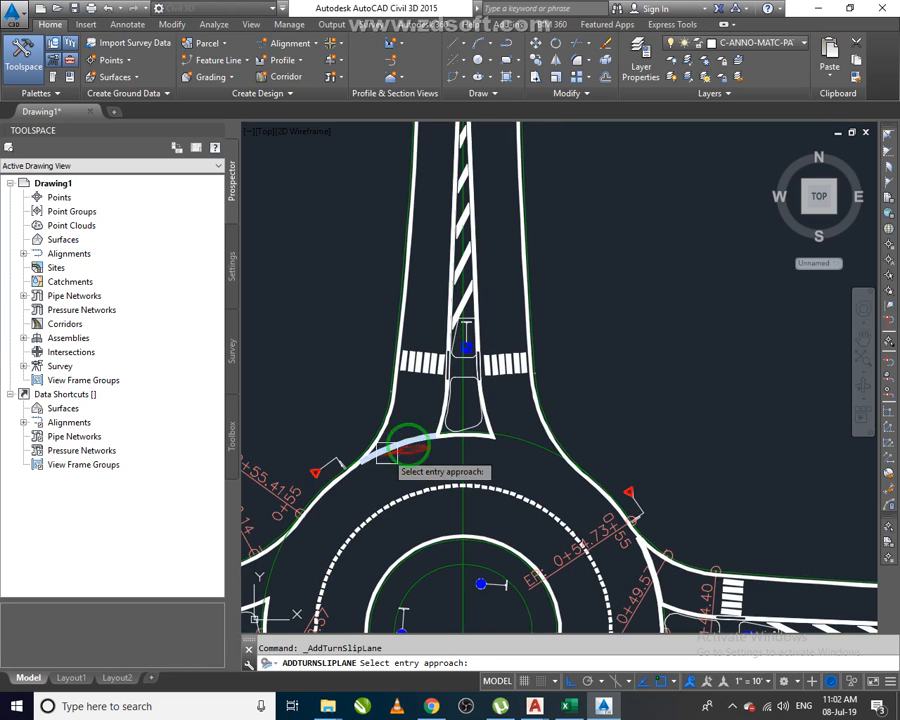
{"action": "scroll", "coordinate": [512, 356], "scroll_direction": "down", "scroll_amount": 6}
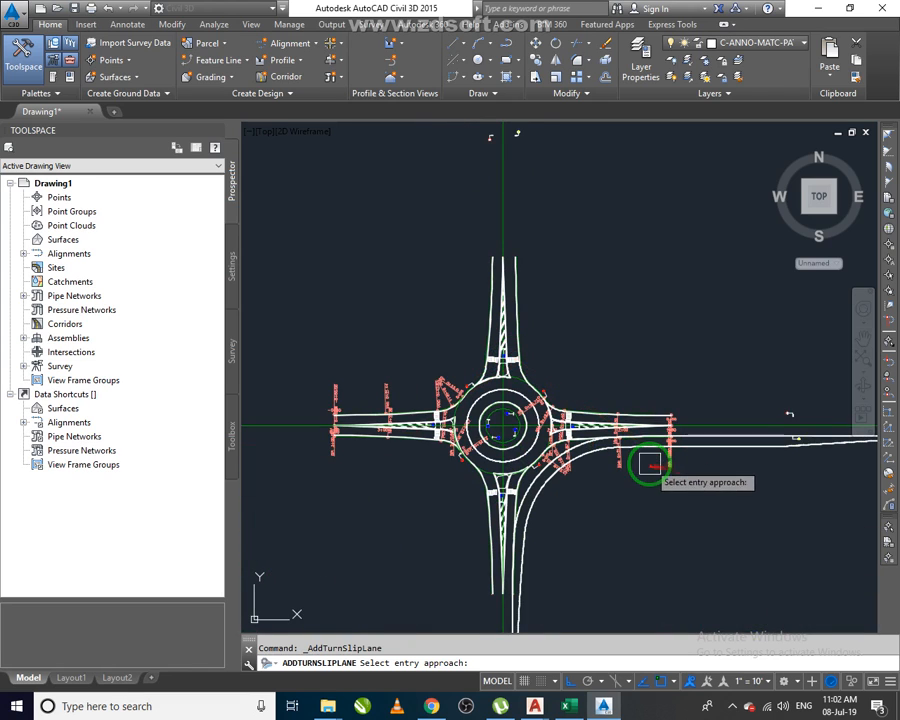
{"action": "scroll", "coordinate": [578, 425], "scroll_direction": "up", "scroll_amount": 4}
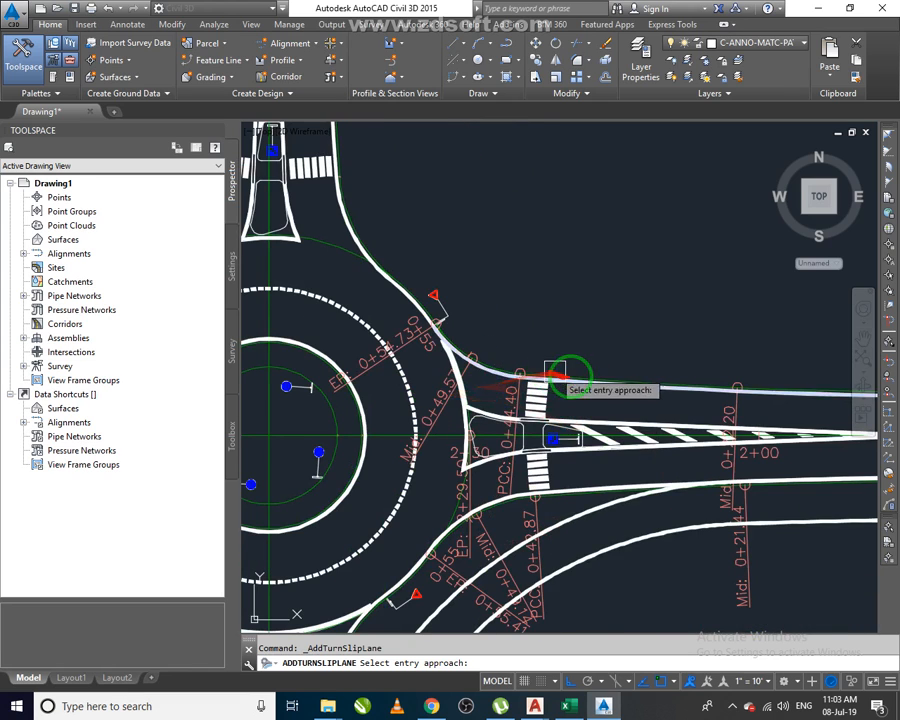
{"action": "scroll", "coordinate": [576, 373], "scroll_direction": "up", "scroll_amount": 3}
{"action": "left_click", "coordinate": [580, 375]}
{"action": "scroll", "coordinate": [580, 375], "scroll_direction": "down", "scroll_amount": 6}
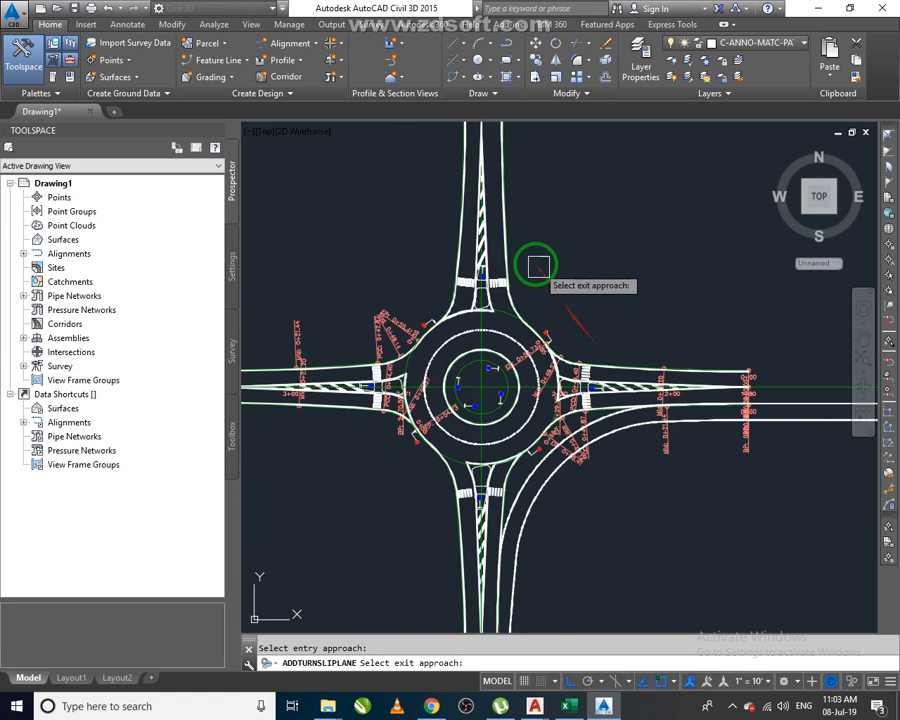
{"action": "scroll", "coordinate": [518, 265], "scroll_direction": "up", "scroll_amount": 5}
{"action": "left_click", "coordinate": [424, 267]}
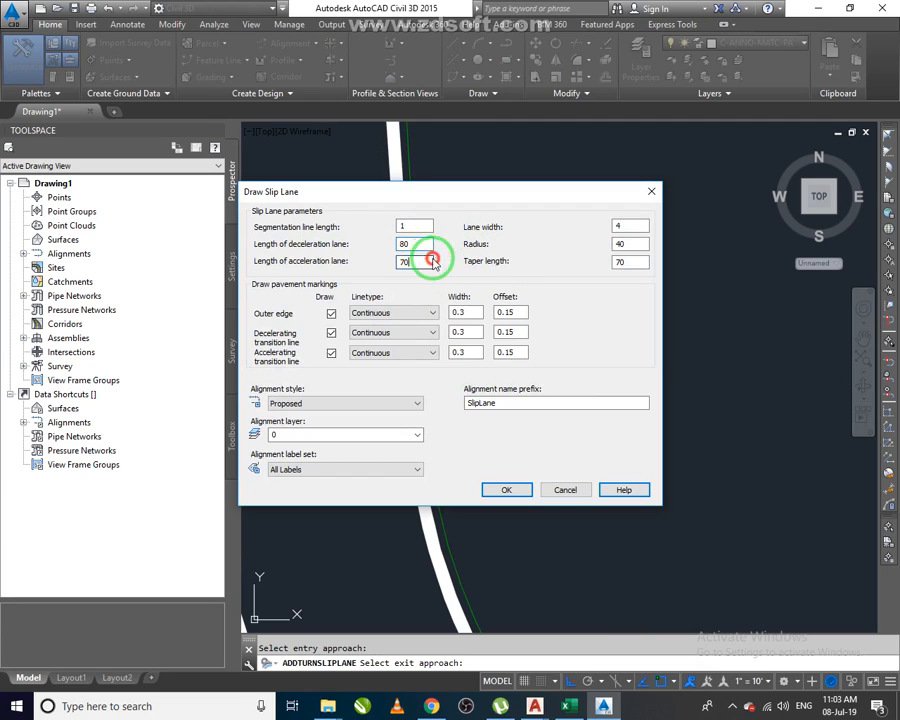
Set the deceleration lane, acceleration lane and taper lengths to 60.
{"action": "double_click", "coordinate": [427, 245]}
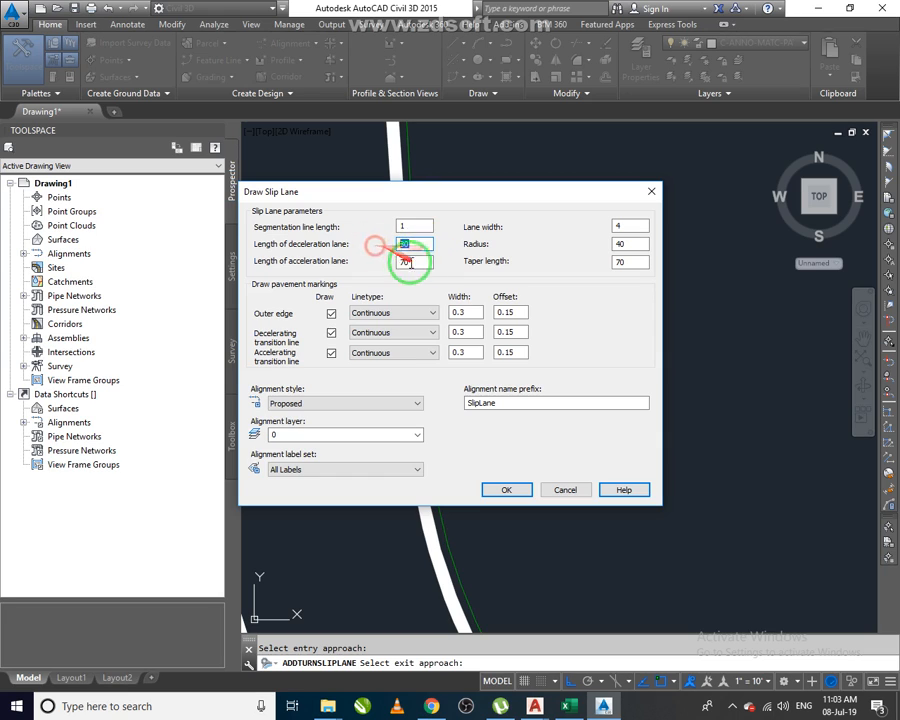
{"action": "type", "text": "70"}
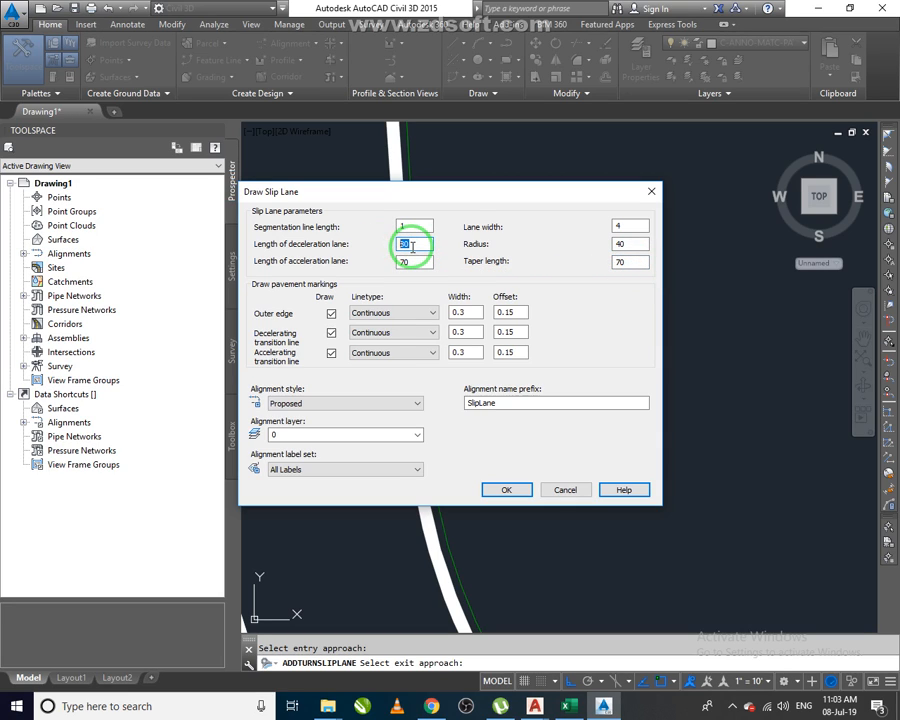
{"action": "left_click_drag", "start_coordinate": [418, 244], "coordinate": [371, 245]}
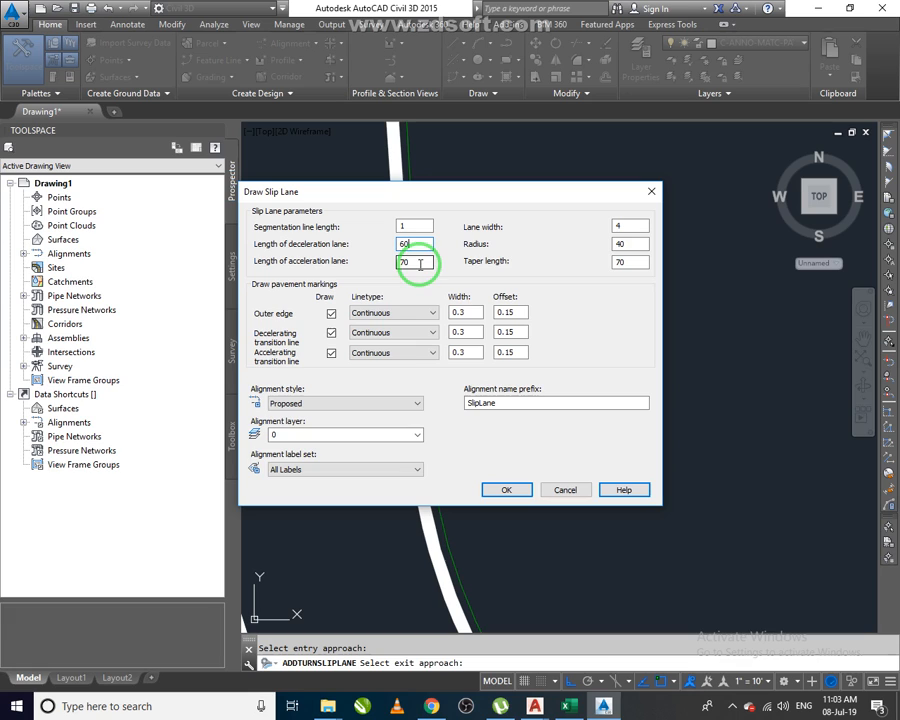
{"action": "left_click", "coordinate": [622, 262]}
{"action": "type", "text": "60"}
{"action": "left_click_drag", "start_coordinate": [412, 261], "coordinate": [385, 271]}
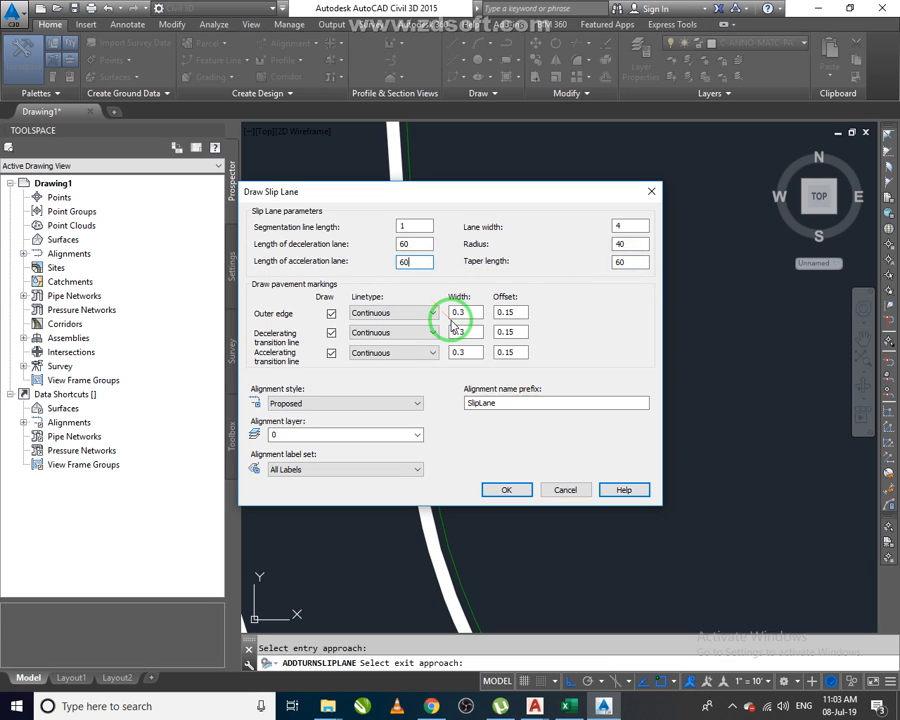
Keep the Continuous outer edge linetype, set the alignment label set to No Labels, and create the slip lane.
{"action": "left_click", "coordinate": [395, 322]}
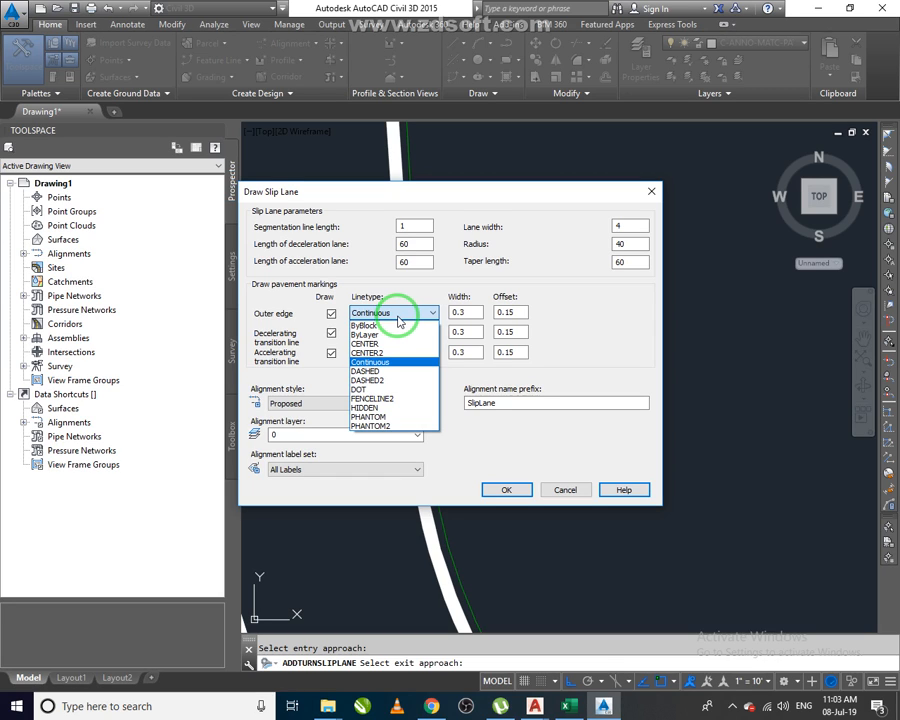
{"action": "left_click", "coordinate": [397, 315]}
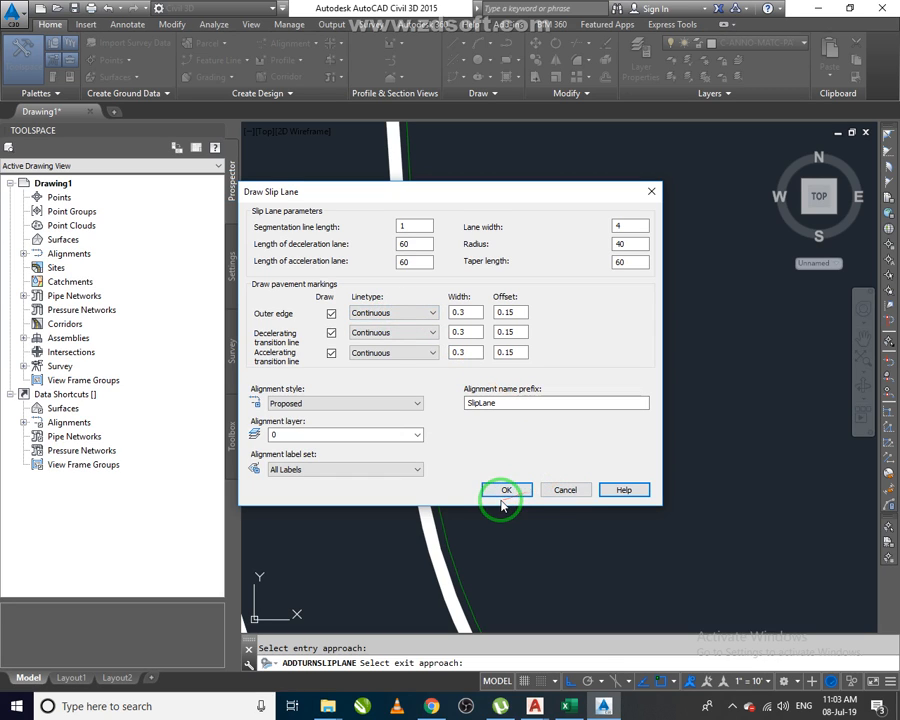
{"action": "left_click", "coordinate": [344, 470]}
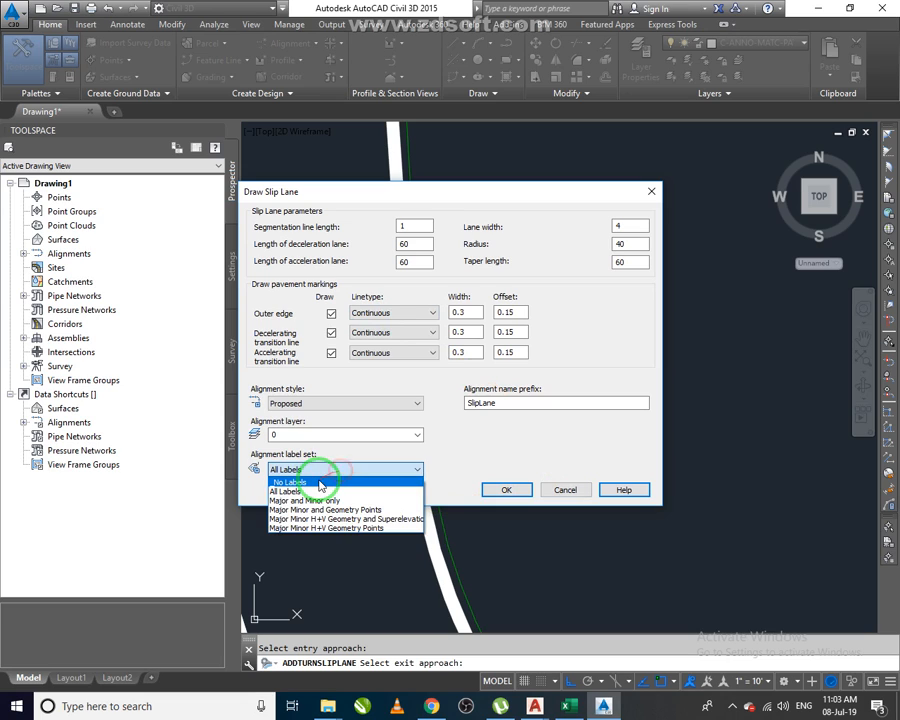
{"action": "left_click", "coordinate": [477, 460]}
{"action": "left_click", "coordinate": [362, 475]}
{"action": "left_click", "coordinate": [340, 482]}
{"action": "left_click", "coordinate": [511, 490]}
Zoom and pan around the roundabout to inspect the new slip lane between the east and north roads.
{"action": "scroll", "coordinate": [540, 470], "scroll_direction": "down", "scroll_amount": 8}
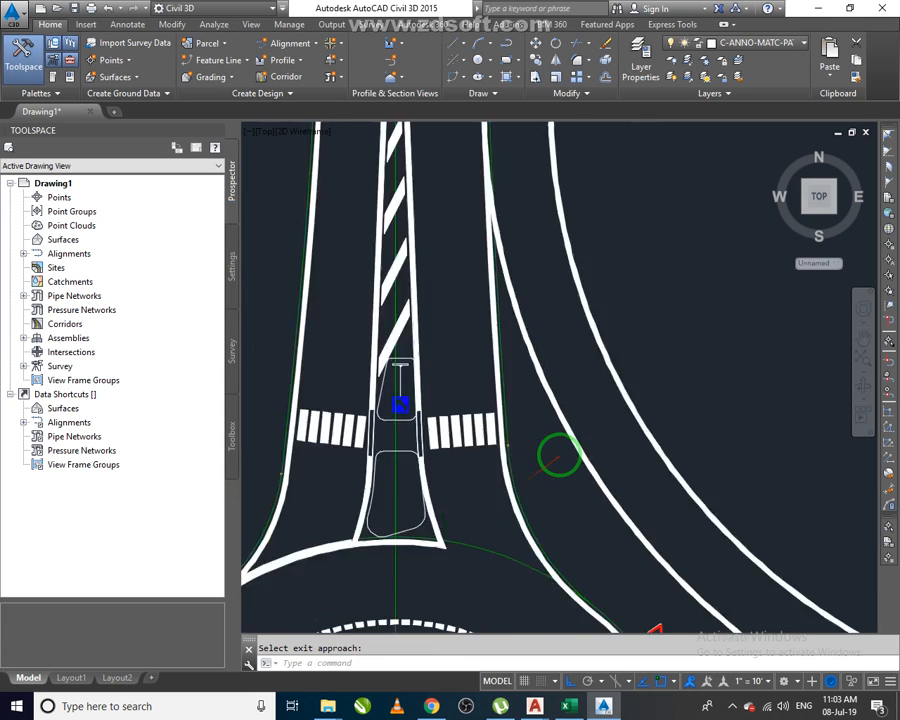
{"action": "middle_click_drag", "start_coordinate": [688, 545], "coordinate": [590, 382]}
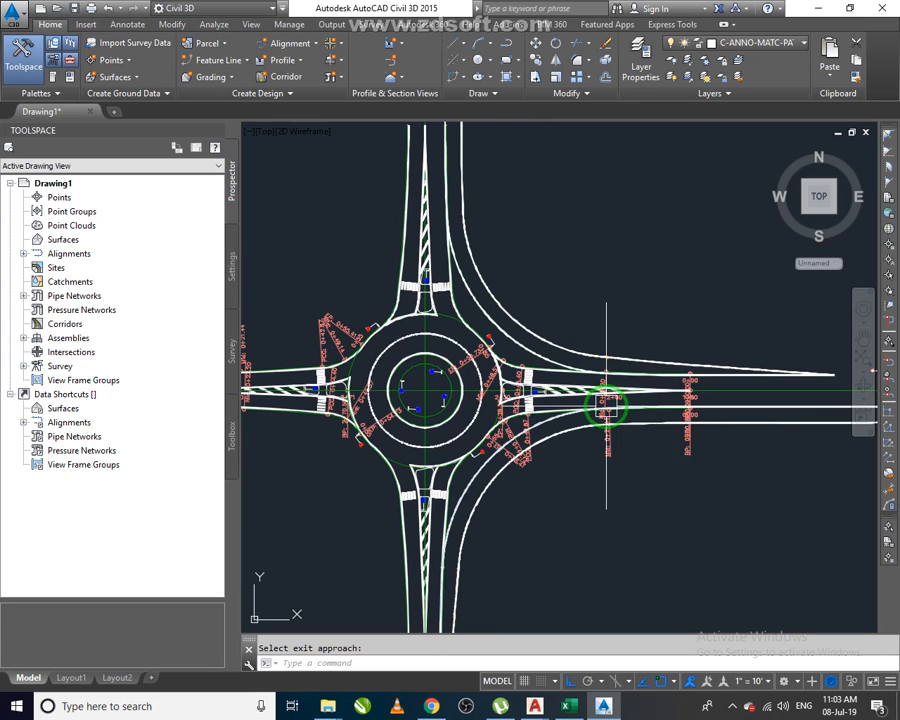
{"action": "scroll", "coordinate": [612, 428], "scroll_direction": "down", "scroll_amount": 3}
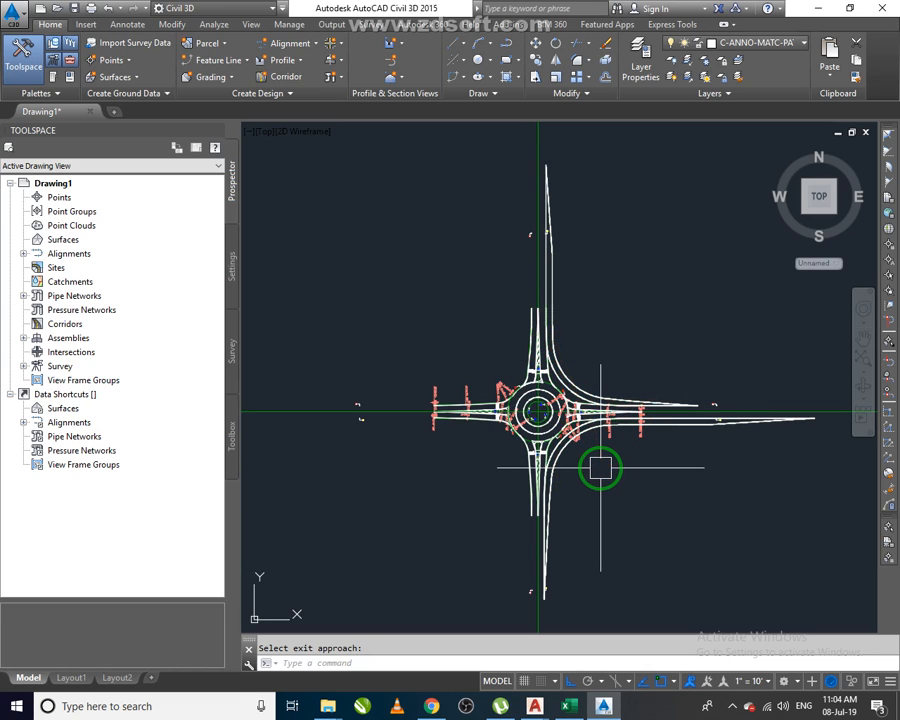
{"action": "scroll", "coordinate": [530, 380], "scroll_direction": "up", "scroll_amount": 4}
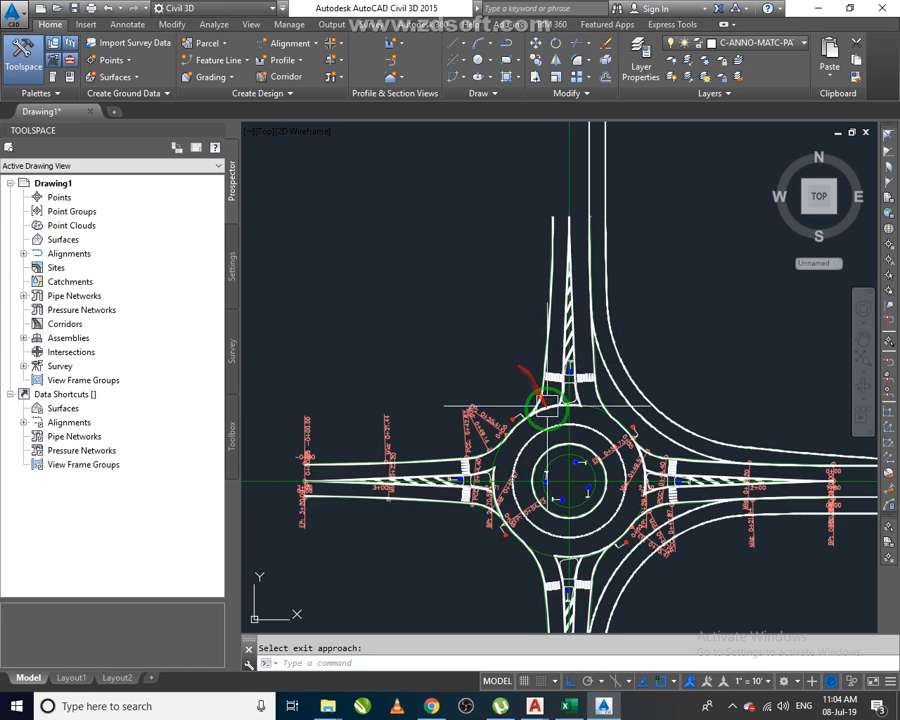
Start Add Turn Slip Lane again, pick an approach near the north road, and accept the default slip lane parameters.
{"action": "left_click", "coordinate": [338, 43]}
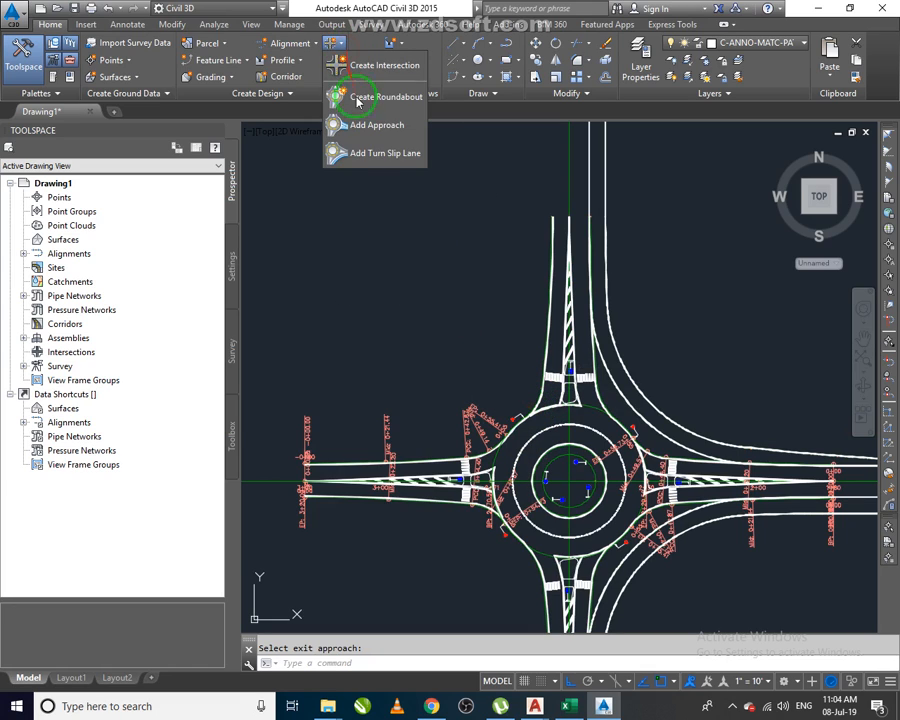
{"action": "left_click", "coordinate": [378, 153]}
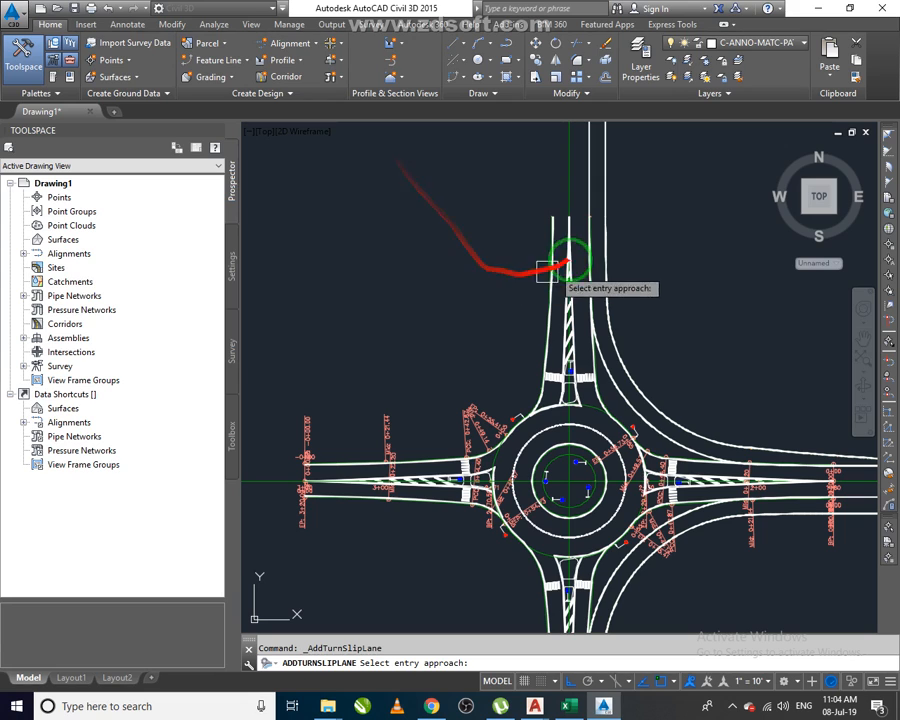
{"action": "scroll", "coordinate": [548, 388], "scroll_direction": "up", "scroll_amount": 5}
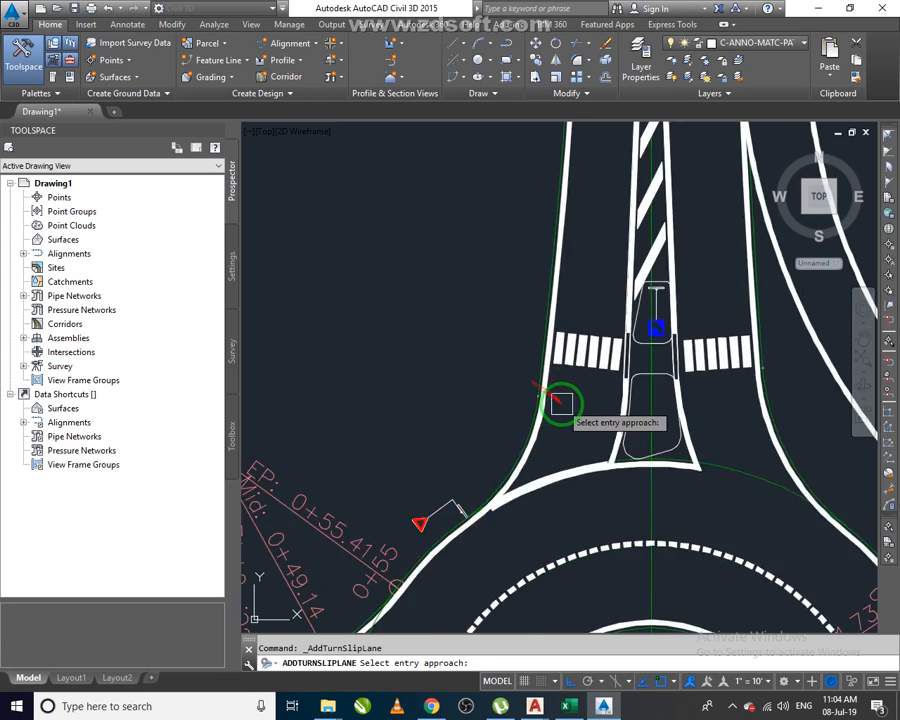
{"action": "scroll", "coordinate": [561, 403], "scroll_direction": "up", "scroll_amount": 3}
{"action": "scroll", "coordinate": [512, 365], "scroll_direction": "down", "scroll_amount": 6}
{"action": "scroll", "coordinate": [370, 446], "scroll_direction": "up", "scroll_amount": 8}
{"action": "left_click", "coordinate": [452, 497]}
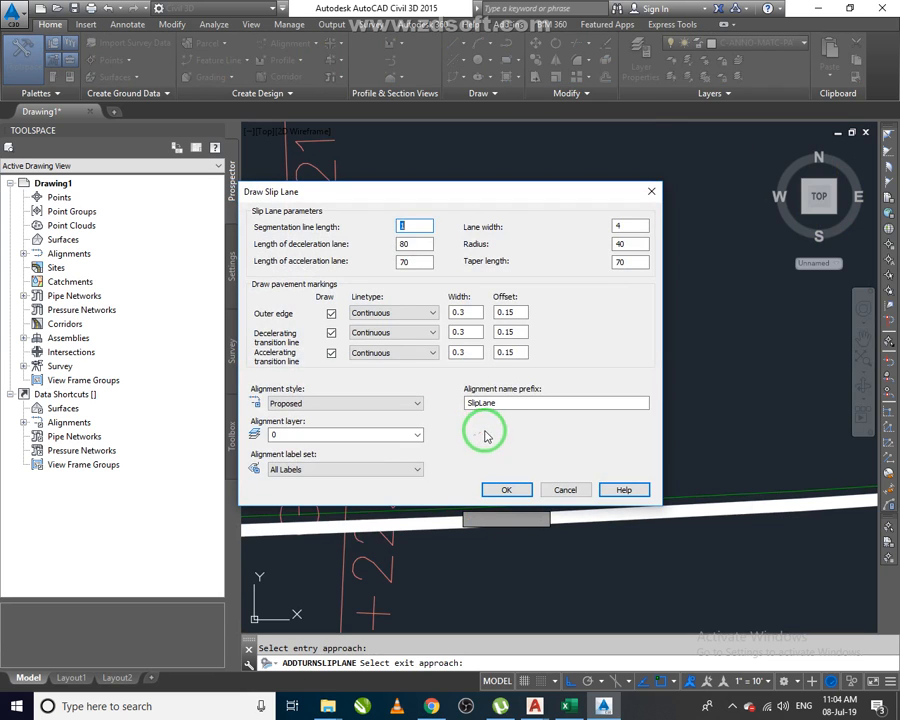
{"action": "left_click", "coordinate": [521, 487]}
Pick the south road's Approach_NS (1) as the exit approach, then cancel the slip lane command.
{"action": "scroll", "coordinate": [533, 366], "scroll_direction": "down", "scroll_amount": 6}
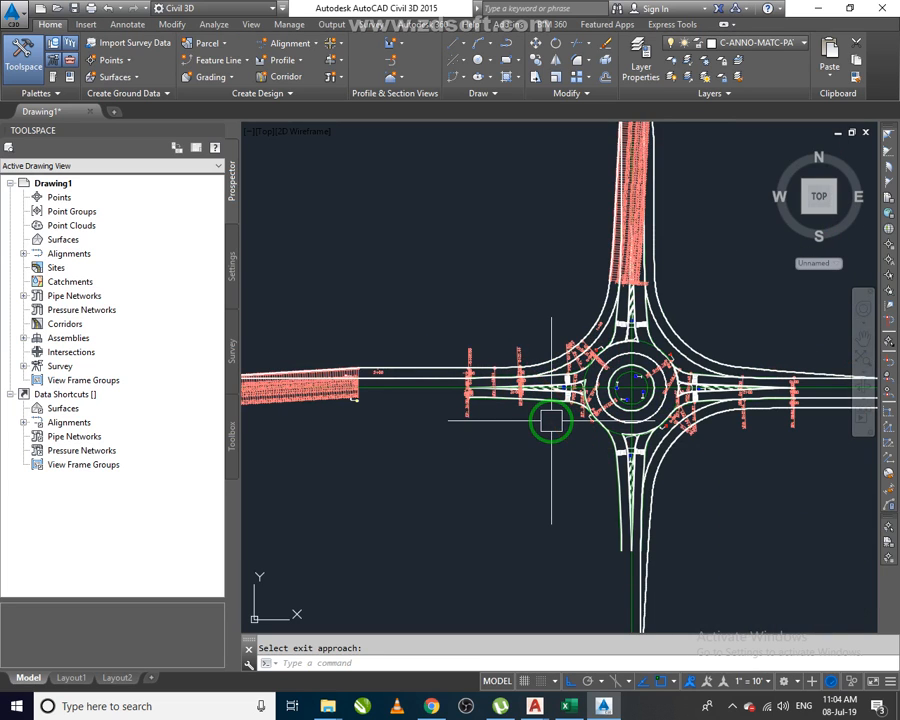
{"action": "scroll", "coordinate": [545, 410], "scroll_direction": "up", "scroll_amount": 4}
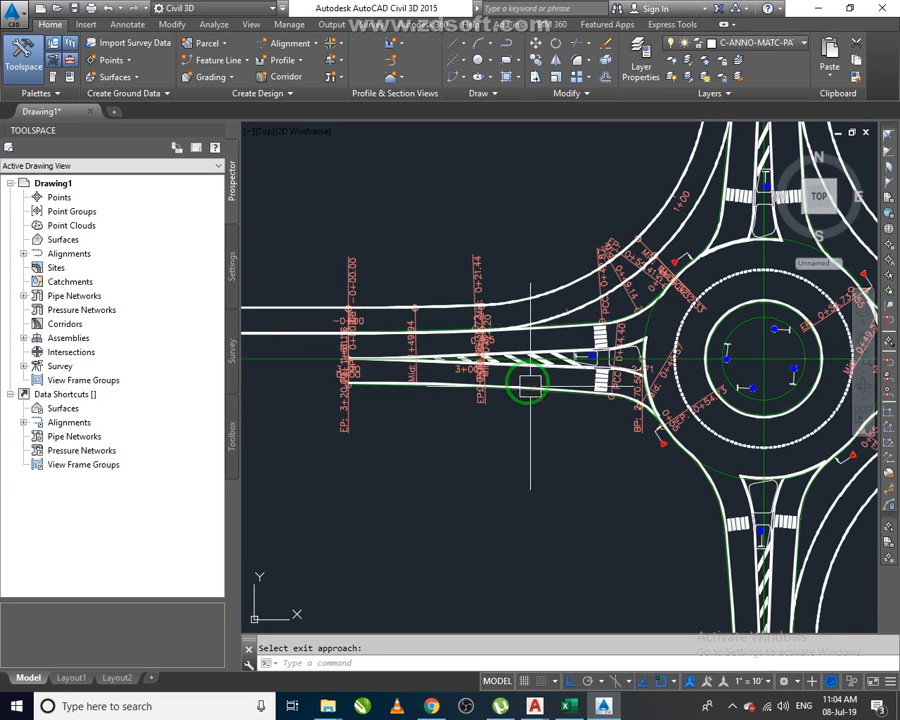
{"action": "scroll", "coordinate": [549, 387], "scroll_direction": "down", "scroll_amount": 3}
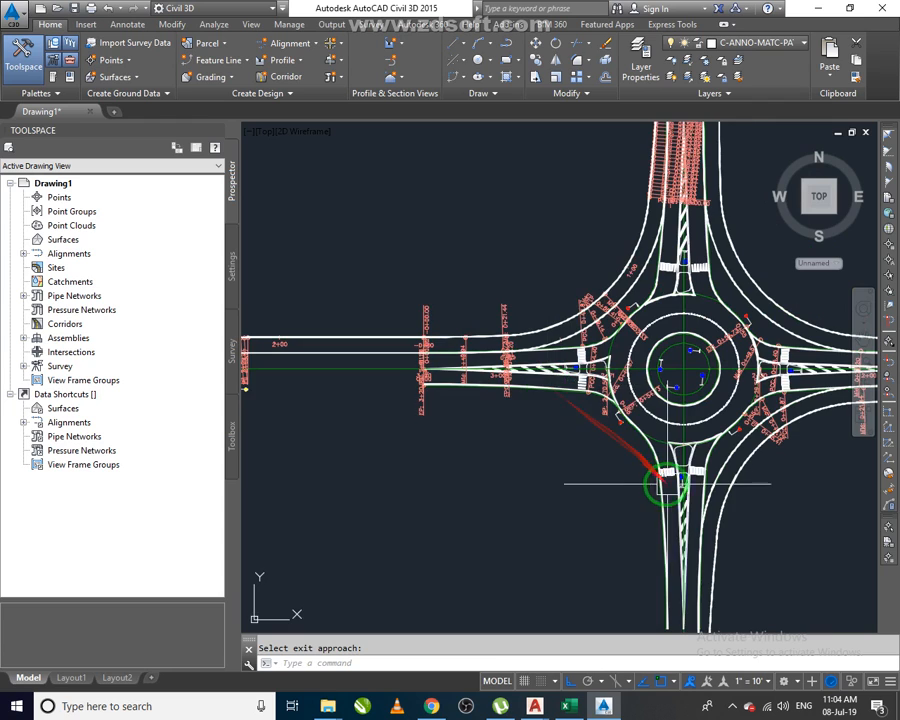
{"action": "scroll", "coordinate": [538, 390], "scroll_direction": "up", "scroll_amount": 3}
{"action": "key", "text": "Return"}
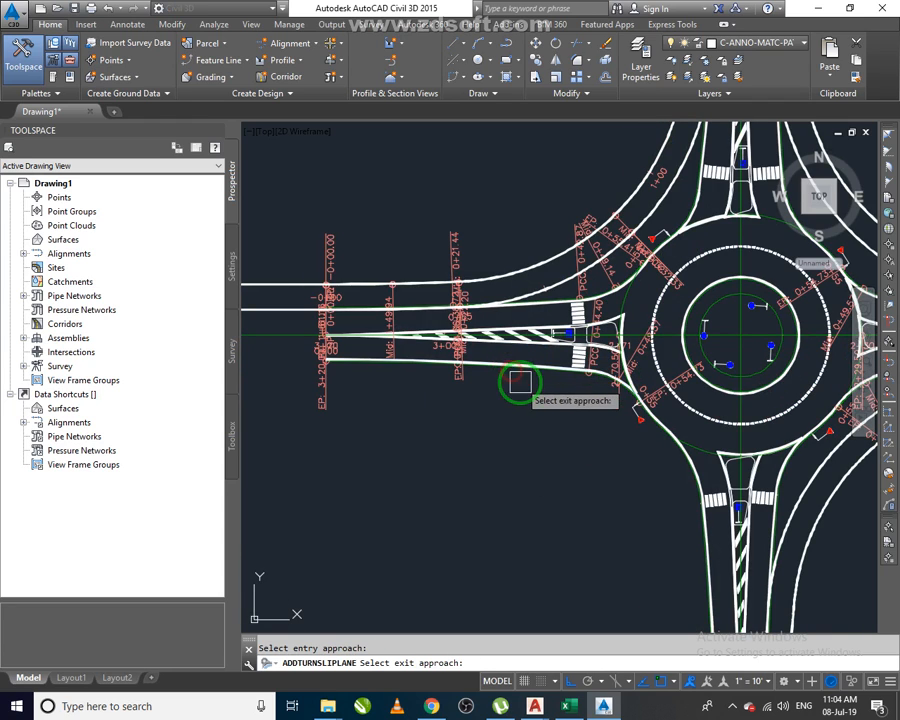
{"action": "scroll", "coordinate": [519, 381], "scroll_direction": "down", "scroll_amount": 2}
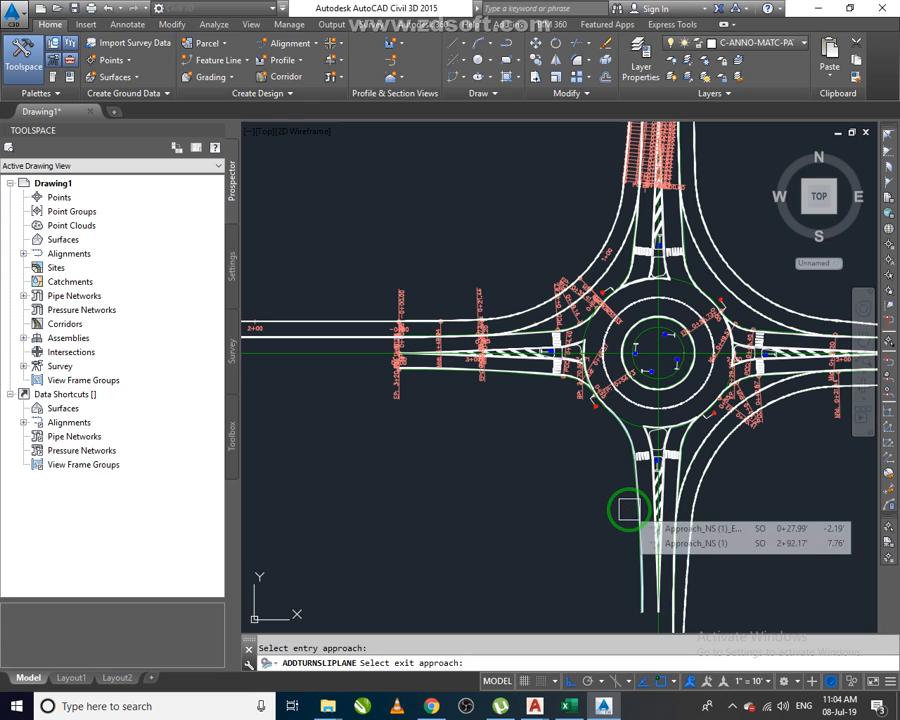
{"action": "left_click", "coordinate": [621, 511]}
{"action": "left_click", "coordinate": [511, 489]}
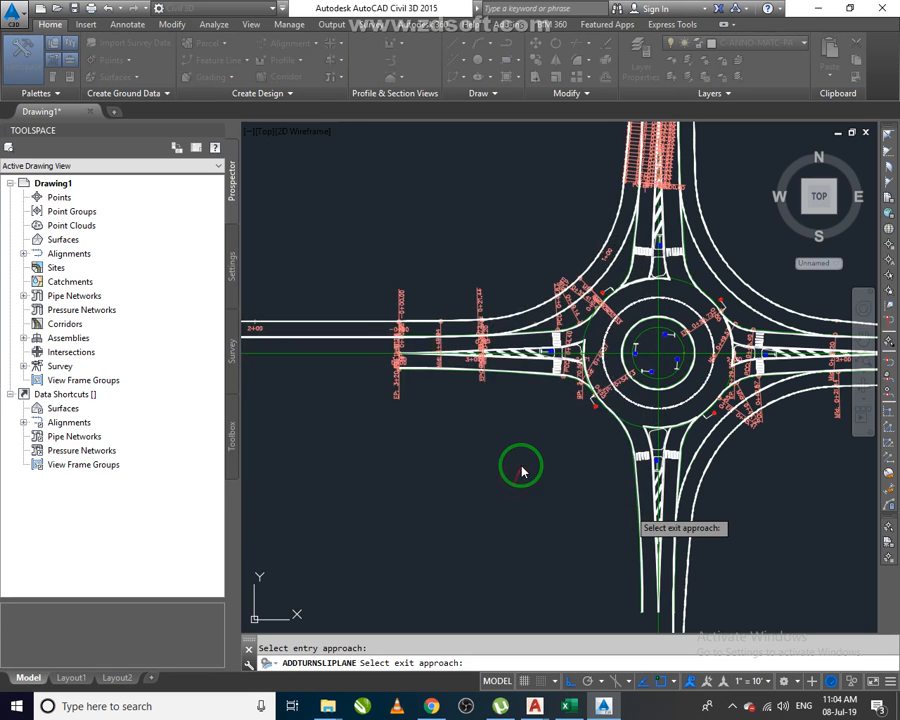
{"action": "scroll", "coordinate": [532, 446], "scroll_direction": "down", "scroll_amount": 4}
{"action": "scroll", "coordinate": [579, 482], "scroll_direction": "up", "scroll_amount": 2}
{"action": "middle_click_drag", "start_coordinate": [612, 486], "coordinate": [568, 390]}
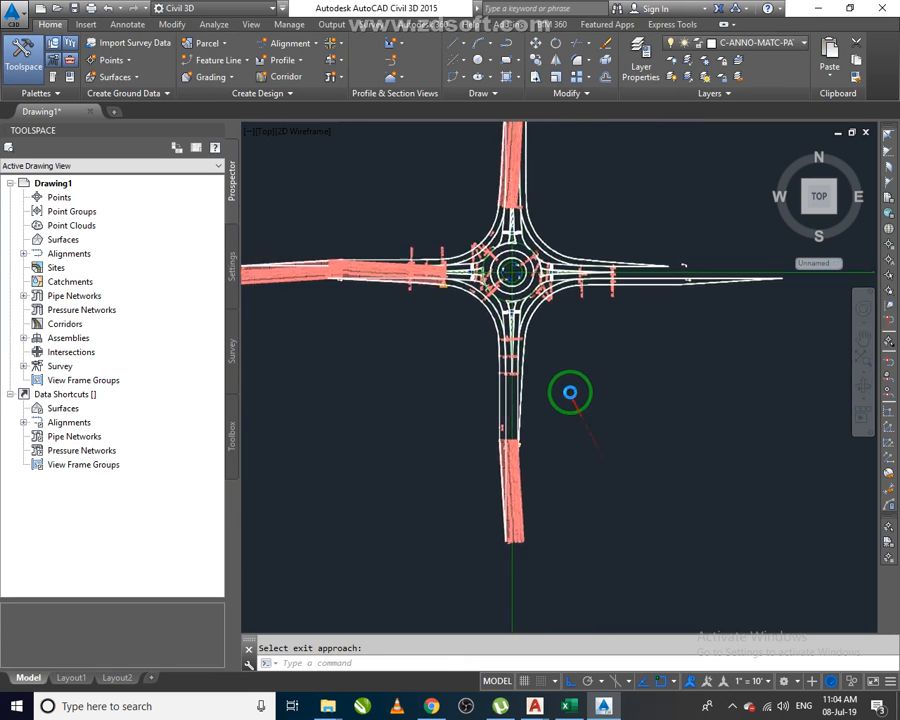
{"action": "left_click", "coordinate": [530, 500]}
{"action": "key", "text": "Escape"}
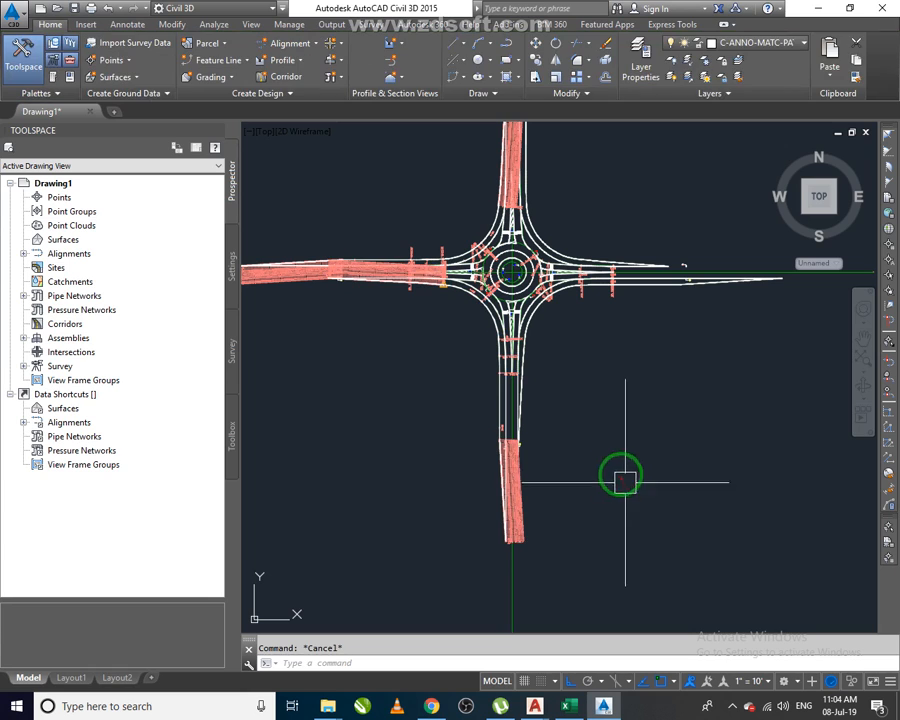
Change the drawing's annotation scale to 1" = 1".
{"action": "left_click", "coordinate": [757, 682]}
{"action": "left_click", "coordinate": [760, 305]}
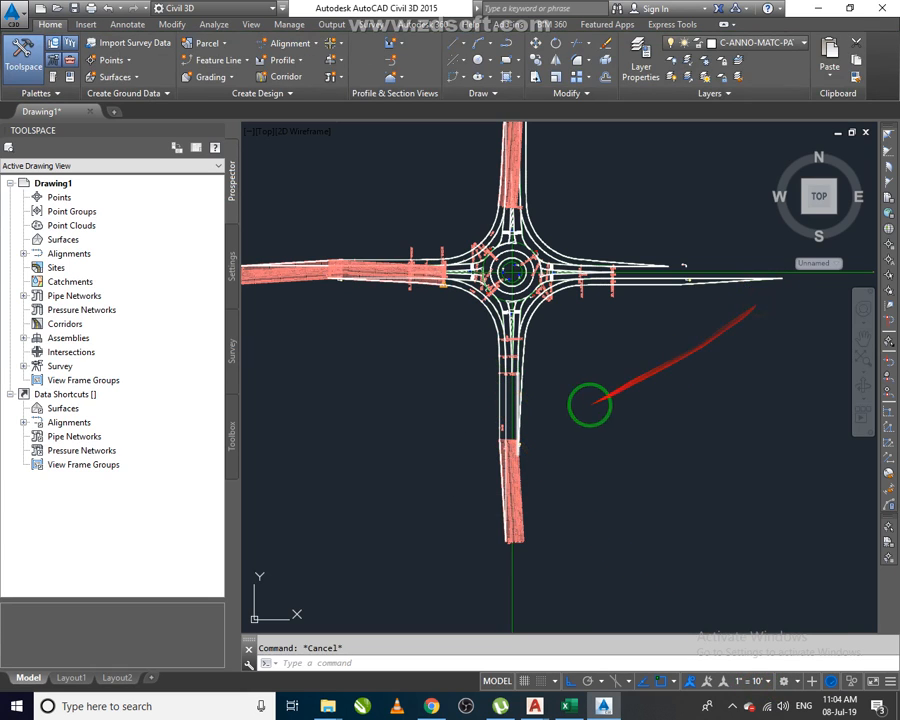
Zoom and pan around the roundabout to examine the slip lanes and markings at the new annotation scale.
{"action": "middle_click_drag", "start_coordinate": [620, 426], "coordinate": [646, 456]}
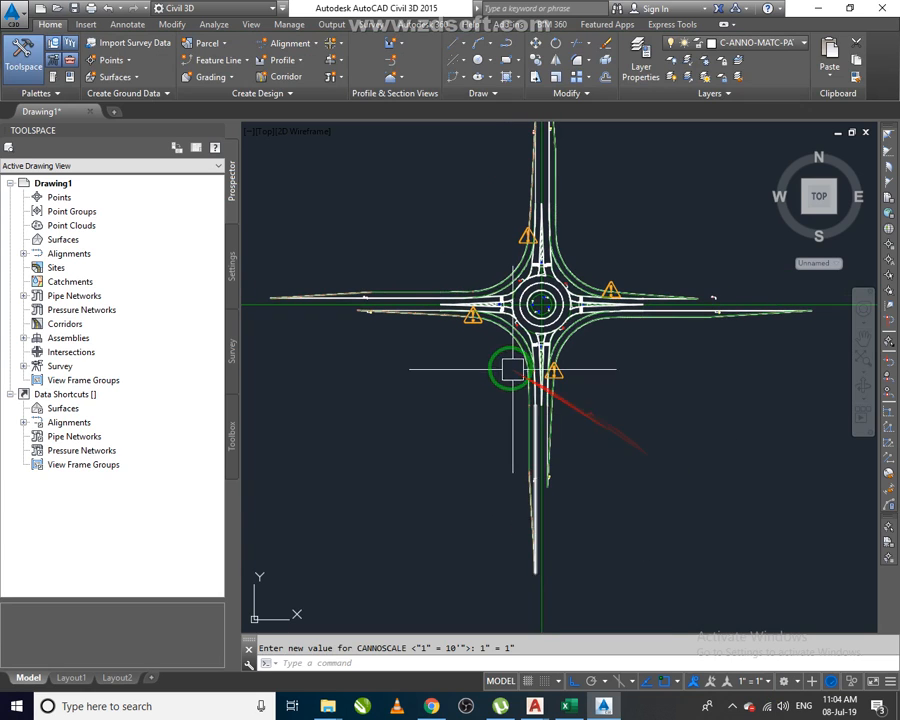
{"action": "scroll", "coordinate": [428, 300], "scroll_direction": "up", "scroll_amount": 10}
{"action": "scroll", "coordinate": [442, 325], "scroll_direction": "down", "scroll_amount": 8}
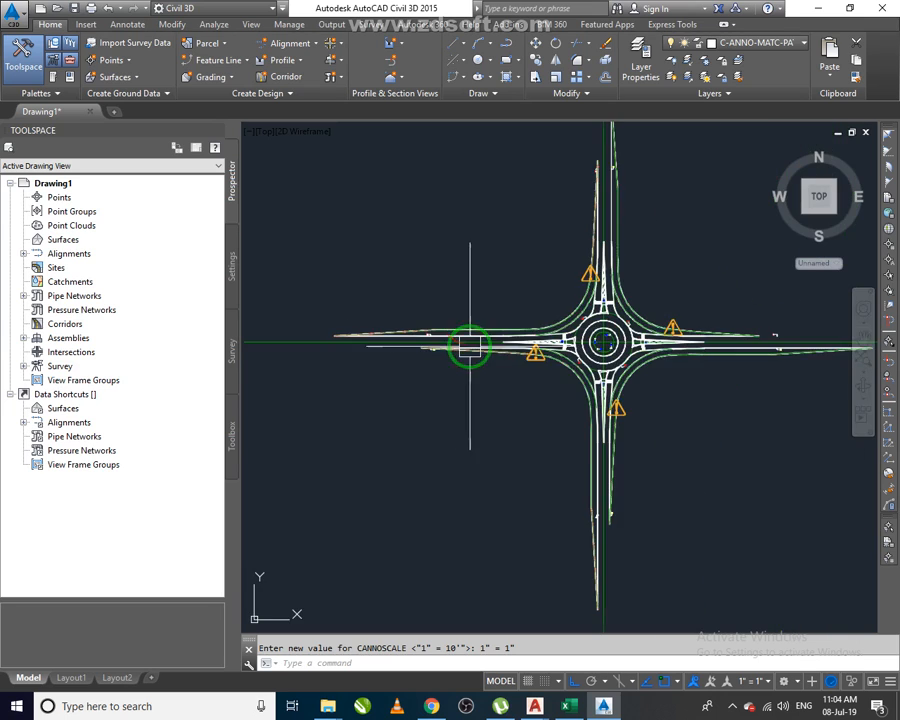
{"action": "scroll", "coordinate": [585, 368], "scroll_direction": "up", "scroll_amount": 5}
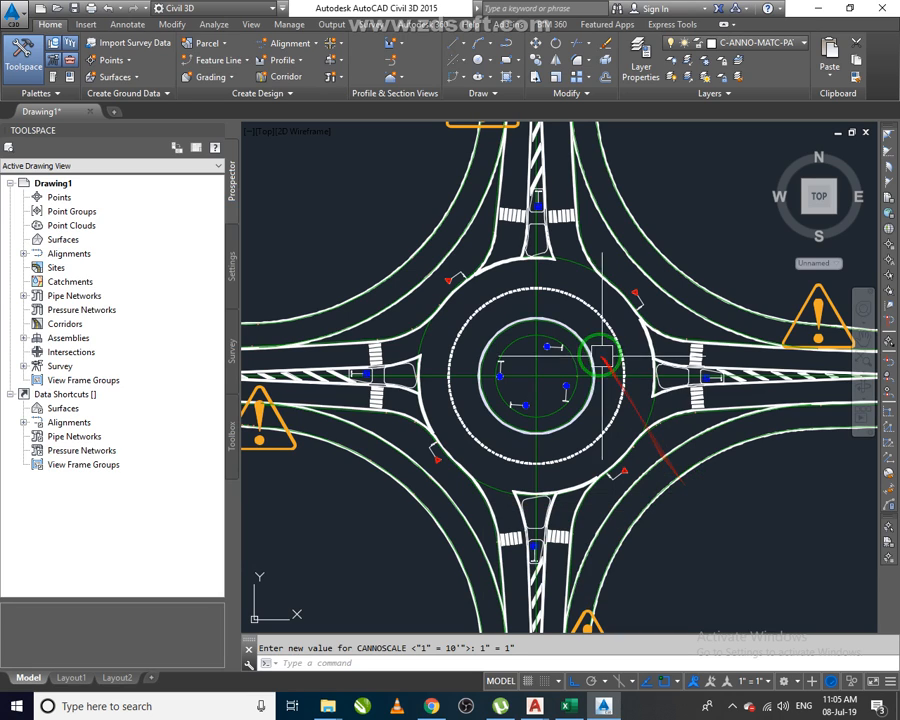
{"action": "scroll", "coordinate": [594, 351], "scroll_direction": "down", "scroll_amount": 2}
{"action": "middle_click_drag", "start_coordinate": [660, 462], "coordinate": [538, 400]}
{"action": "scroll", "coordinate": [462, 362], "scroll_direction": "down", "scroll_amount": 2}
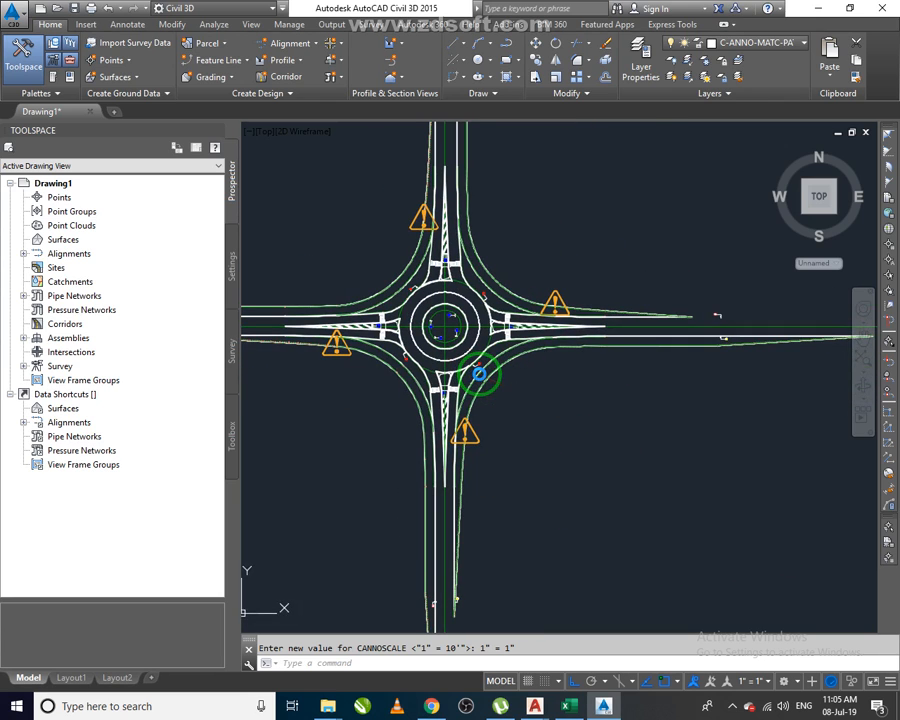
{"action": "scroll", "coordinate": [460, 522], "scroll_direction": "up", "scroll_amount": 2}
{"action": "middle_click_drag", "start_coordinate": [654, 384], "coordinate": [438, 454]}
{"action": "scroll", "coordinate": [655, 268], "scroll_direction": "up", "scroll_amount": 2}
{"action": "scroll", "coordinate": [656, 269], "scroll_direction": "up", "scroll_amount": 5}
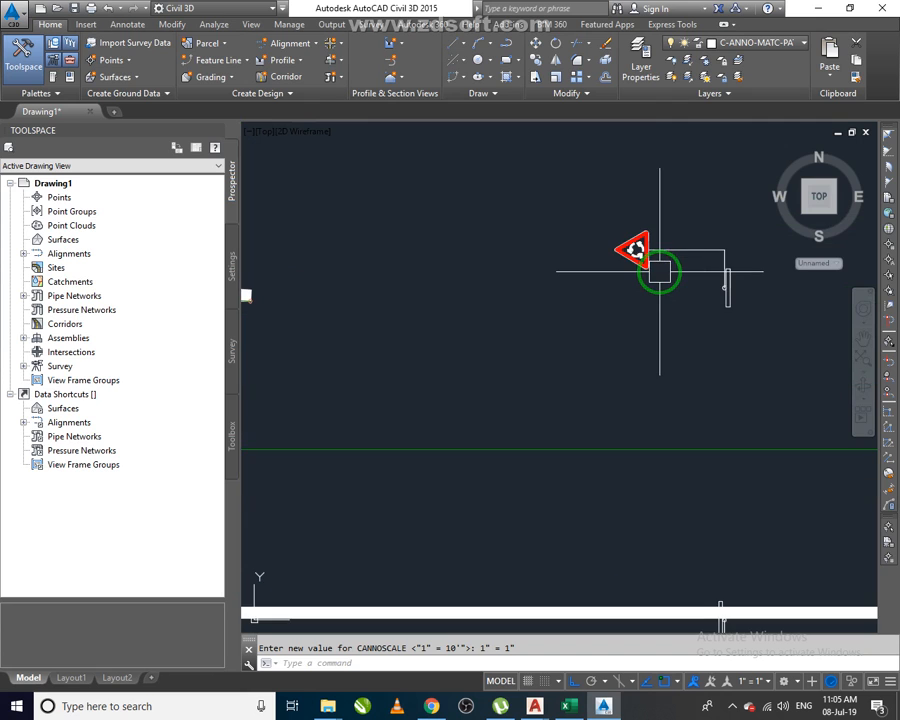
{"action": "scroll", "coordinate": [665, 286], "scroll_direction": "down", "scroll_amount": 3}
{"action": "scroll", "coordinate": [729, 453], "scroll_direction": "up", "scroll_amount": 4}
{"action": "scroll", "coordinate": [735, 418], "scroll_direction": "down", "scroll_amount": 5}
{"action": "middle_click_drag", "start_coordinate": [422, 394], "coordinate": [671, 420]}
{"action": "middle_click_drag", "start_coordinate": [584, 401], "coordinate": [726, 431]}
{"action": "middle_click_drag", "start_coordinate": [508, 321], "coordinate": [683, 466]}
{"action": "scroll", "coordinate": [548, 366], "scroll_direction": "down", "scroll_amount": 4}
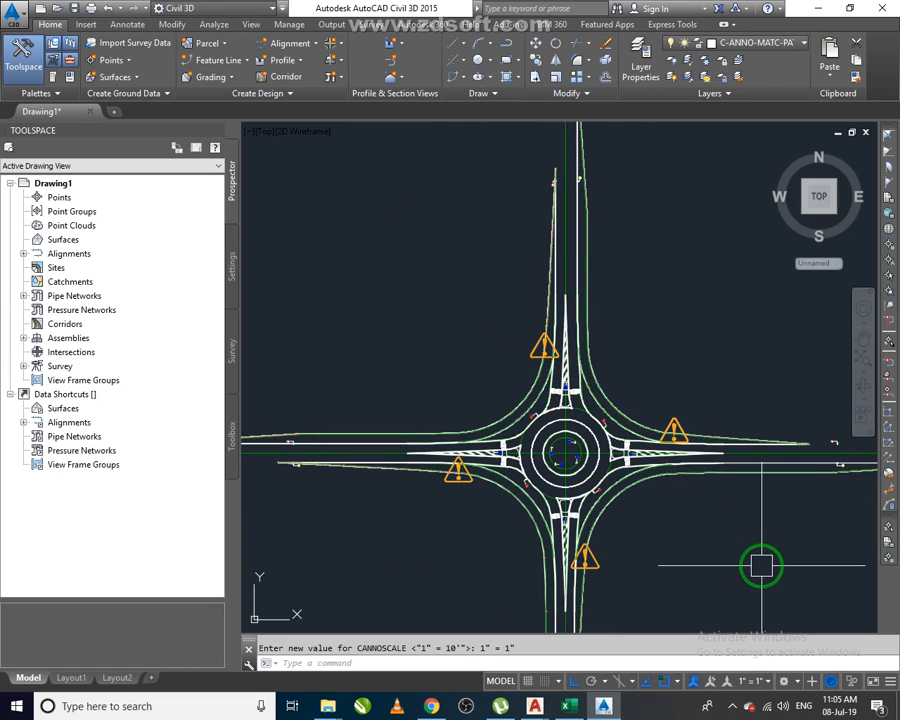
{"action": "scroll", "coordinate": [367, 462], "scroll_direction": "up", "scroll_amount": 4}
{"action": "scroll", "coordinate": [375, 464], "scroll_direction": "up", "scroll_amount": 2}
{"action": "scroll", "coordinate": [450, 482], "scroll_direction": "down", "scroll_amount": 4}
{"action": "middle_click_drag", "start_coordinate": [546, 490], "coordinate": [397, 374]}
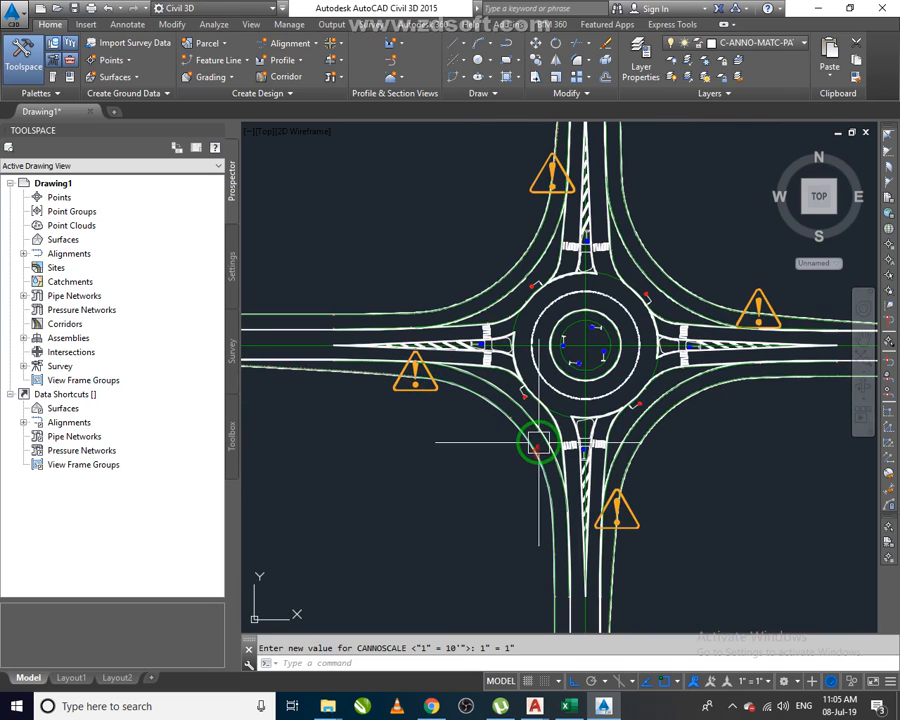
{"action": "scroll", "coordinate": [616, 489], "scroll_direction": "up", "scroll_amount": 6}
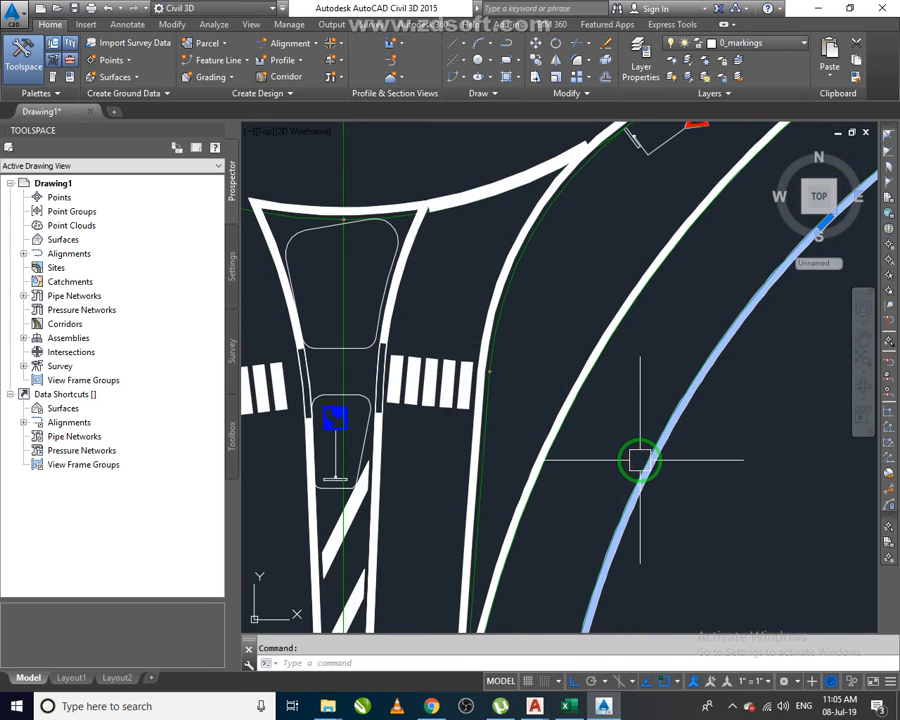
{"action": "key", "text": "Escape"}
Zoom and pan over the north-west quadrant to inspect the slip lane edge alignments.
{"action": "scroll", "coordinate": [653, 454], "scroll_direction": "up", "scroll_amount": 5}
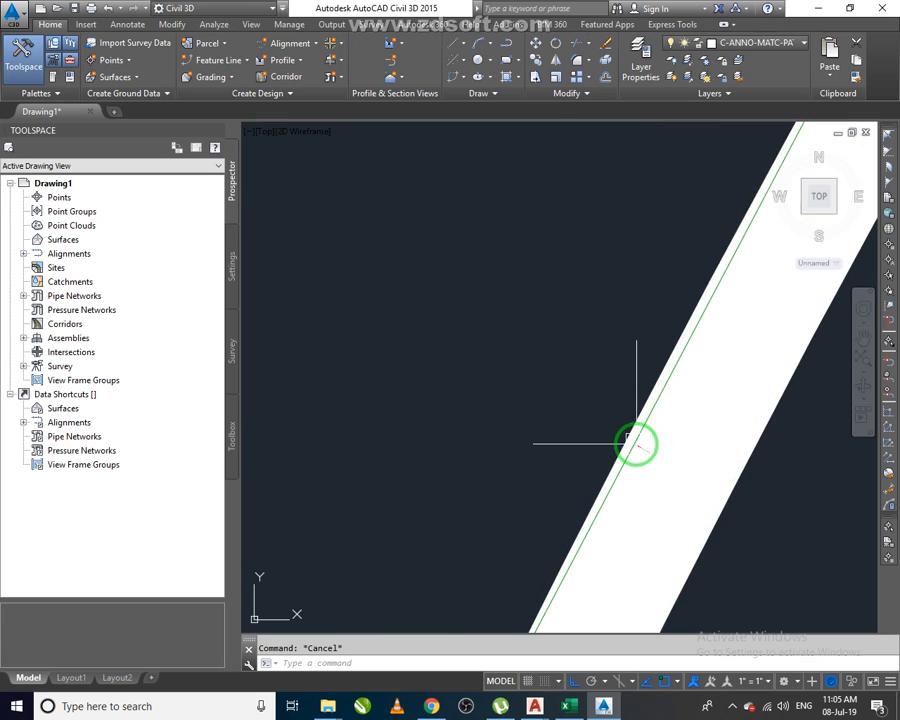
{"action": "scroll", "coordinate": [666, 464], "scroll_direction": "down", "scroll_amount": 6}
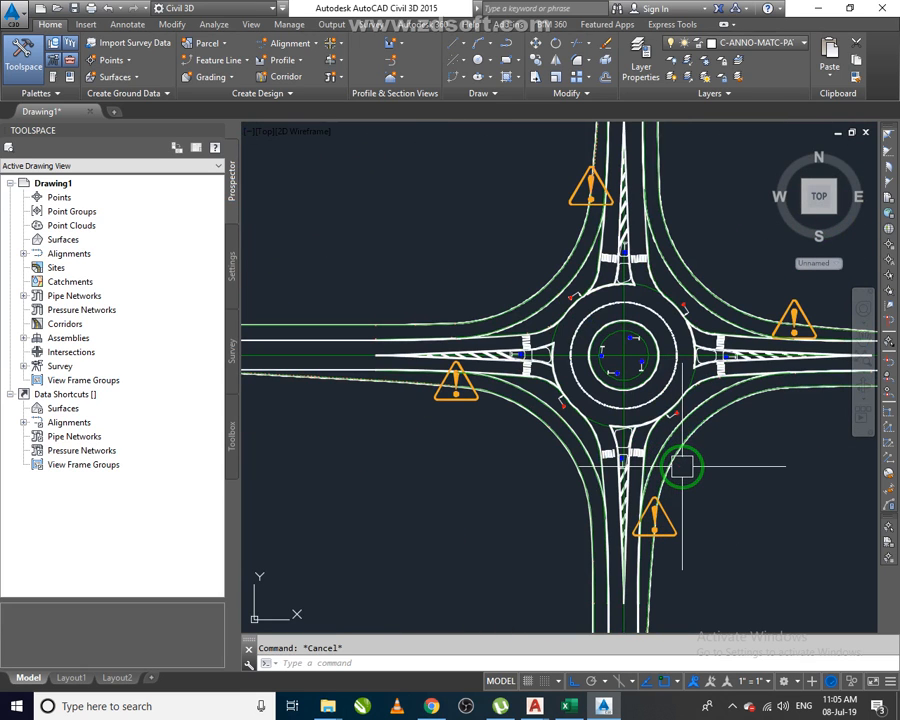
{"action": "scroll", "coordinate": [652, 514], "scroll_direction": "down", "scroll_amount": 3}
{"action": "mouse_move", "coordinate": [652, 514]}
{"action": "middle_mouse_down"}
{"action": "mouse_move", "coordinate": [622, 484]}
{"action": "mouse_move", "coordinate": [540, 462]}
{"action": "middle_mouse_up"}
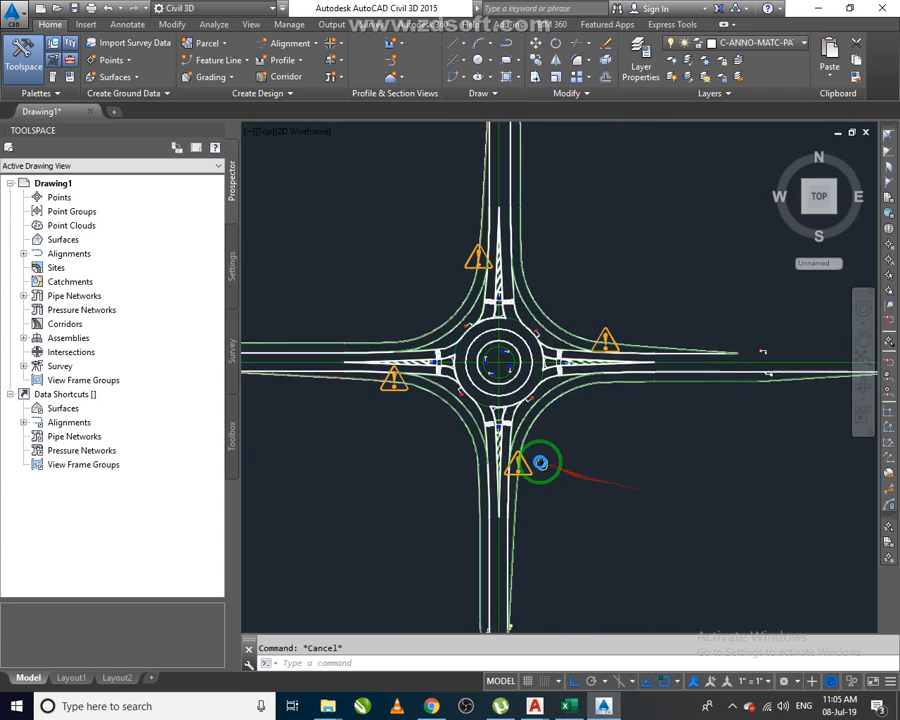
{"action": "scroll", "coordinate": [472, 338], "scroll_direction": "up", "scroll_amount": 2}
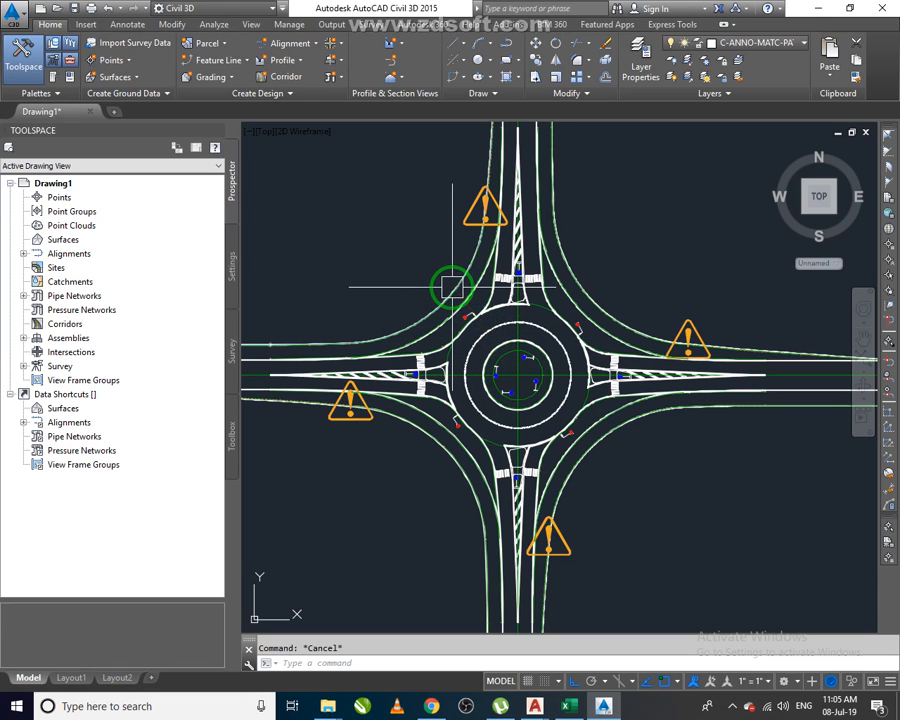
{"action": "left_click", "coordinate": [362, 229]}
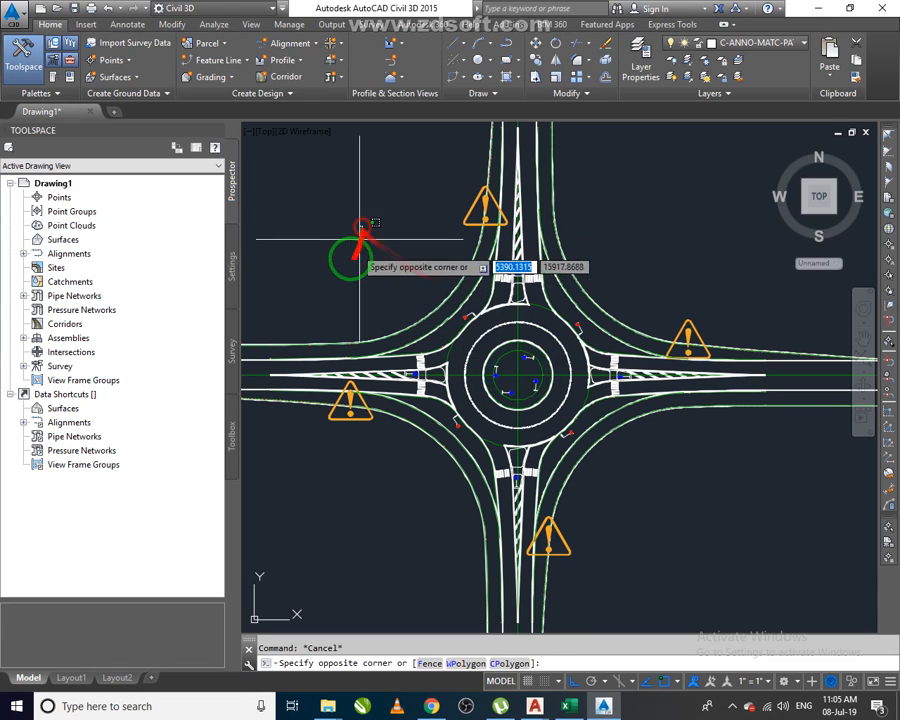
{"action": "left_click", "coordinate": [355, 271]}
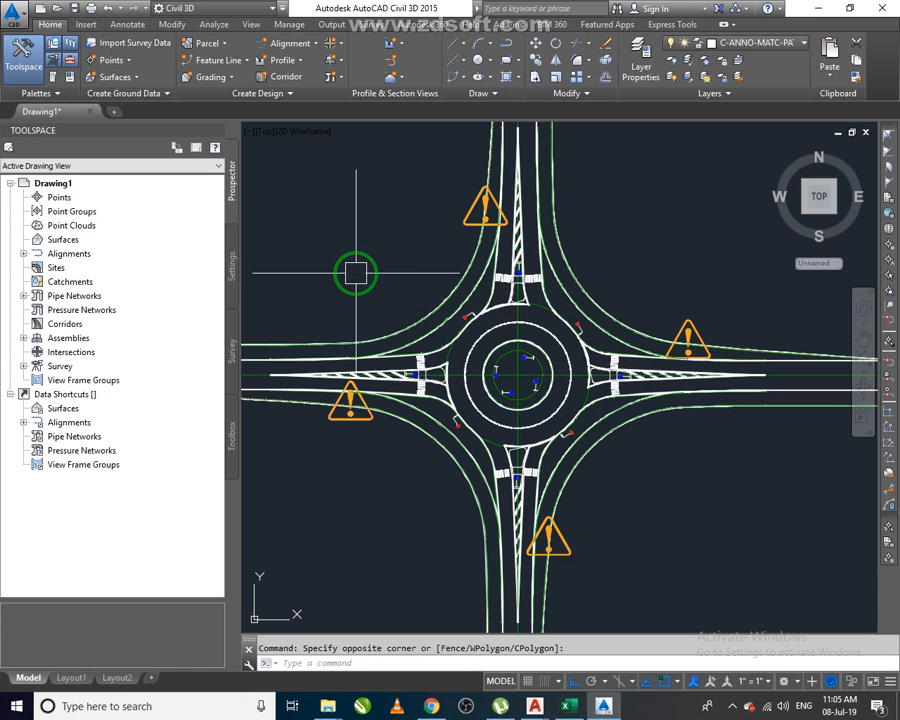
{"action": "middle_click_drag", "start_coordinate": [355, 271], "coordinate": [440, 335]}
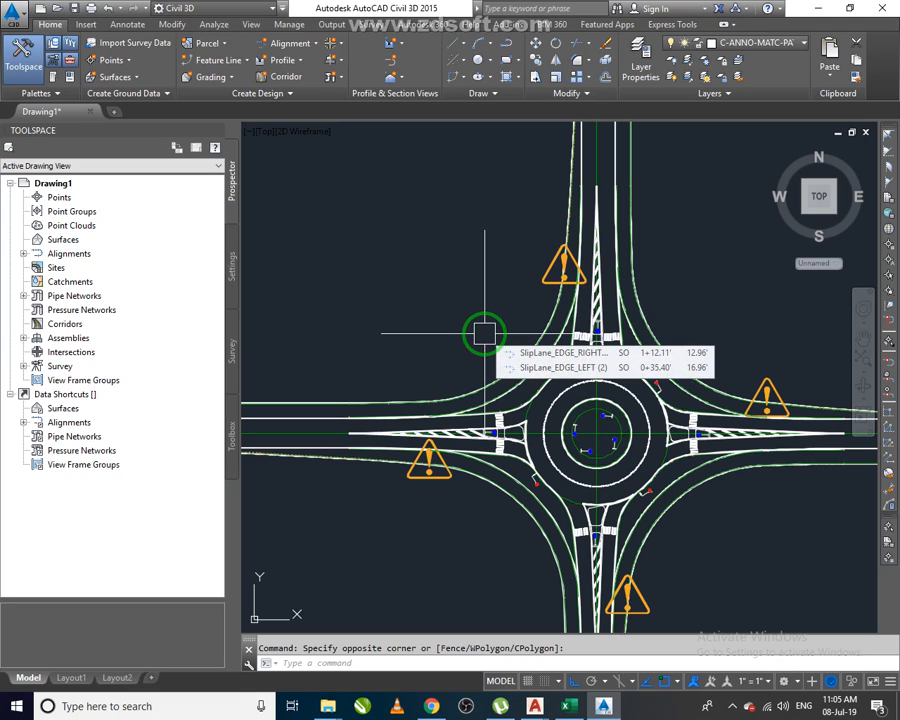
{"action": "scroll", "coordinate": [484, 333], "scroll_direction": "down", "scroll_amount": 10}
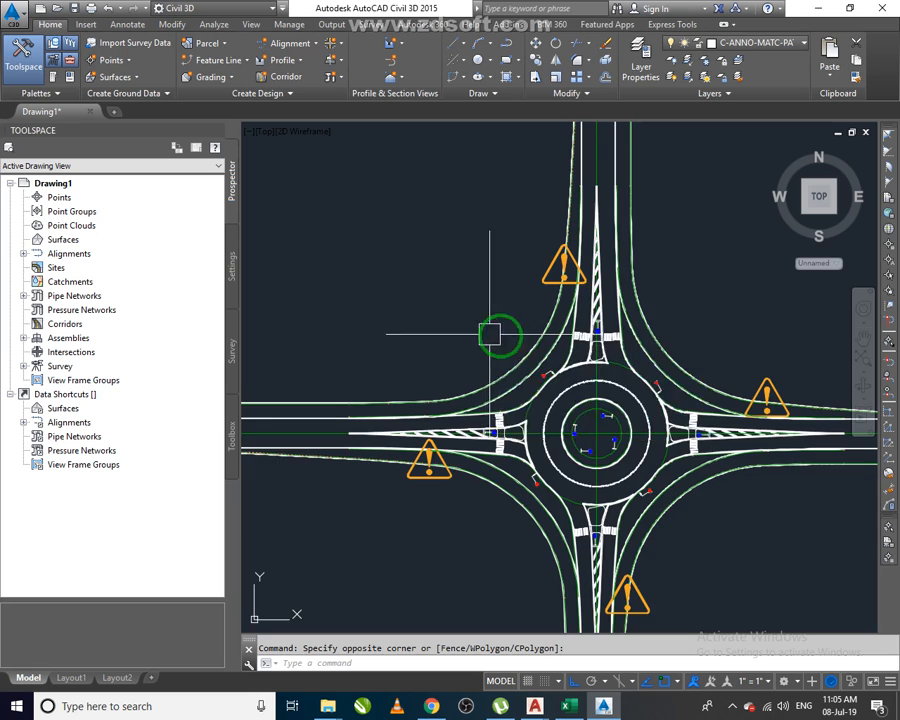
{"action": "scroll", "coordinate": [541, 358], "scroll_direction": "up", "scroll_amount": 8}
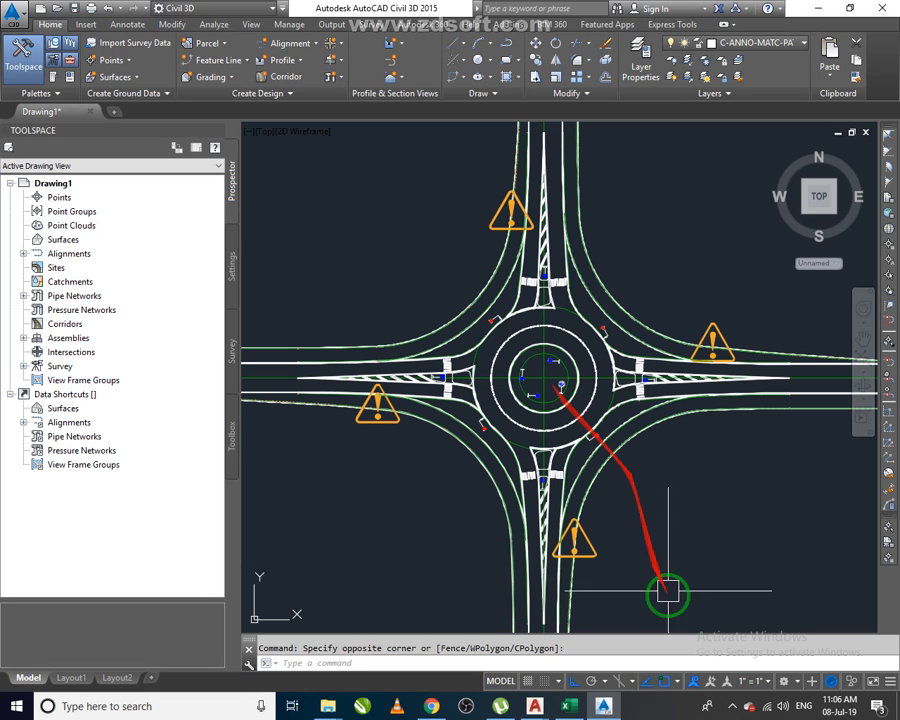
{"action": "left_click", "coordinate": [736, 706]}
{"action": "left_click", "coordinate": [719, 625]}
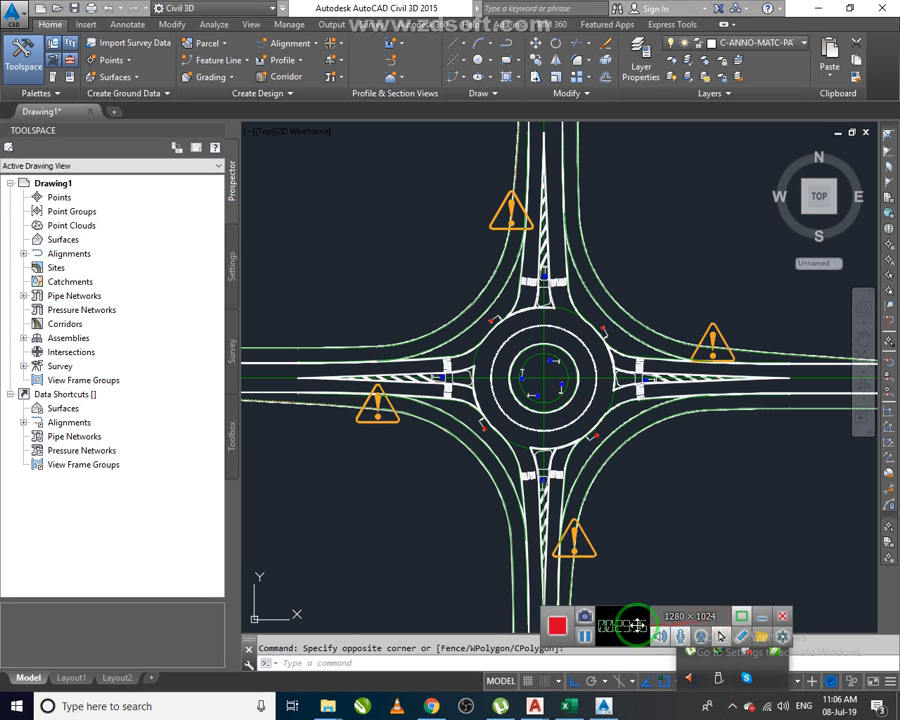